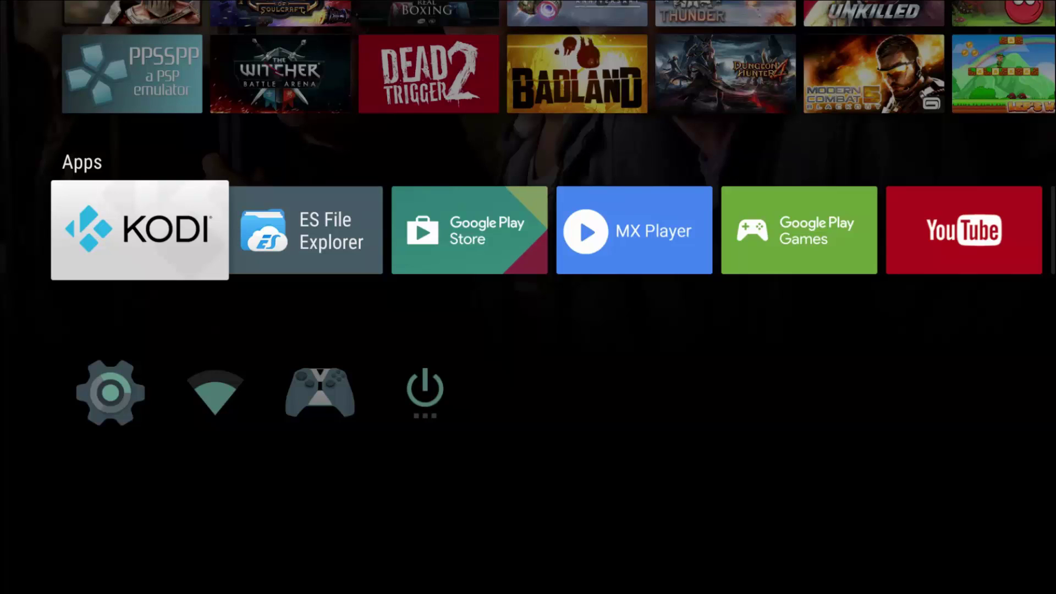
Launch ES File Explorer from the home screen's apps and start adding a new favorite.
key(Right)
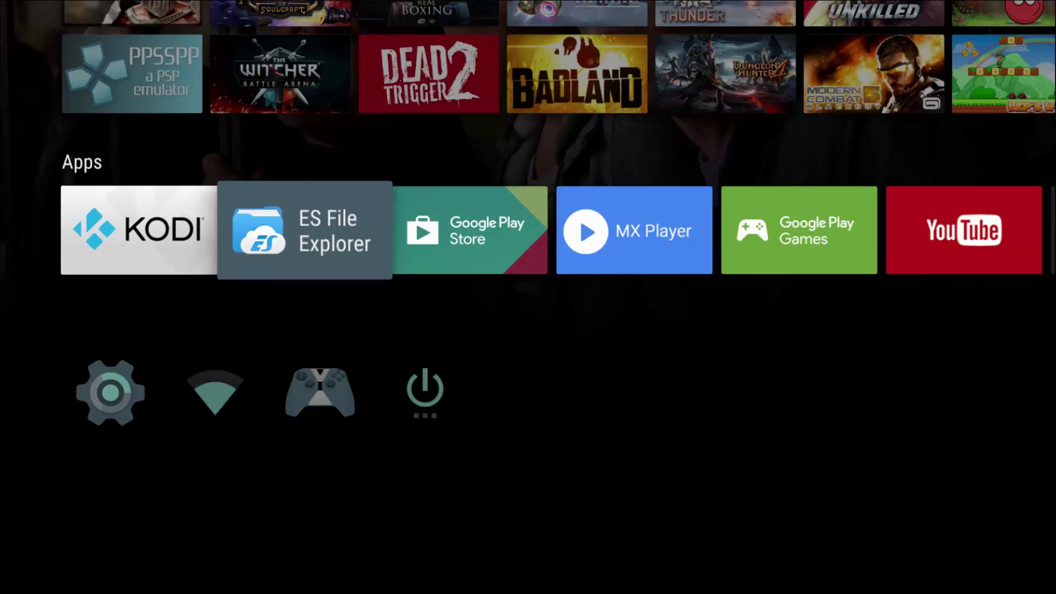
key(Return)
key(Down)
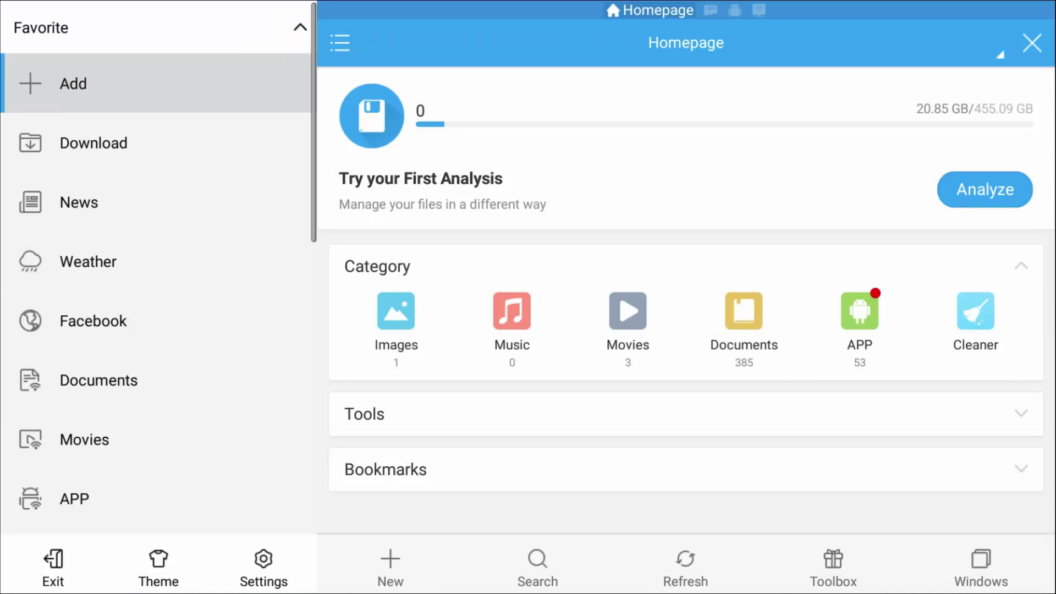
key(Return)
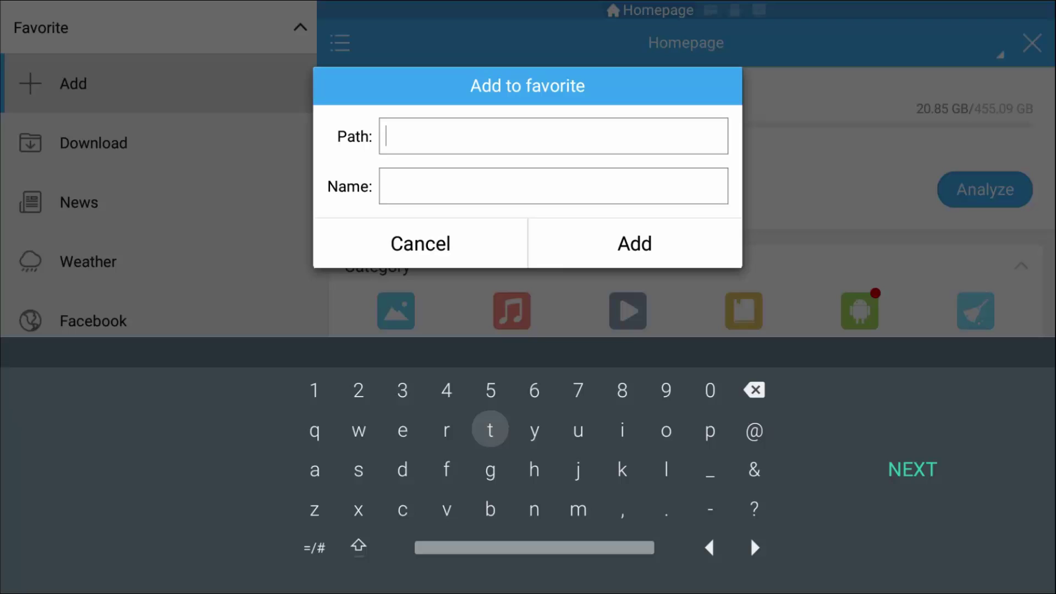
Enter "http" as the beginning of the favorite's path.
key(Down)
key(Right)
key(Return)
key(Up)
key(Left)
key(Return)
key(Return)
key(Right)
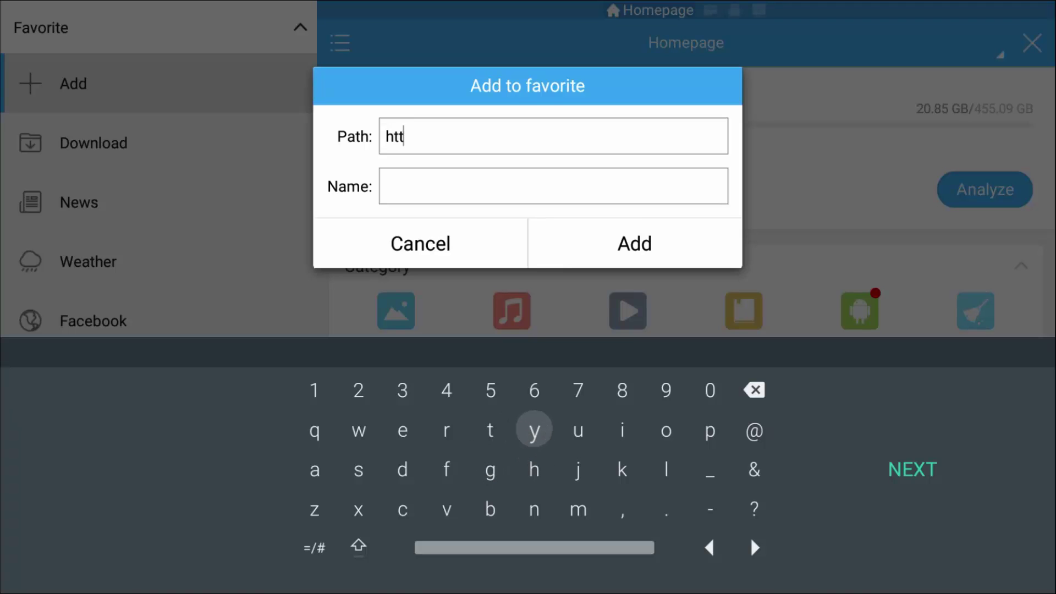
key(Right)
key(Right)
key(Right)
key(Right)
key(Return)
key(Right)
key(Right)
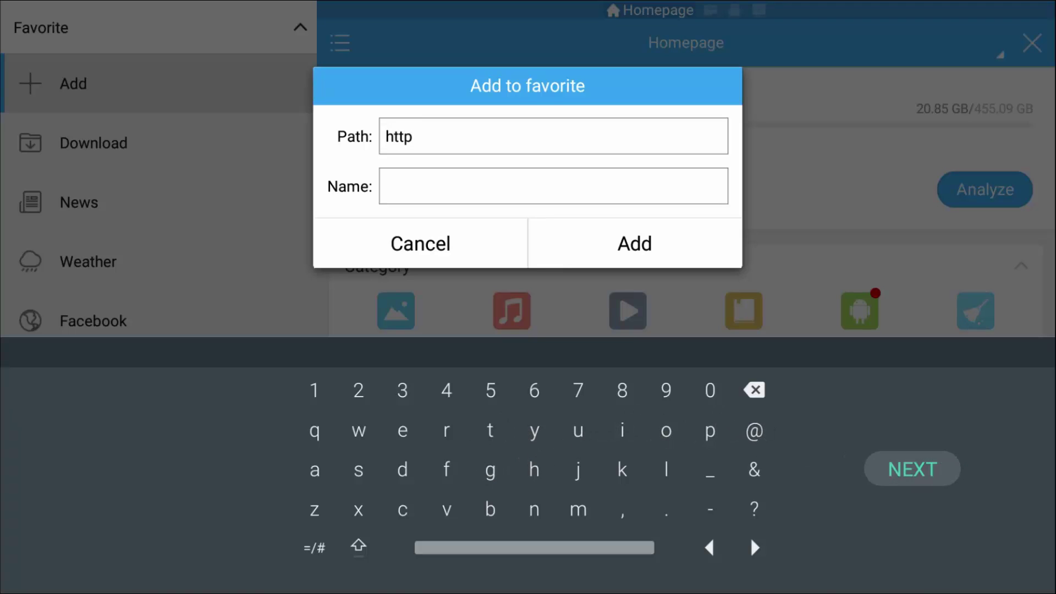
Append a colon from the symbol characters so the favorite's path reads "http:".
key(Left)
key(Left)
key(Left)
key(Left)
key(Left)
key(Left)
key(Left)
key(Left)
key(Left)
key(Left)
key(Left)
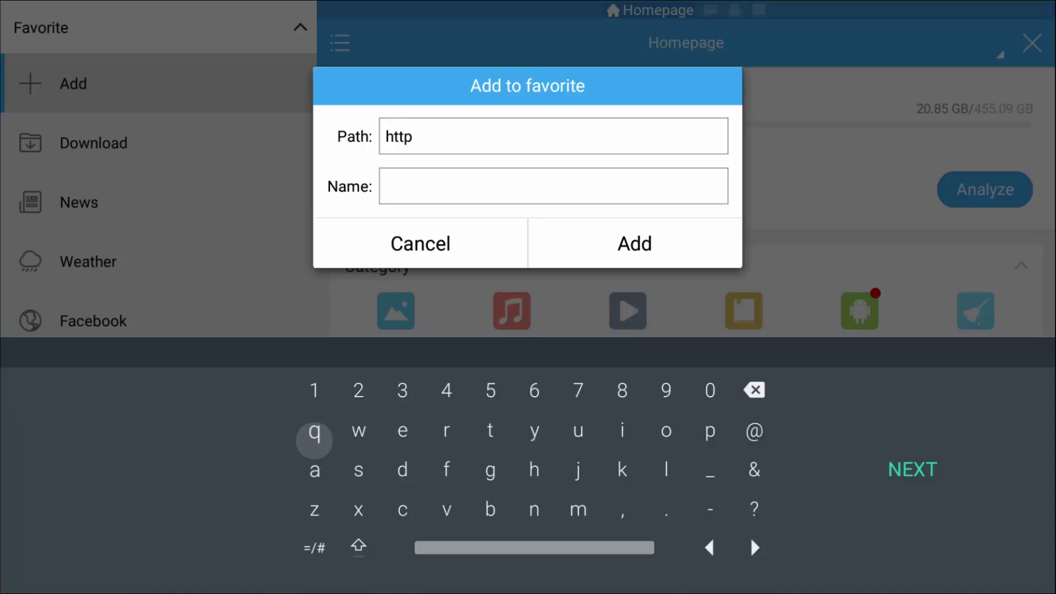
key(Down)
key(Down)
key(Down)
key(Return)
key(Up)
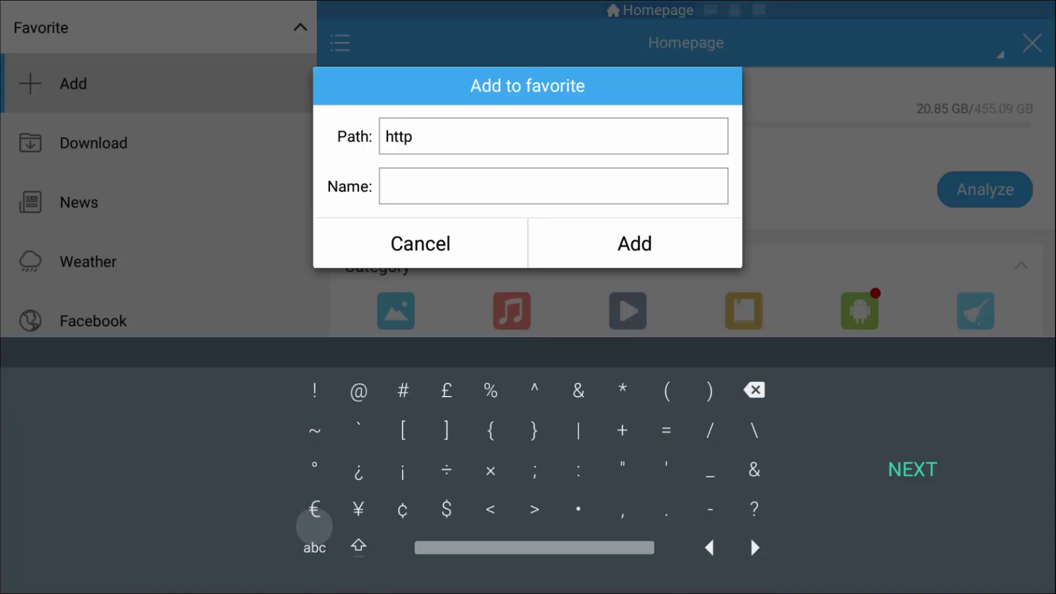
key(Up)
key(Right)
key(Right)
key(Right)
key(Right)
key(Right)
key(Right)
key(Return)
key(Right)
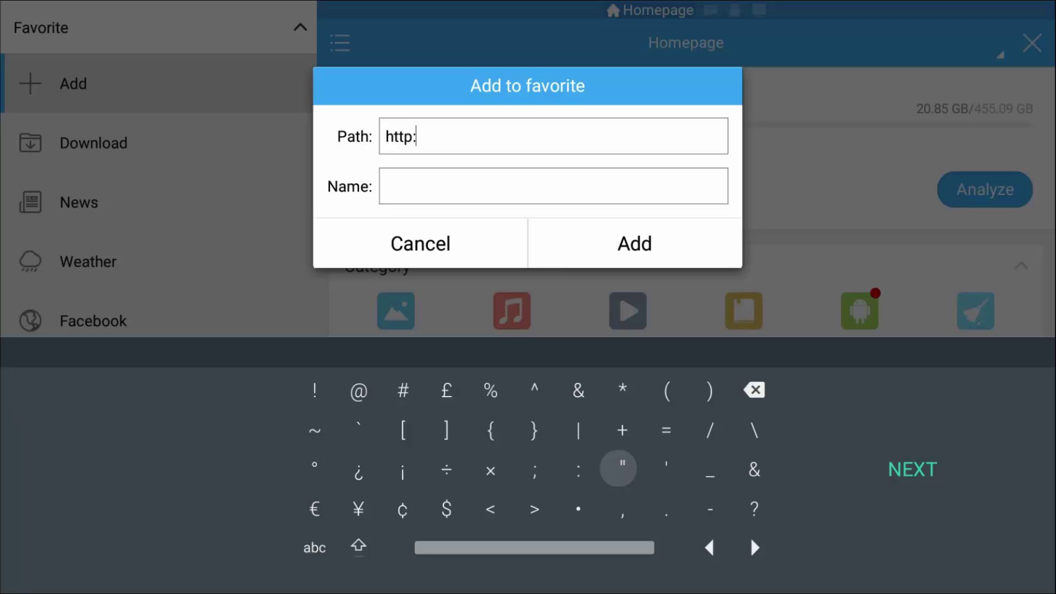
key(Right)
key(Right)
key(Right)
key(Up)
key(Left)
key(Return)
key(Return)
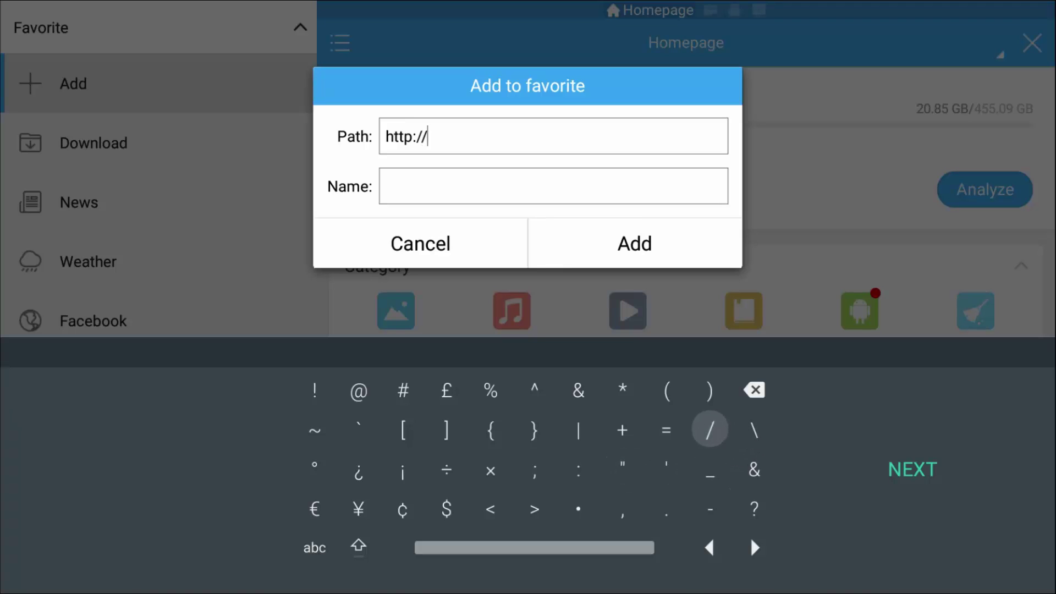
Return to the letter keyboard and append "bit" to the favorite's path.
key(Down)
key(Down)
key(Down)
key(Left)
key(Left)
key(Left)
key(Return)
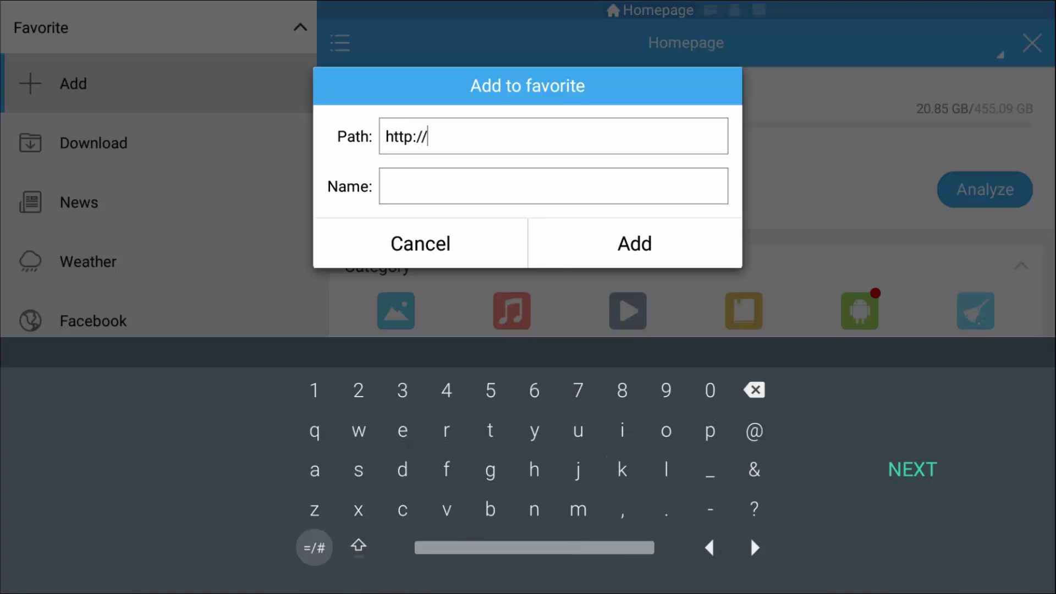
key(Up)
key(Up)
key(Up)
key(Right)
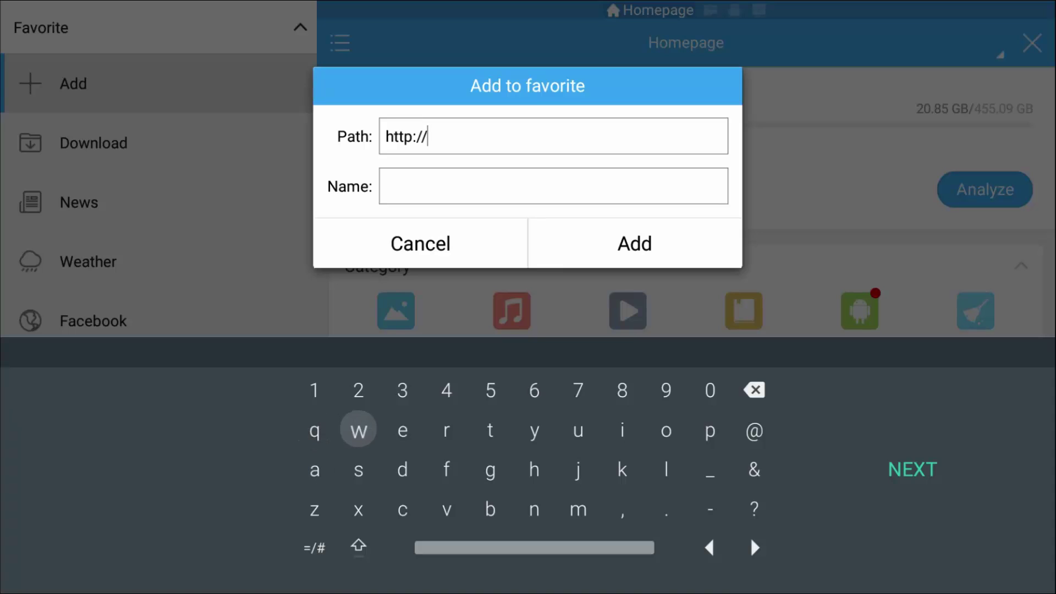
key(Right)
key(Right)
key(Right)
key(Down)
key(Down)
key(Return)
key(Up)
key(Up)
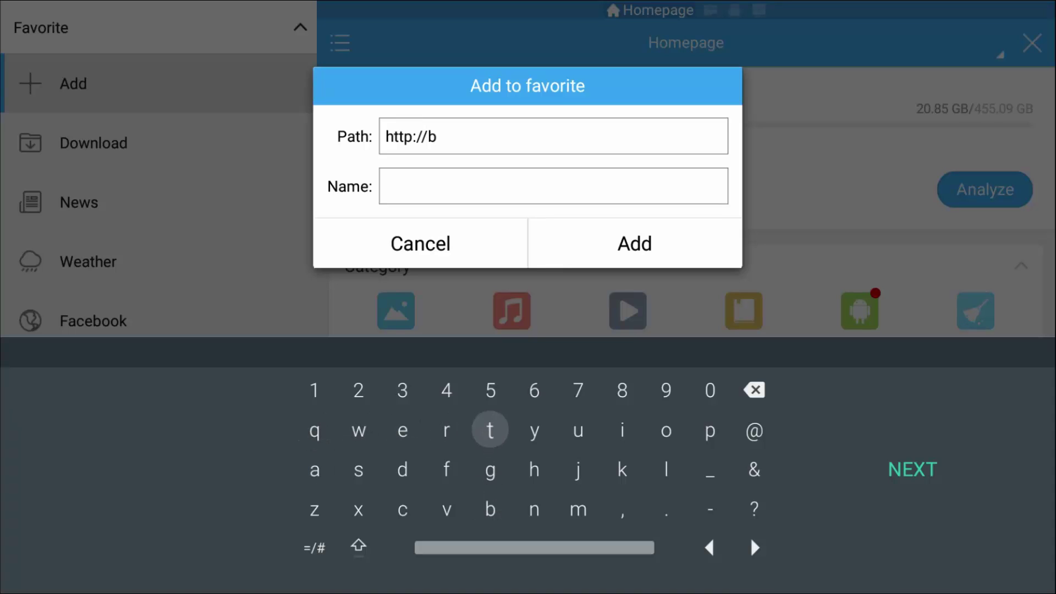
key(Right)
key(Right)
key(Right)
key(Return)
key(Left)
key(Left)
key(Left)
key(Return)
key(Down)
key(Down)
key(Right)
key(Right)
key(Right)
key(Right)
key(Return)
key(Up)
key(Return)
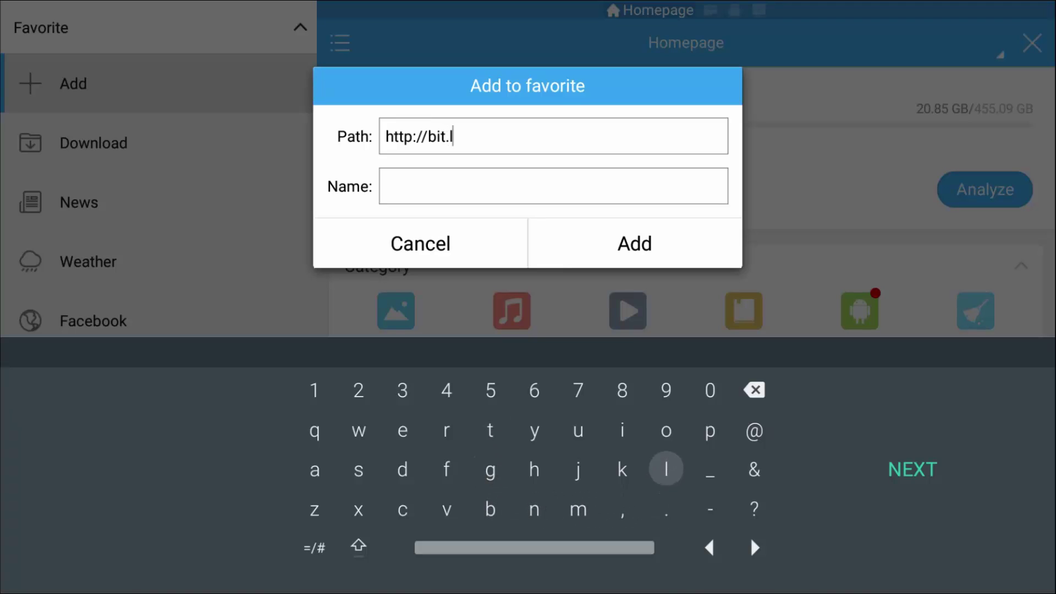
key(Left)
key(Left)
key(Left)
key(Up)
key(Return)
key(Down)
key(Down)
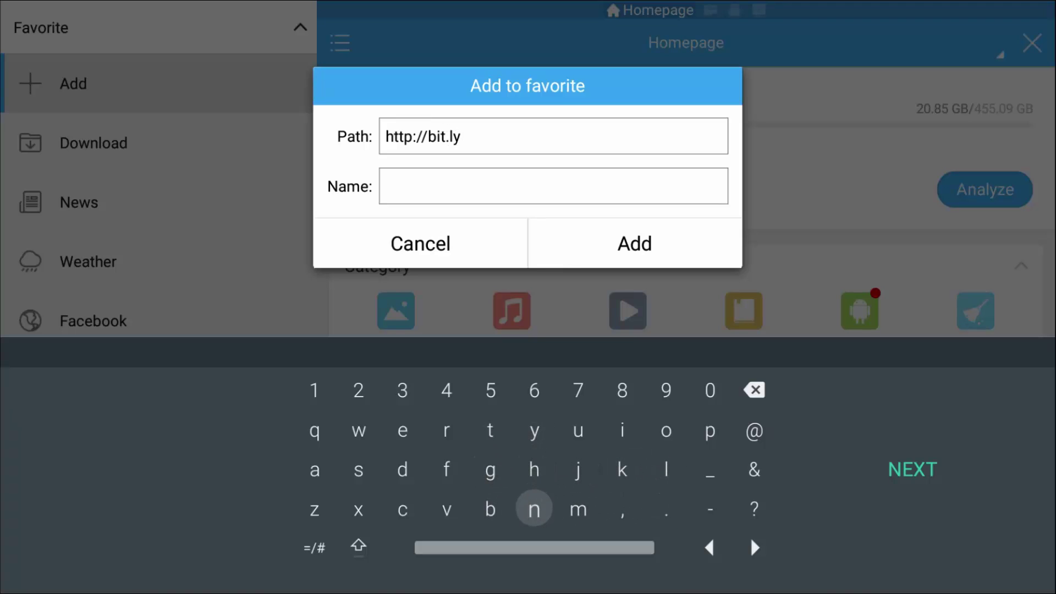
key(Right)
key(Right)
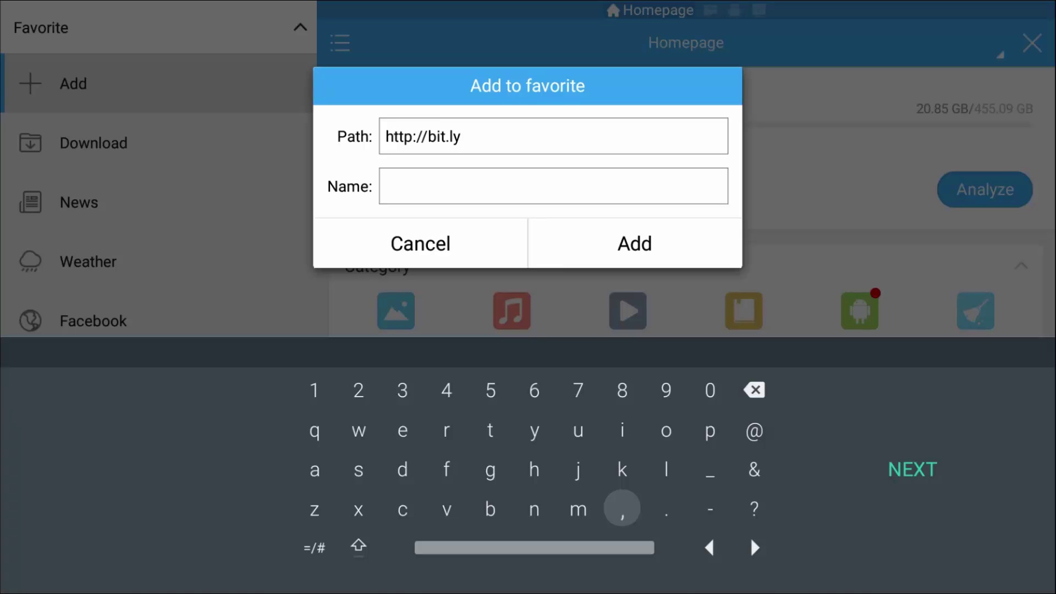
key(Down)
key(Left)
key(Left)
key(Return)
key(Up)
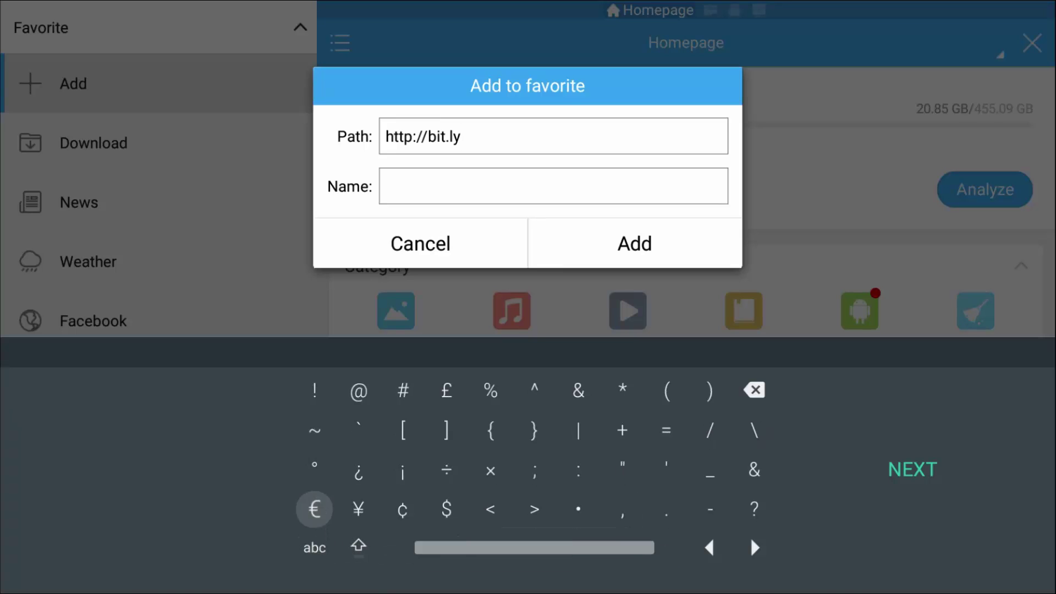
key(Up)
key(Right)
key(Right)
key(Right)
key(Right)
key(Right)
key(Right)
key(Right)
key(Right)
key(Right)
key(Right)
key(Right)
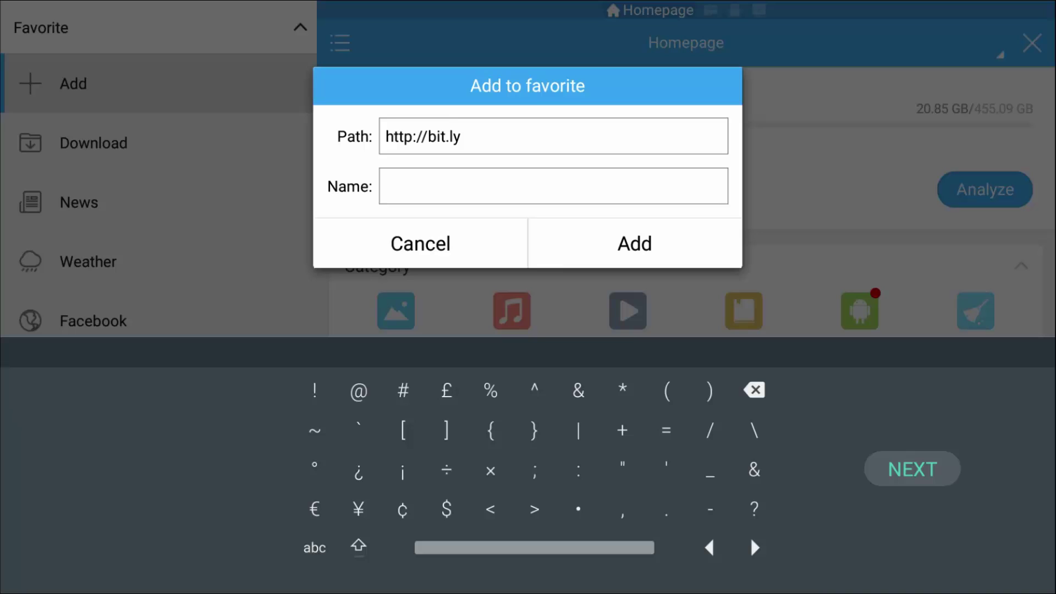
key(Left)
key(Left)
key(Up)
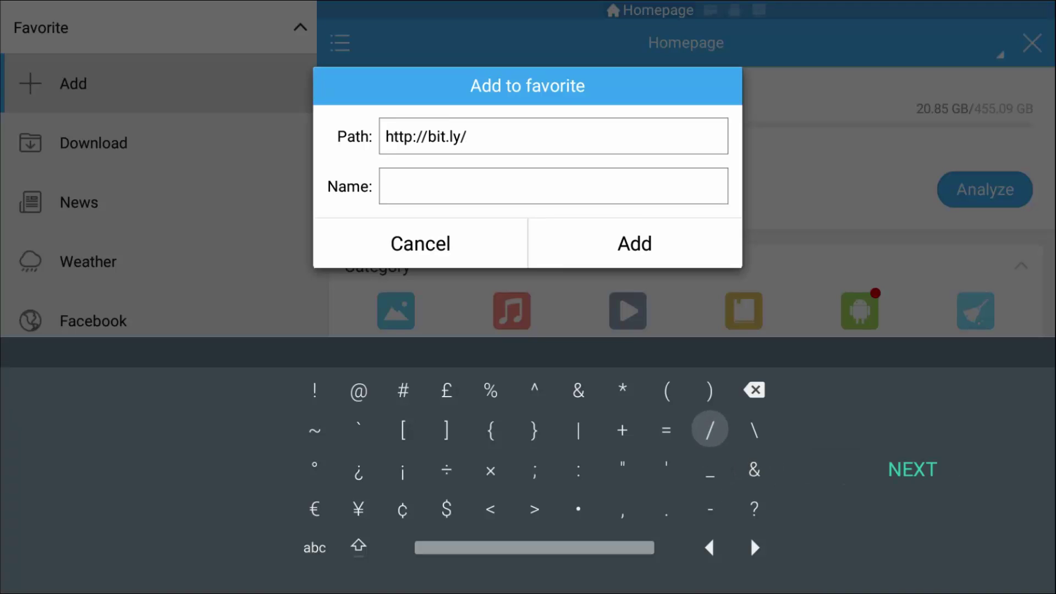
key(Down)
key(Down)
key(Left)
key(Left)
key(Left)
key(Left)
key(Left)
key(Left)
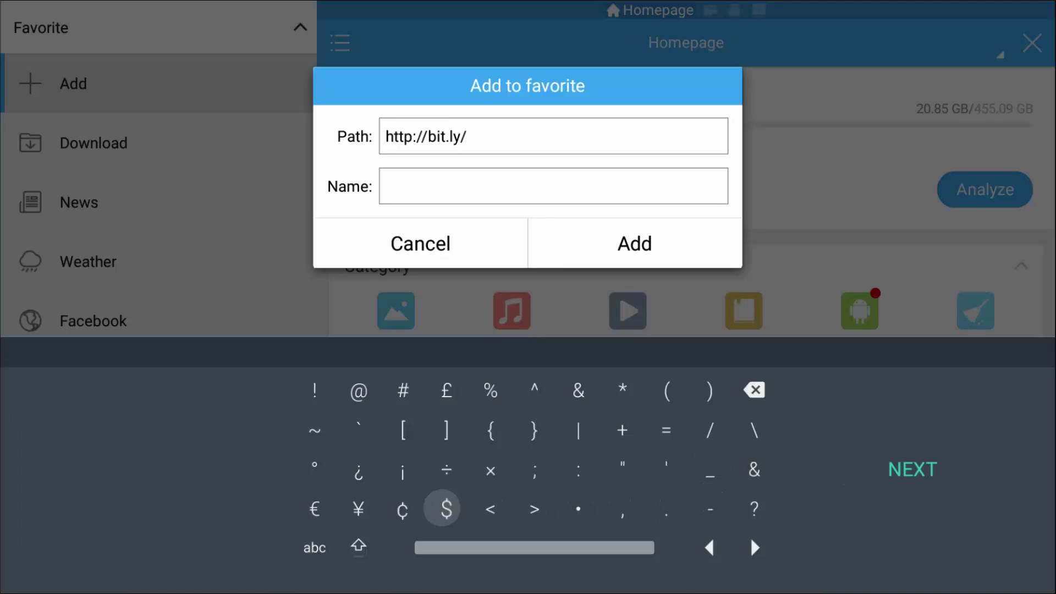
key(Left)
key(Left)
key(Left)
key(Down)
key(Return)
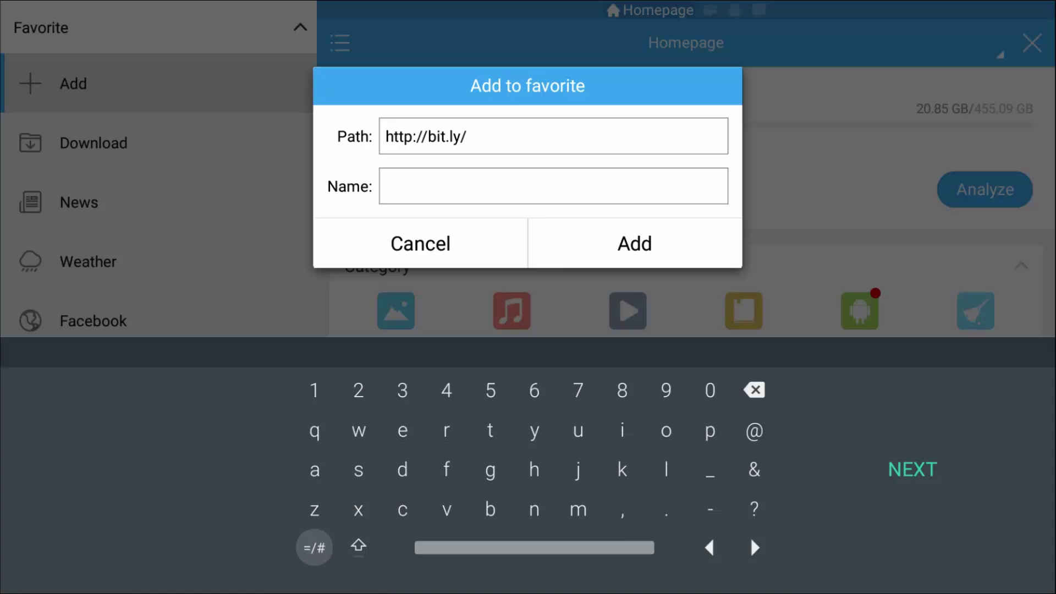
key(Up)
key(Up)
key(Up)
key(Up)
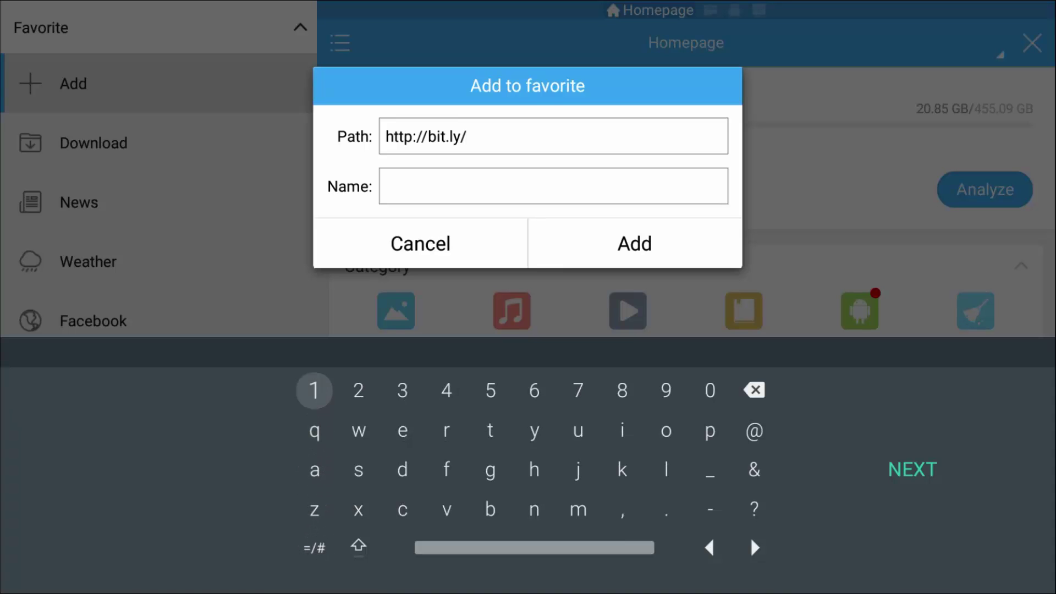
key(Right)
key(Return)
key(Right)
key(Right)
key(Right)
key(Right)
key(Right)
key(Right)
key(Right)
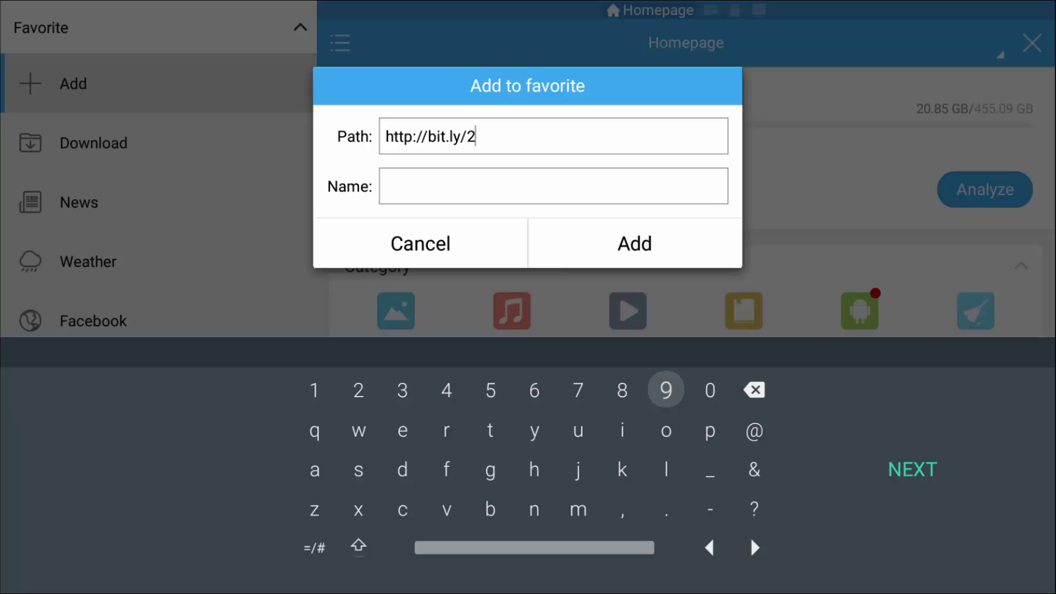
key(Return)
key(Left)
key(Left)
key(Left)
key(Left)
key(Left)
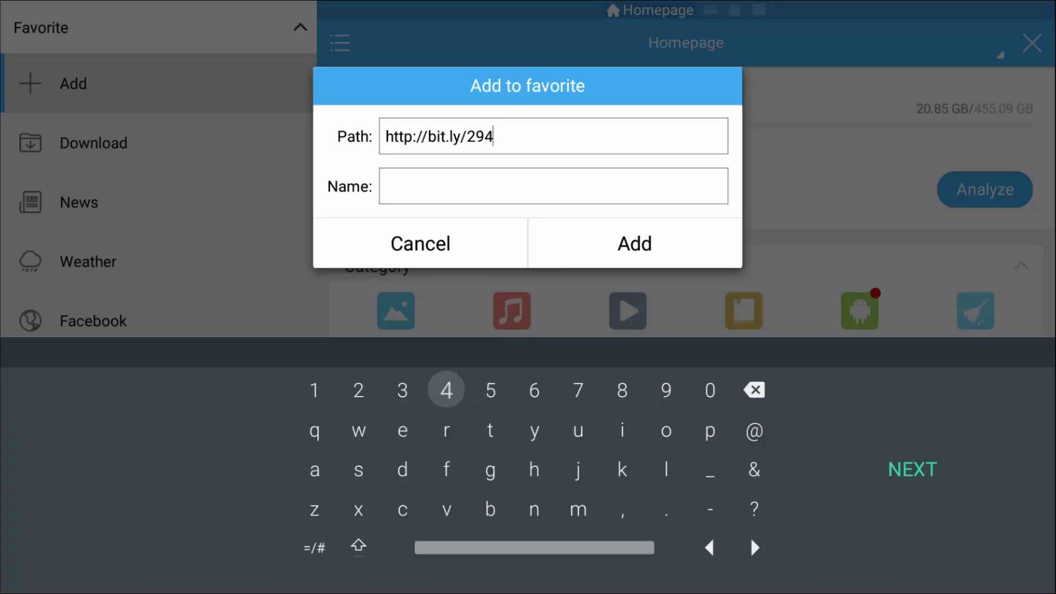
key(Down)
key(Down)
key(Down)
key(Down)
key(Left)
key(Return)
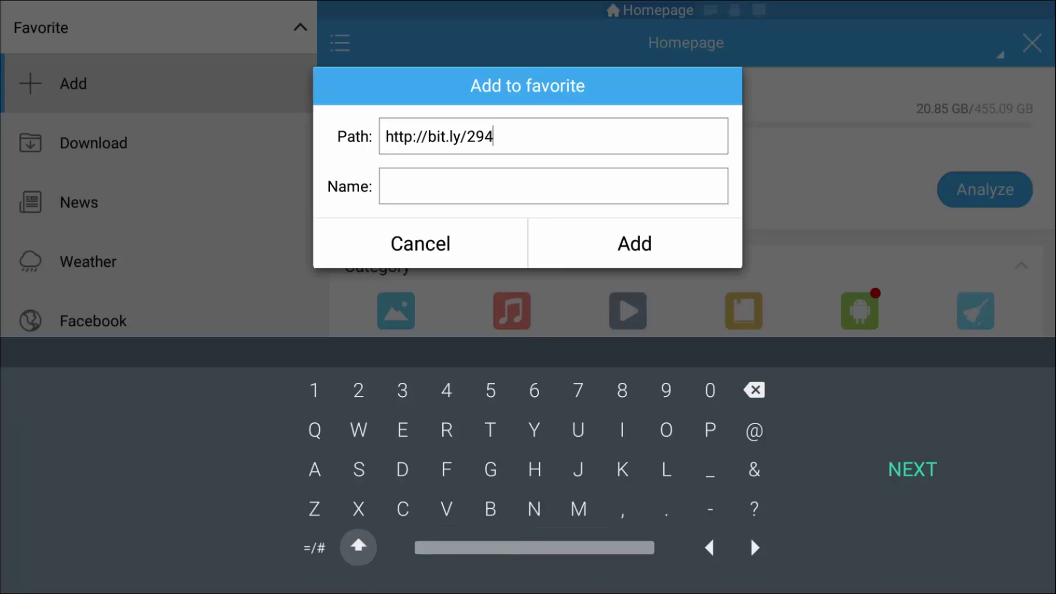
key(Up)
key(Up)
key(Right)
key(Right)
key(Right)
key(Right)
key(Right)
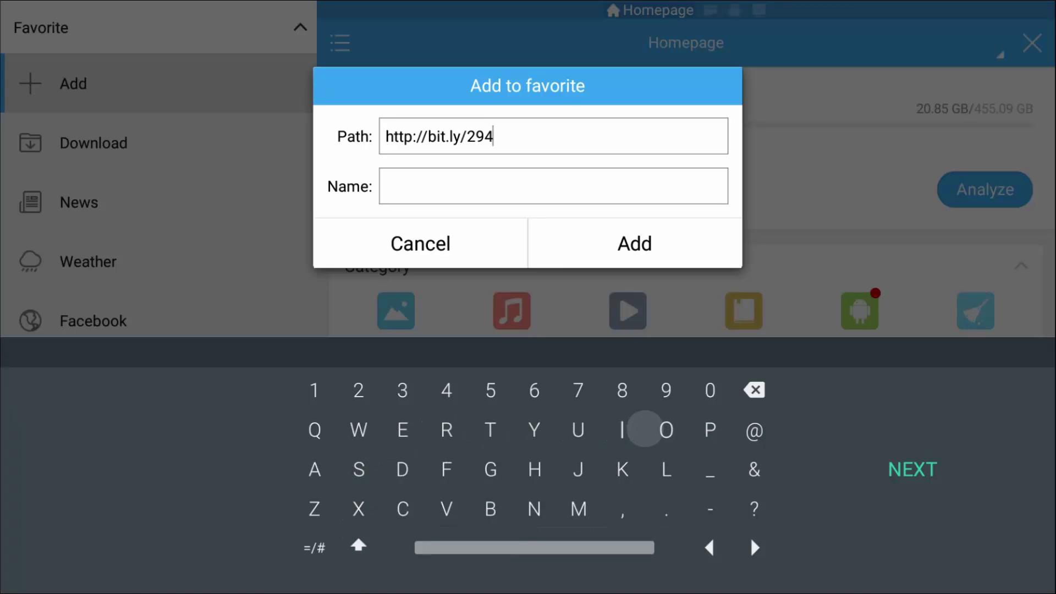
key(Return)
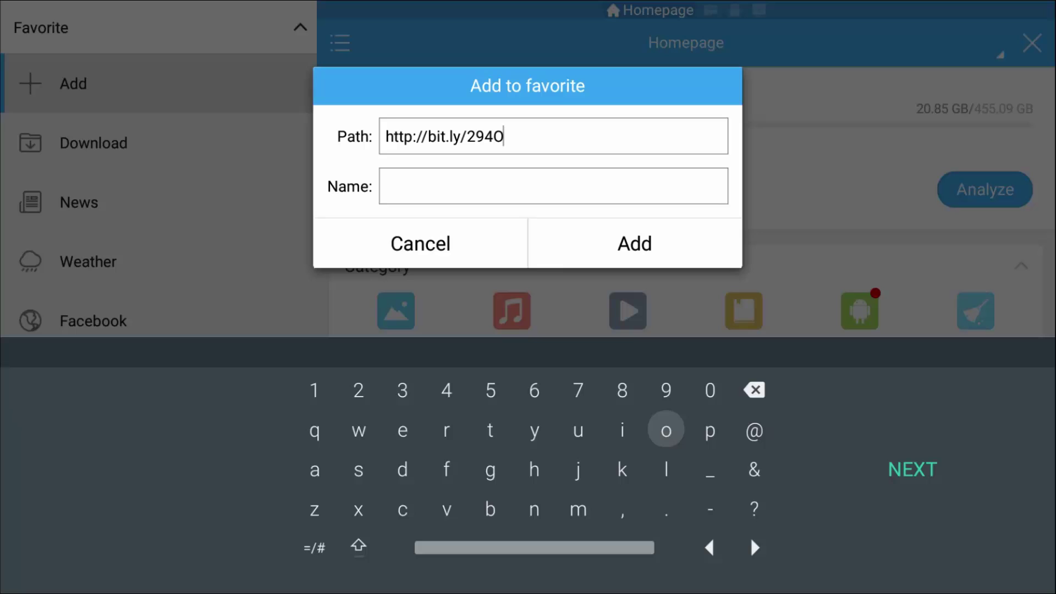
key(Down)
key(Down)
key(Down)
key(Left)
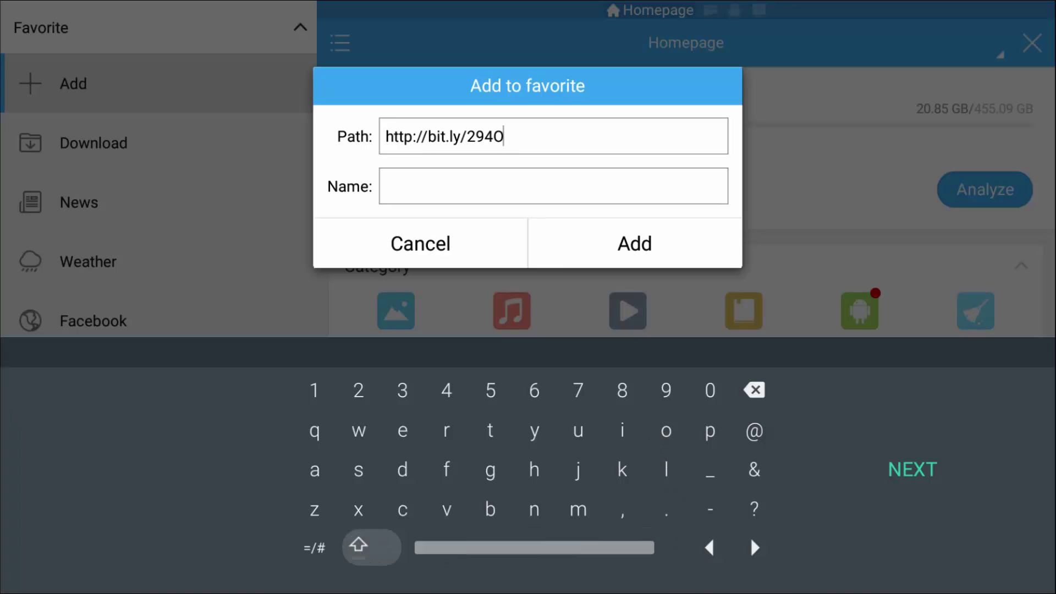
key(Return)
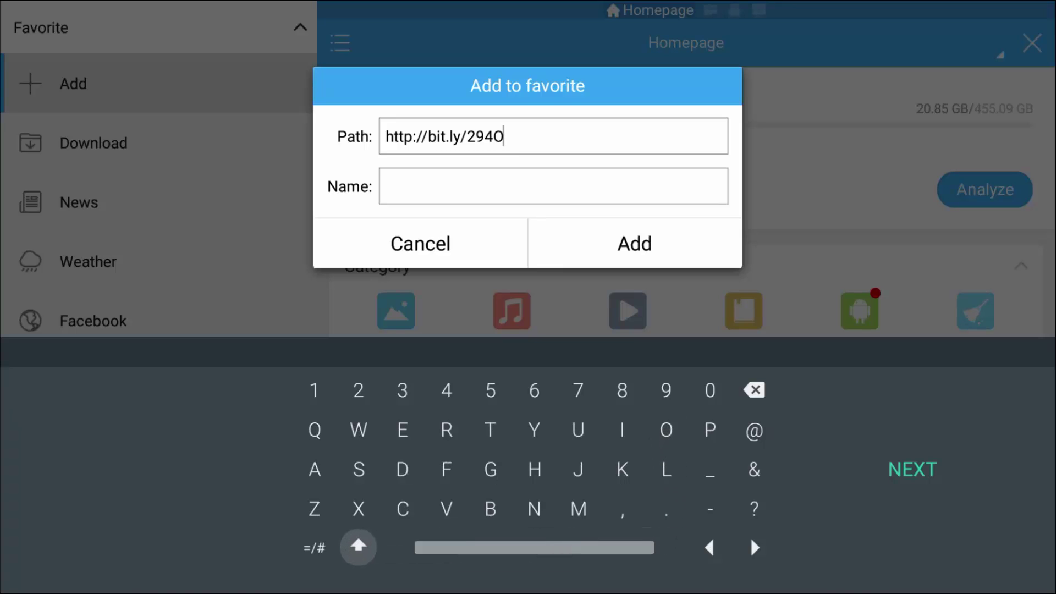
key(Up)
key(Right)
key(Right)
key(Right)
key(Right)
key(Right)
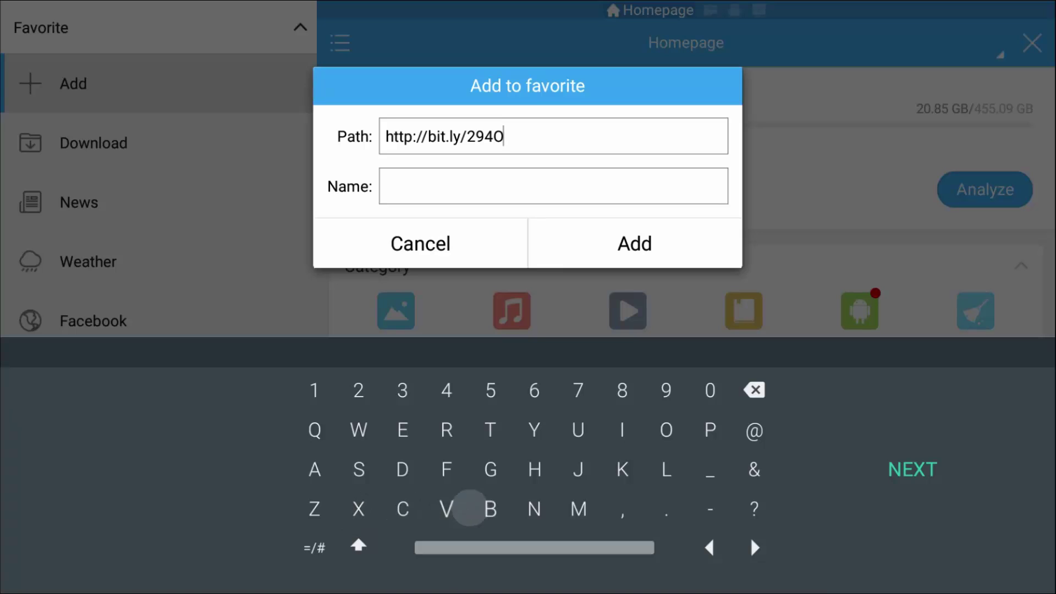
key(Left)
key(Return)
key(Down)
key(Left)
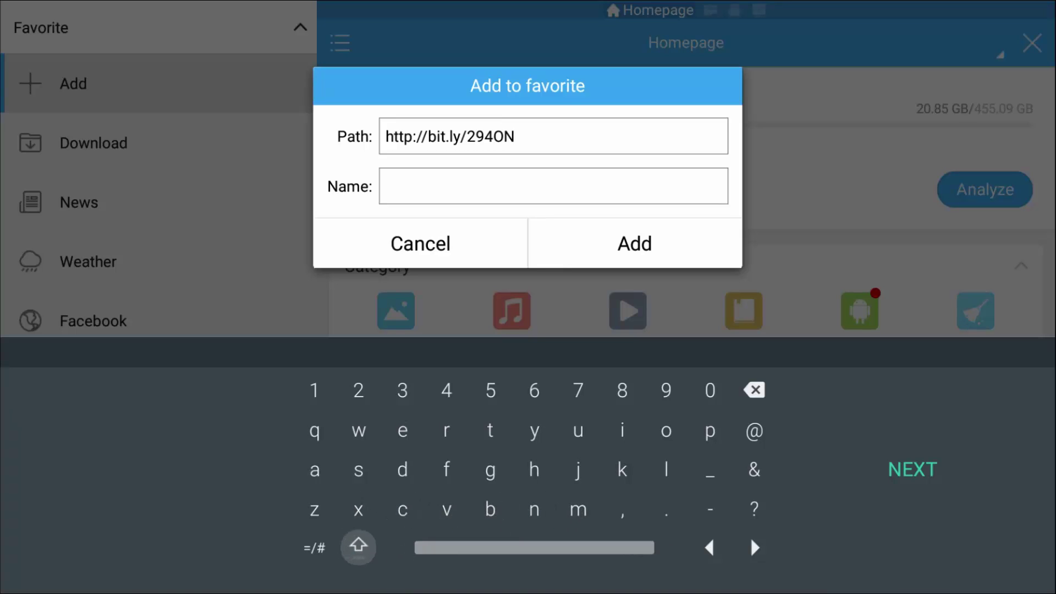
key(Up)
key(Left)
key(Return)
key(Down)
key(Right)
key(Return)
key(Up)
key(Up)
key(Up)
key(Right)
key(Right)
key(Down)
key(Return)
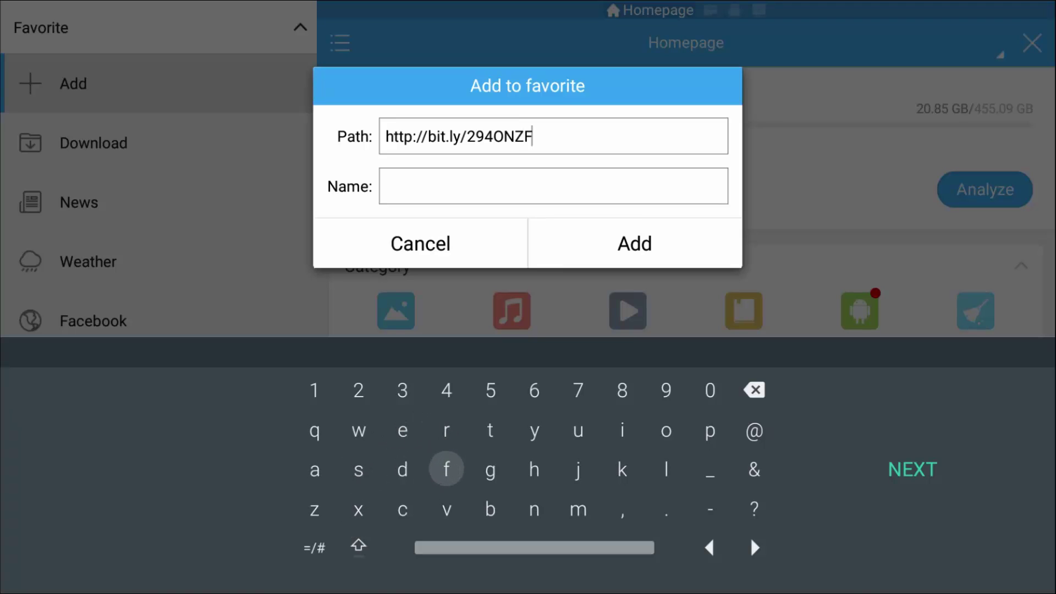
Finish the path entry and move on to the favorite's Name field.
key(Right)
key(Right)
key(Right)
key(Right)
key(Right)
key(Right)
key(Right)
key(Right)
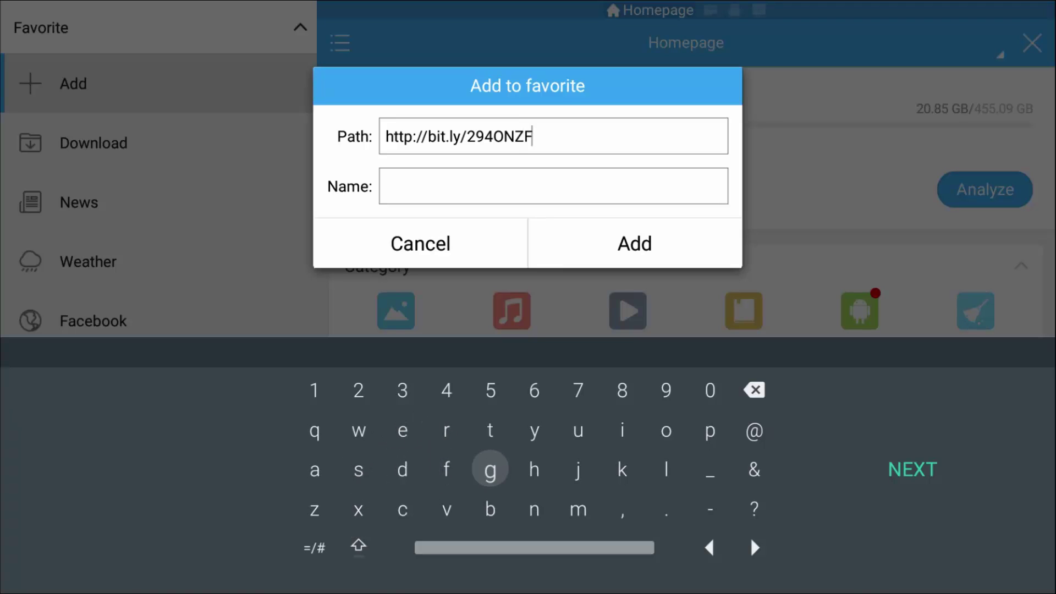
key(Return)
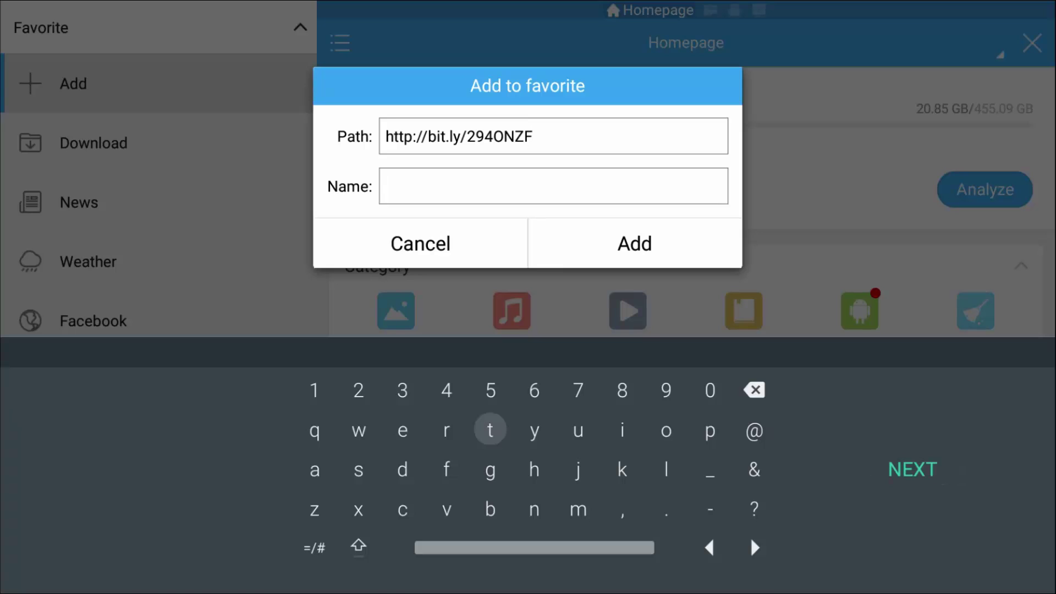
Enter "ace" as the beginning of the favorite's name.
key(Down)
key(Left)
key(Left)
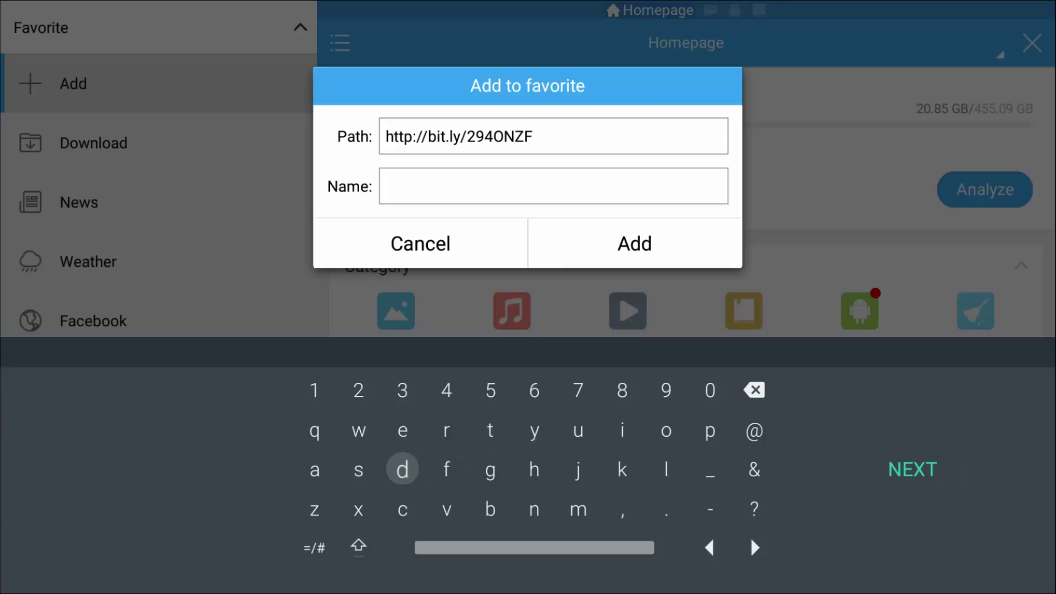
key(Up)
key(Down)
key(Left)
key(Left)
key(Return)
key(Down)
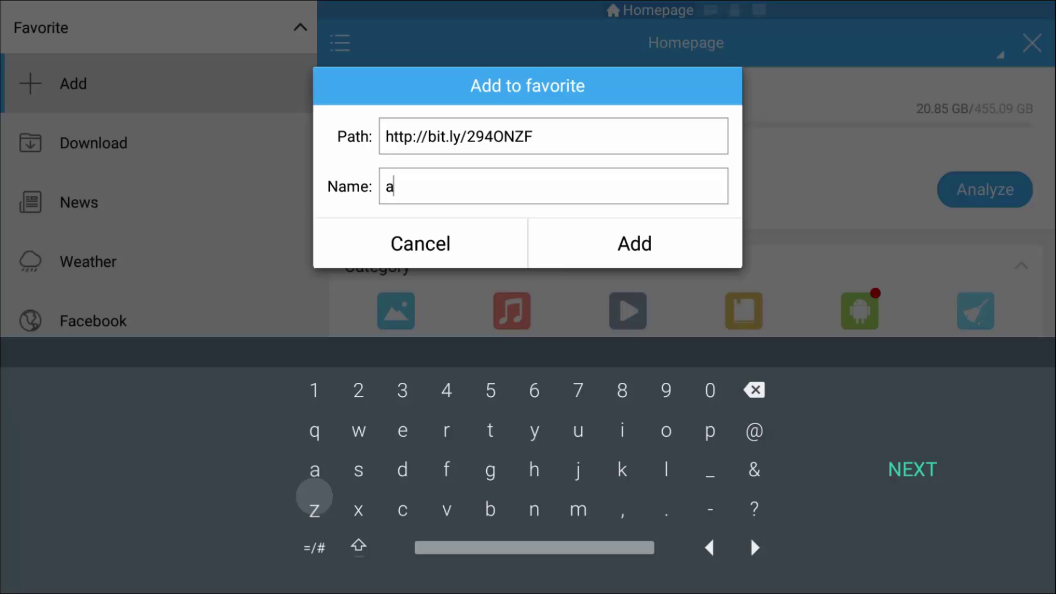
key(Right)
key(Right)
key(Return)
key(Up)
key(Up)
key(Return)
Append "315" so the favorite's name reads "ace315".
key(Up)
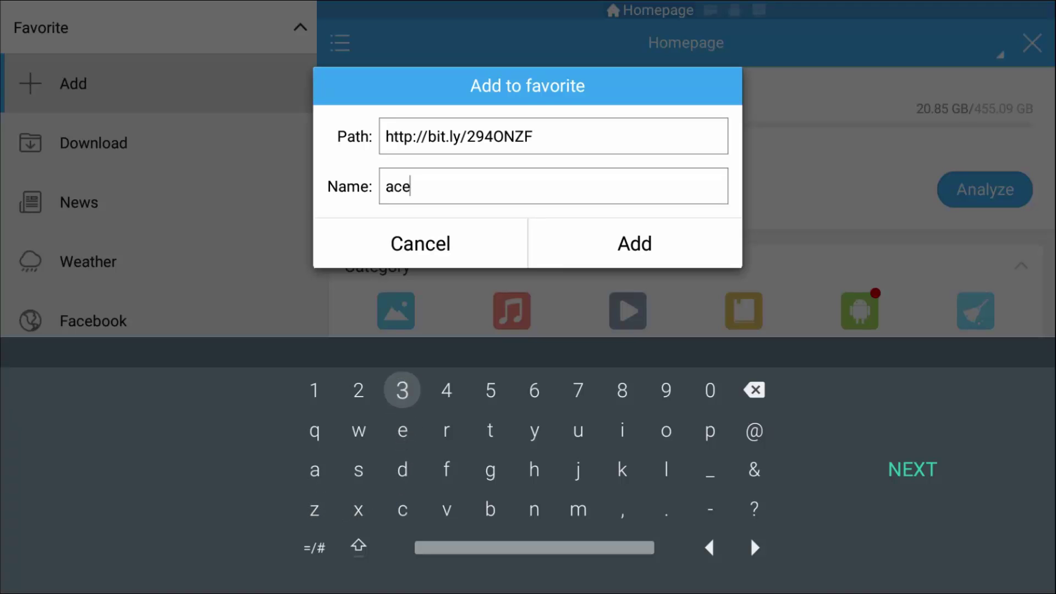
key(Return)
key(Left)
key(Left)
key(Return)
key(Right)
key(Right)
key(Right)
key(Right)
key(Return)
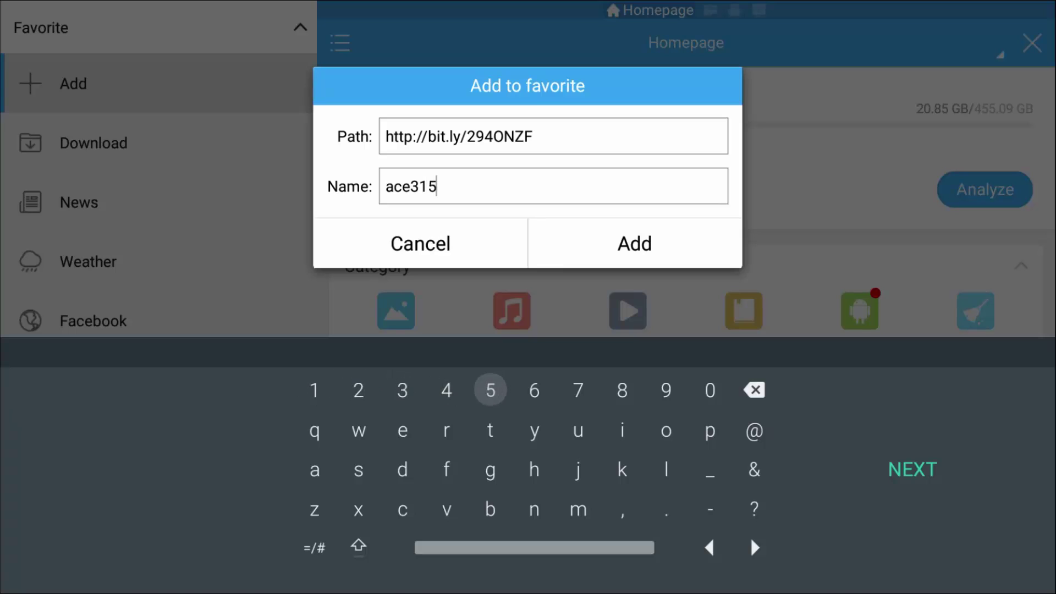
Finish the name entry, dismiss the on-screen keyboard and add the ace315 favorite.
key(Down)
key(Down)
key(Down)
key(Right)
key(Right)
key(Right)
key(Right)
key(Right)
key(Right)
key(Right)
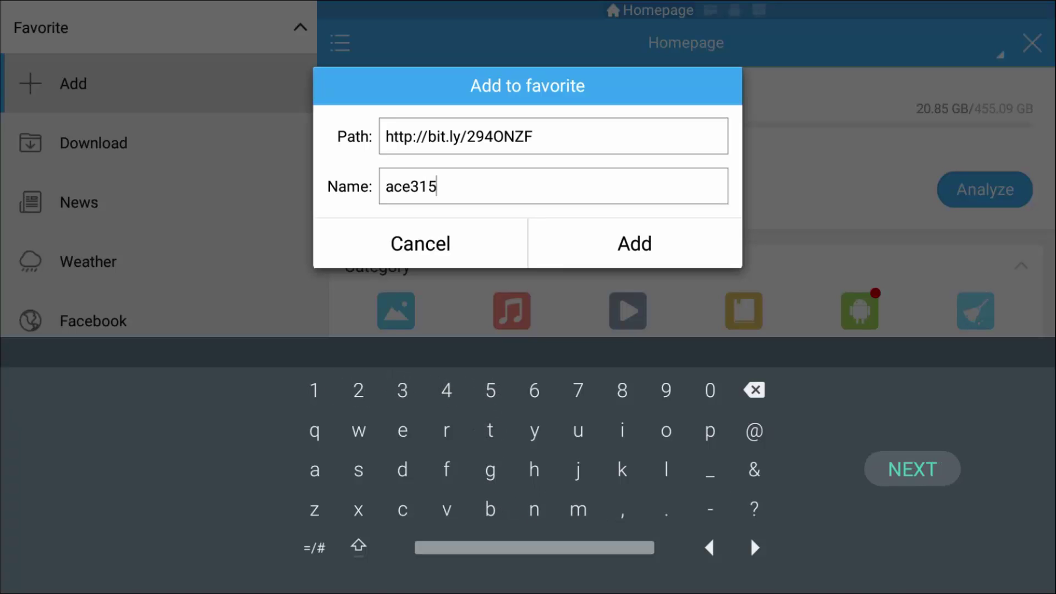
key(Return)
key(Right)
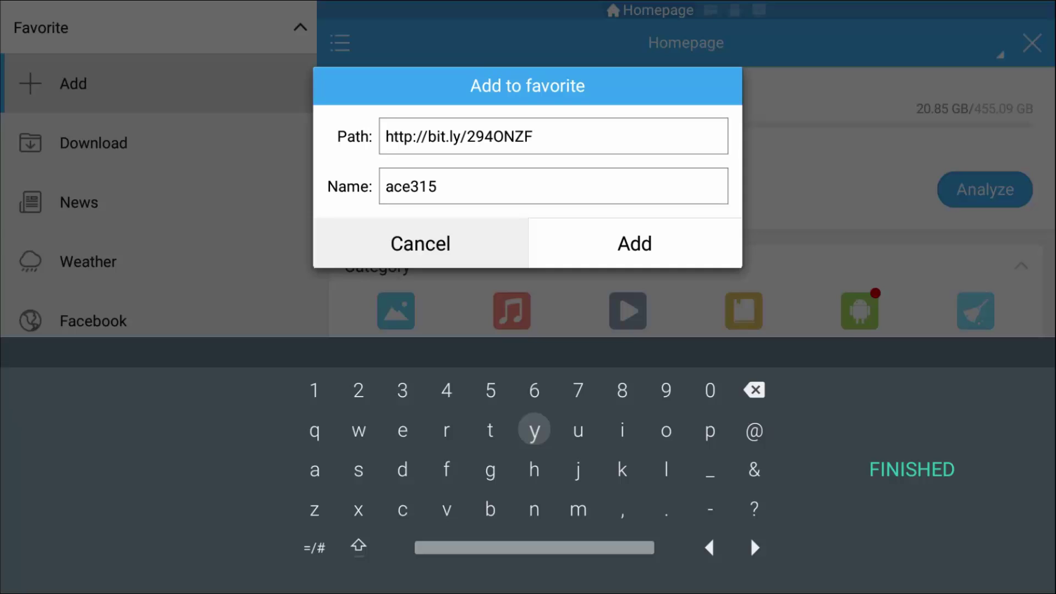
key(Escape)
key(Right)
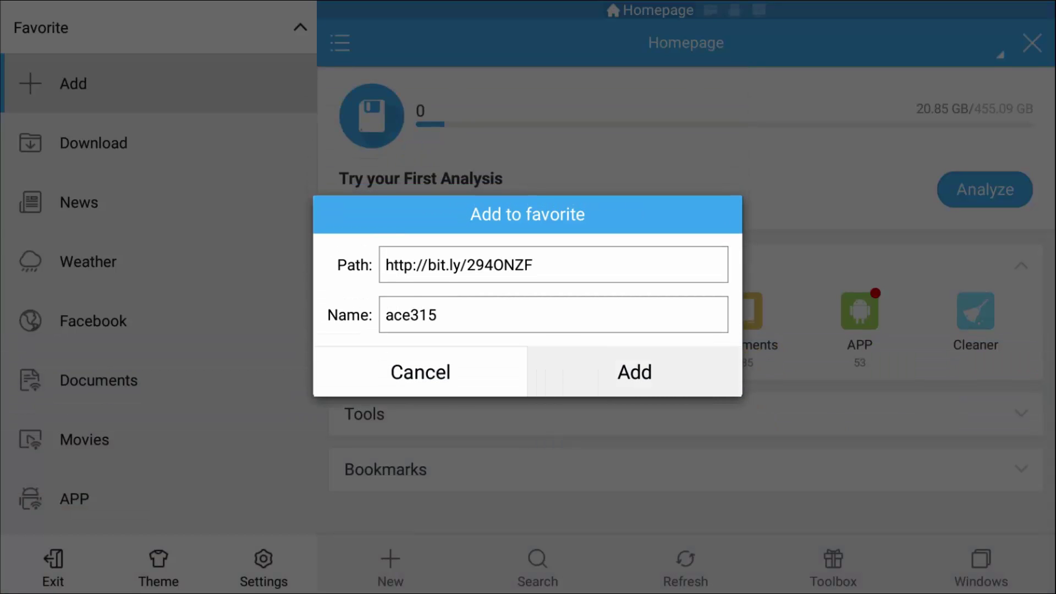
key(Return)
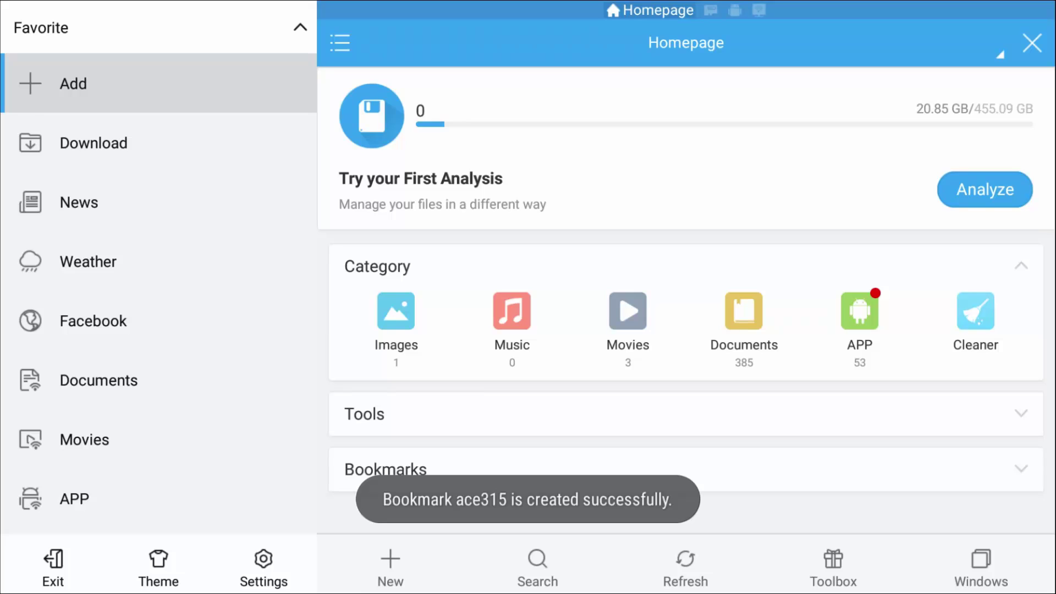
Open the ace315 favorite from the end of the Favorite list.
key(Down)
key(Down)
key(Down)
key(Down)
key(Down)
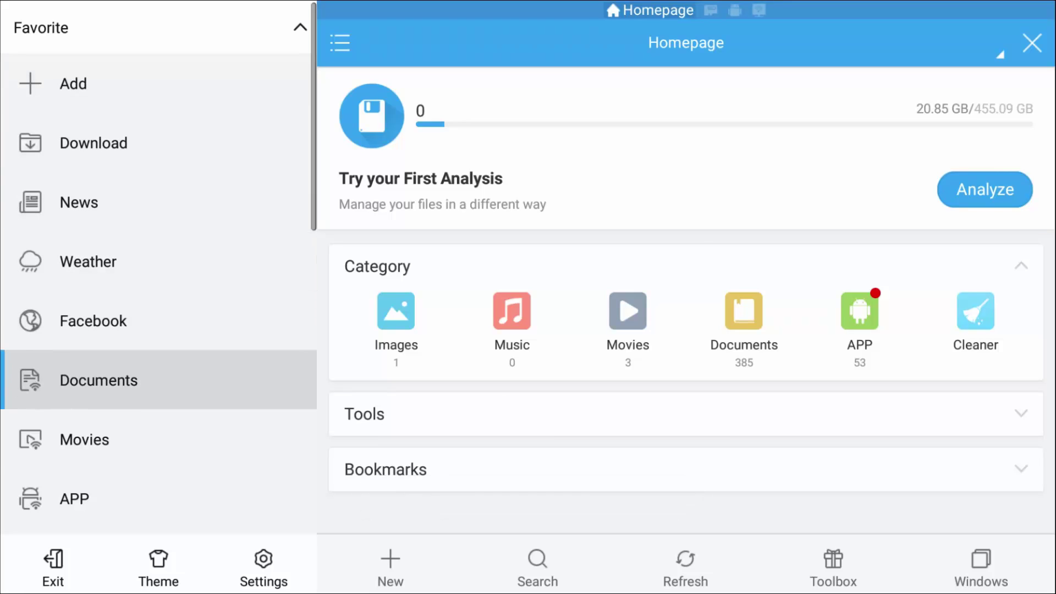
key(Down)
key(Down)
key(Down)
key(Down)
key(Down)
key(Down)
key(Down)
key(Down)
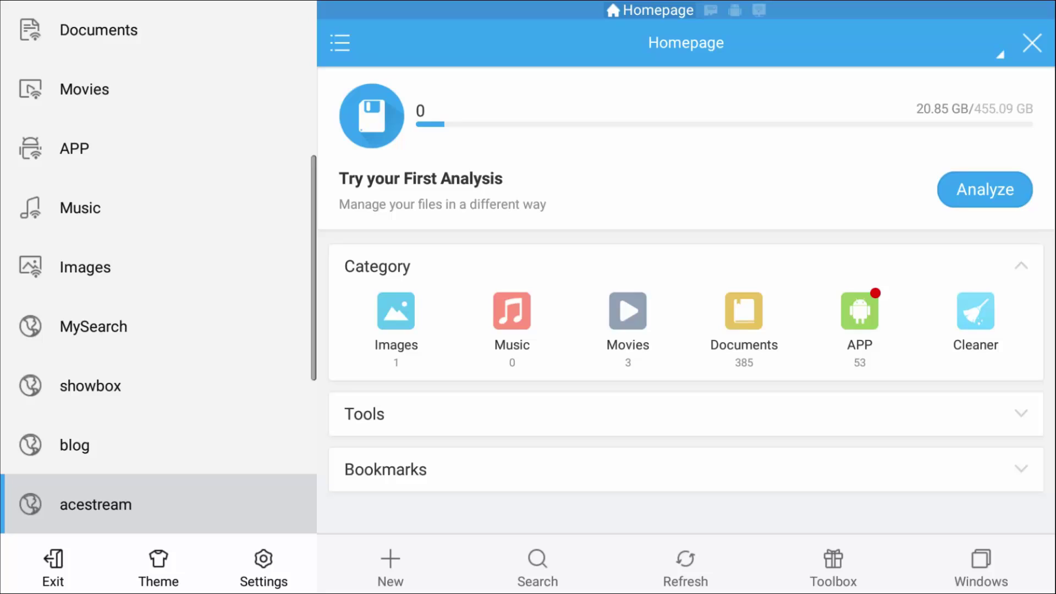
key(Down)
key(Down)
key(Down)
key(Up)
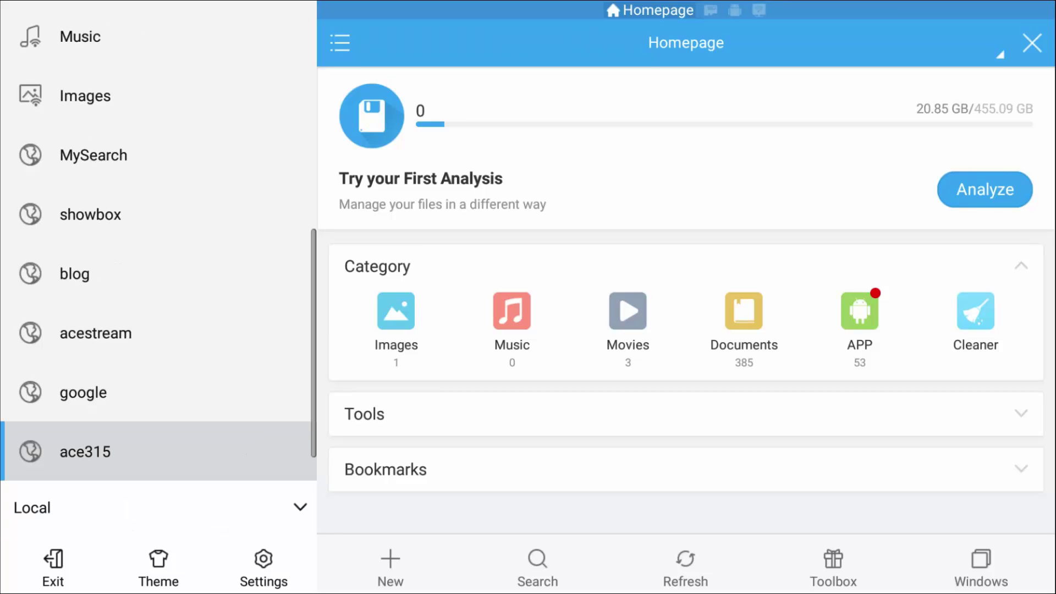
key(Return)
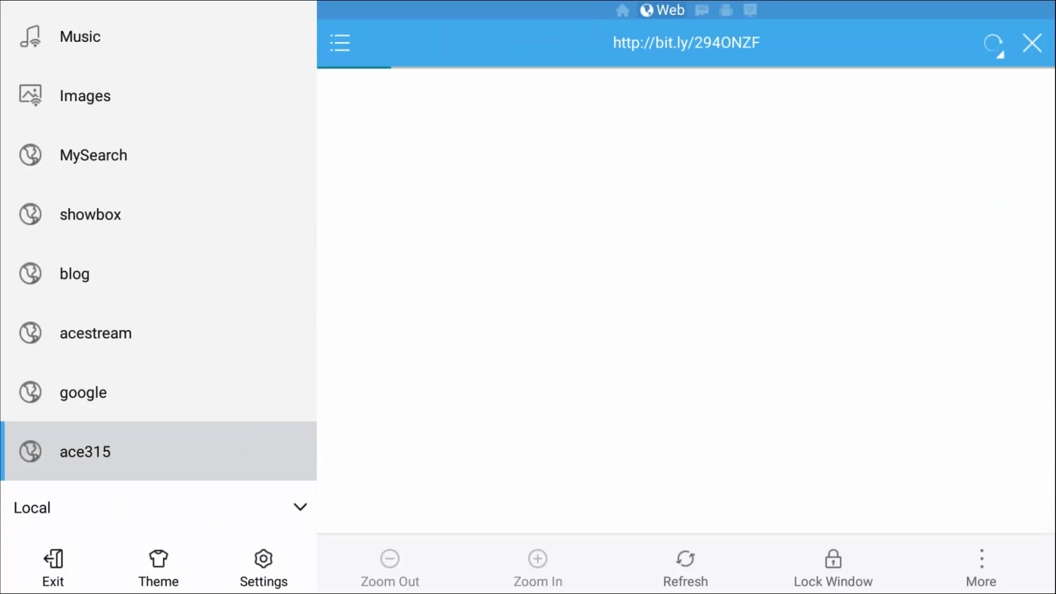
Download ace-stream-media-beta-3-1-5-0.zip from the MediaFire page.
key(Up)
key(Up)
key(Up)
key(Up)
key(Up)
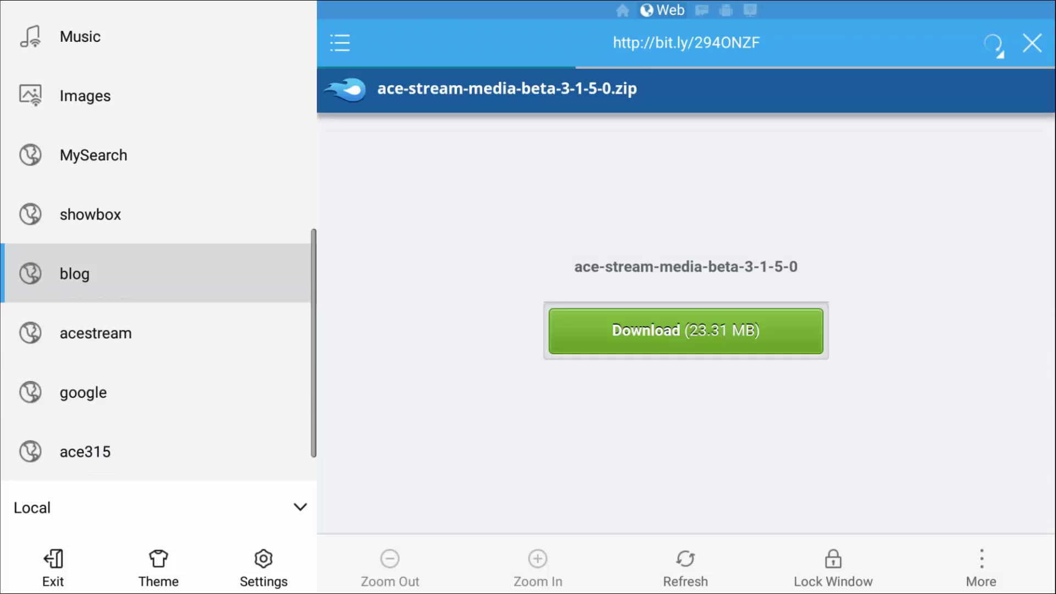
key(Right)
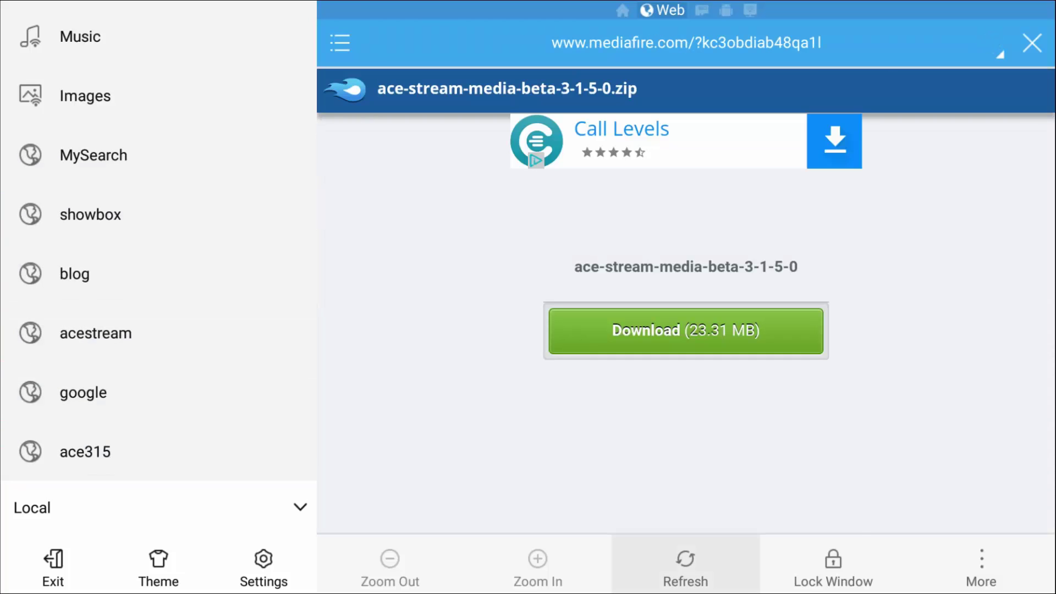
key(Left)
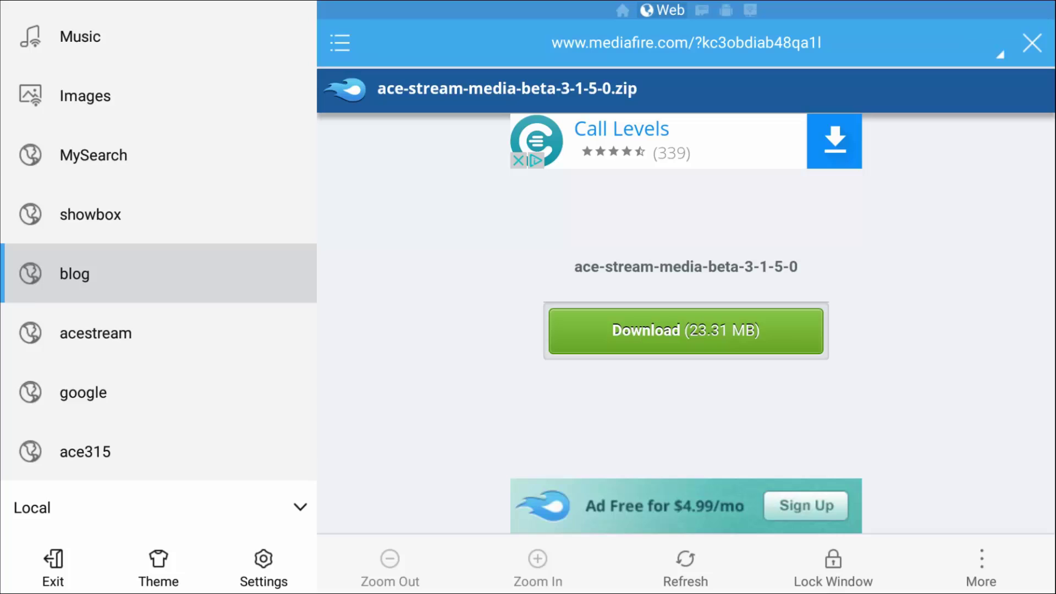
key(Up)
key(Up)
key(Up)
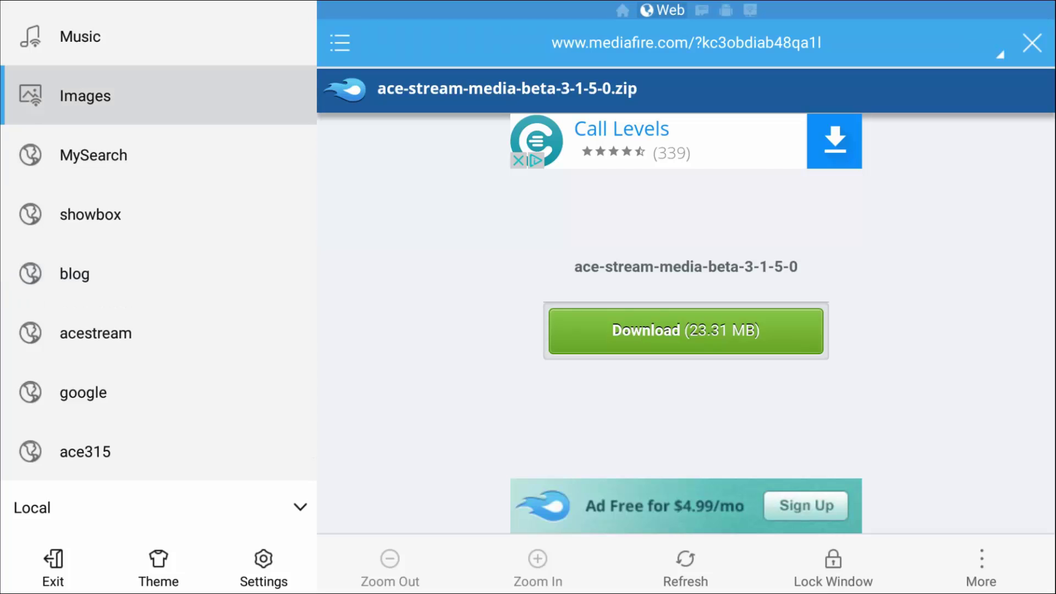
key(Up)
key(Right)
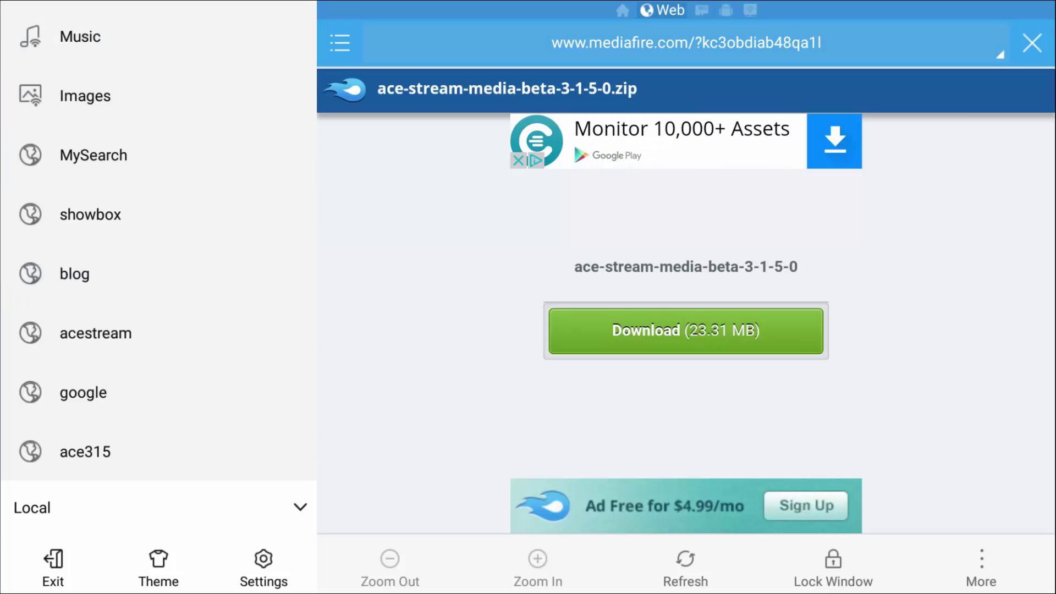
key(Return)
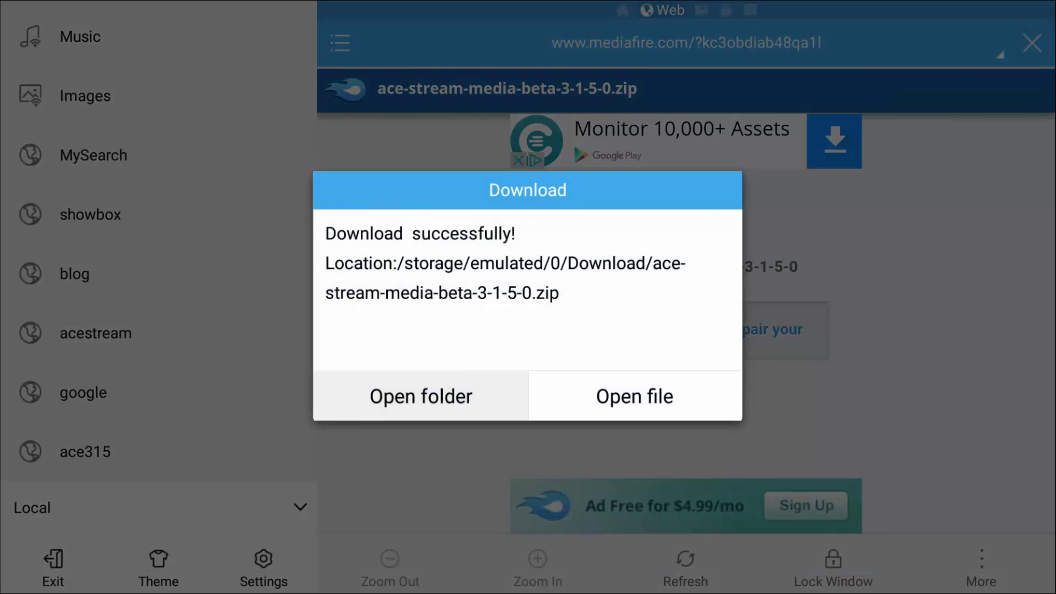
Open the downloaded zip file with ES Zip Viewer.
key(Right)
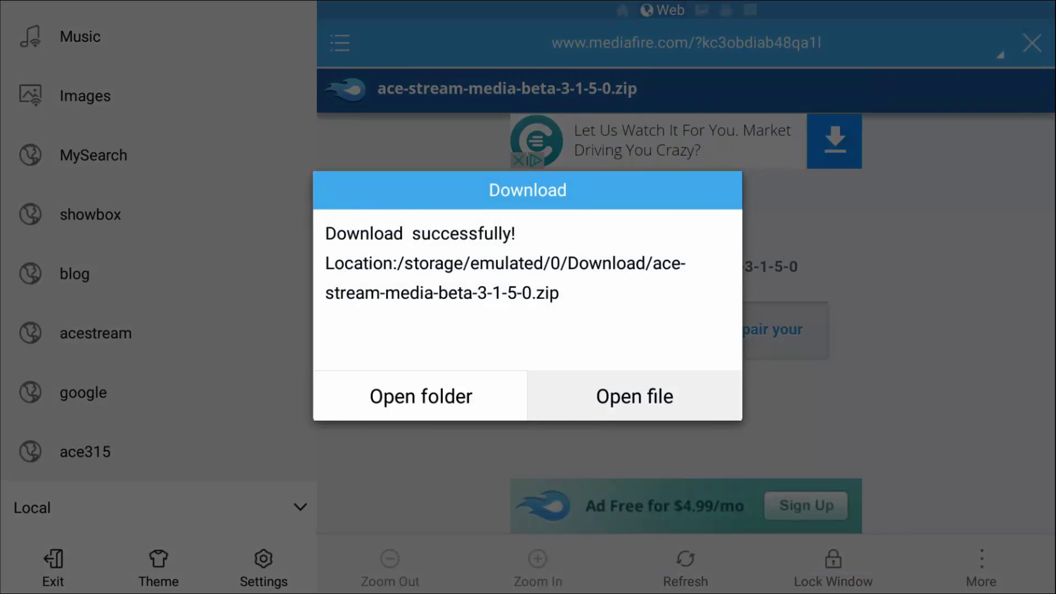
key(Return)
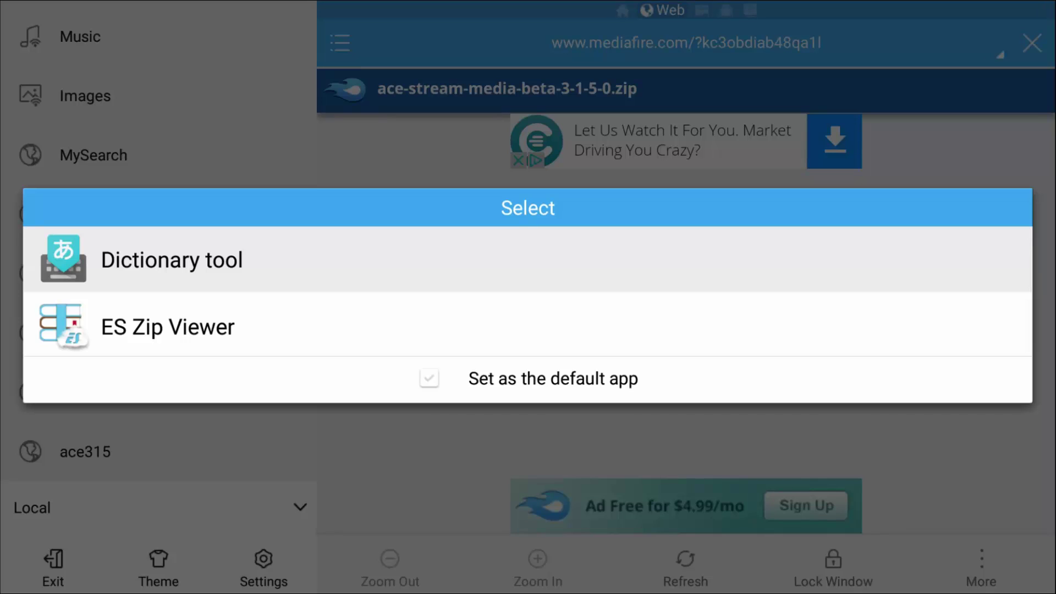
key(Down)
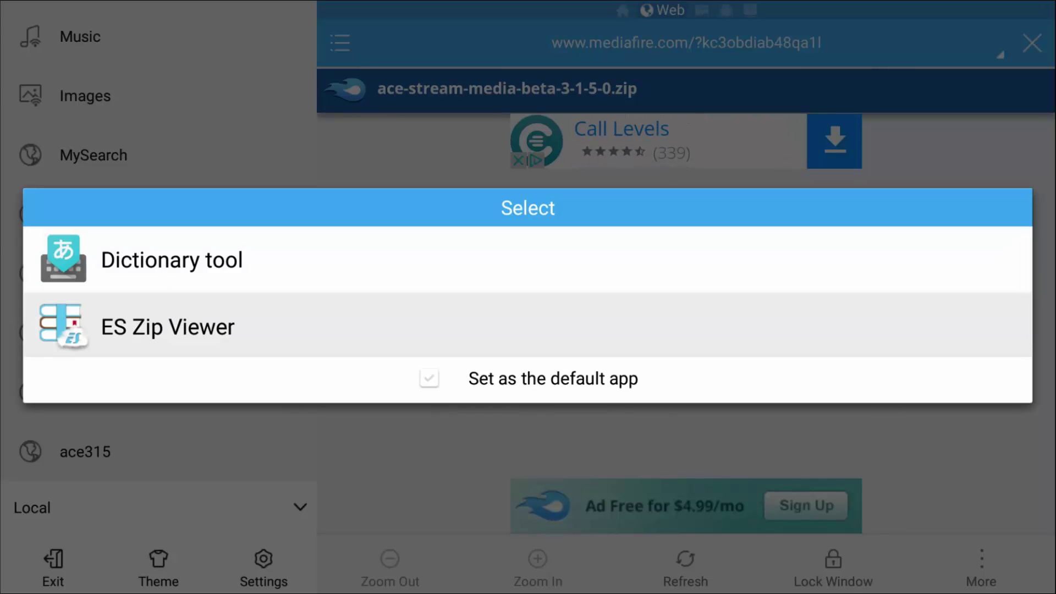
key(Return)
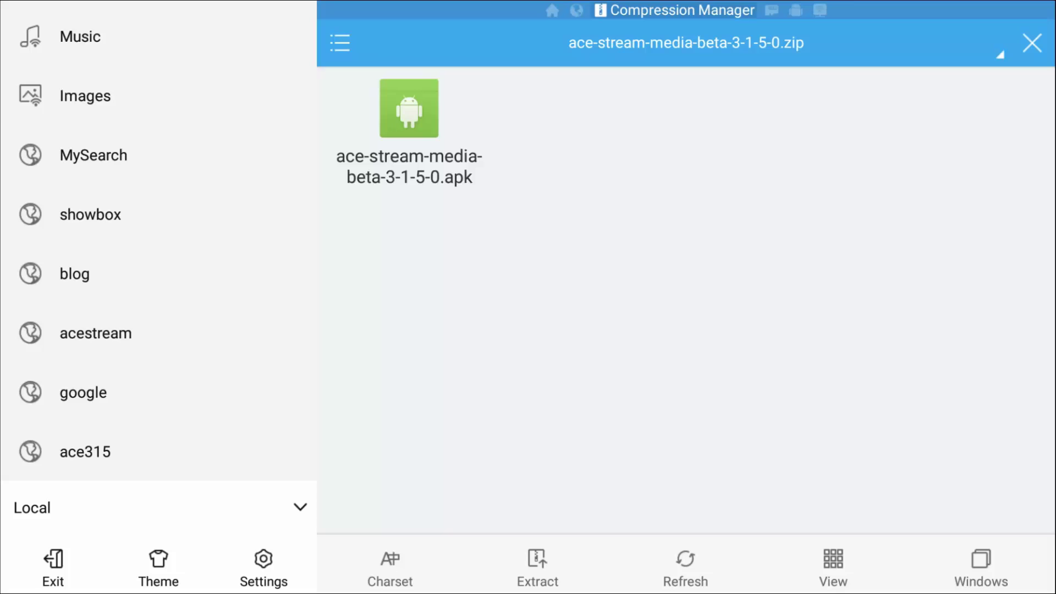
Select ace-stream-media-beta-3-1-5-0.apk in the archive and launch its installation.
key(Left)
key(Up)
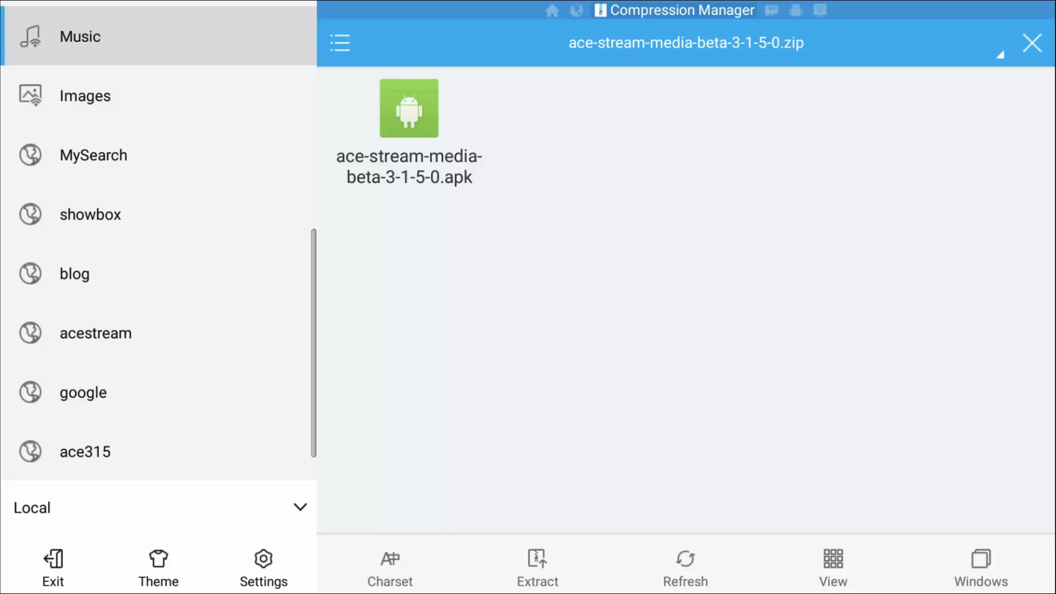
key(Down)
key(Down)
key(Right)
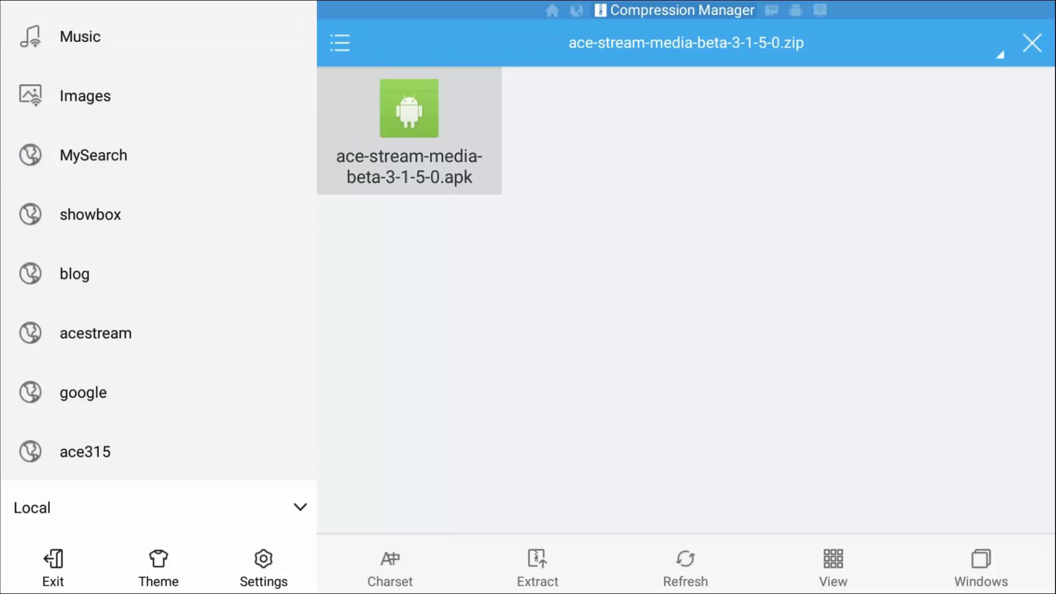
key(Return)
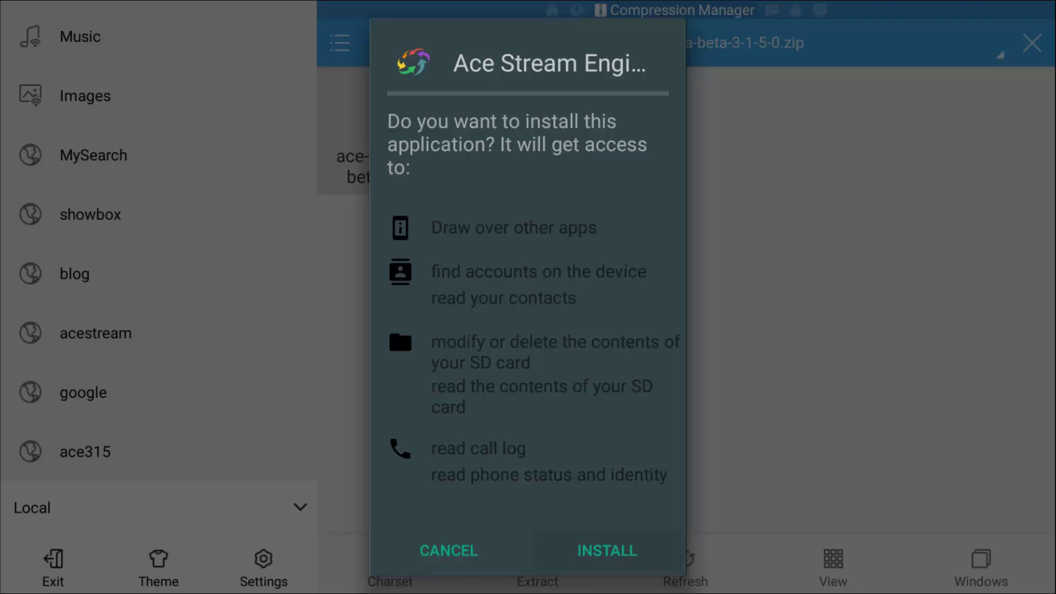
Install Ace Stream Engine and return to the Android TV home screen.
key(Return)
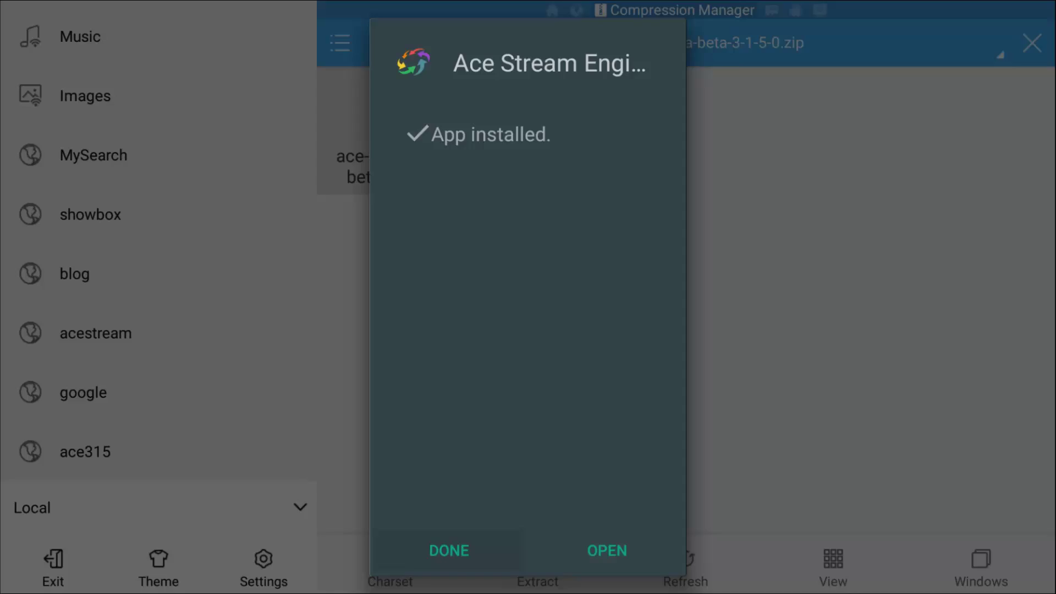
key(Return)
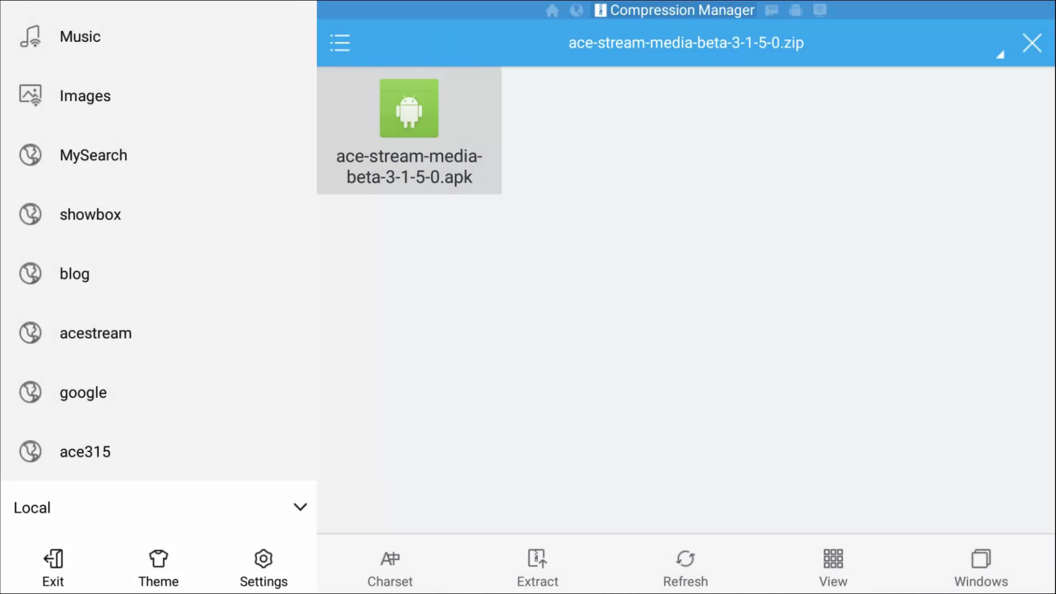
key(Escape)
key(Escape)
key(Escape)
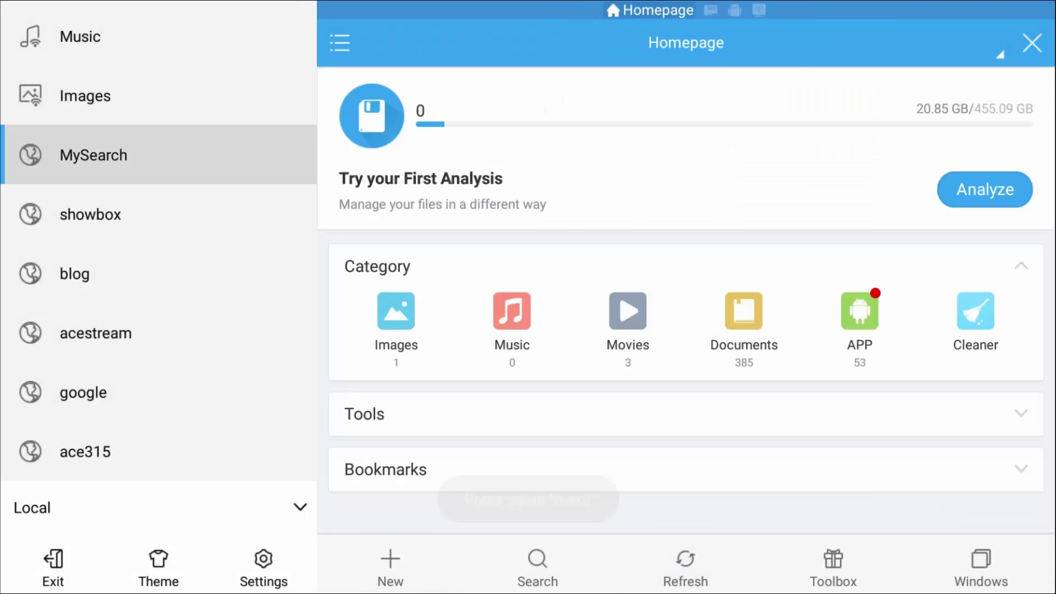
key(Escape)
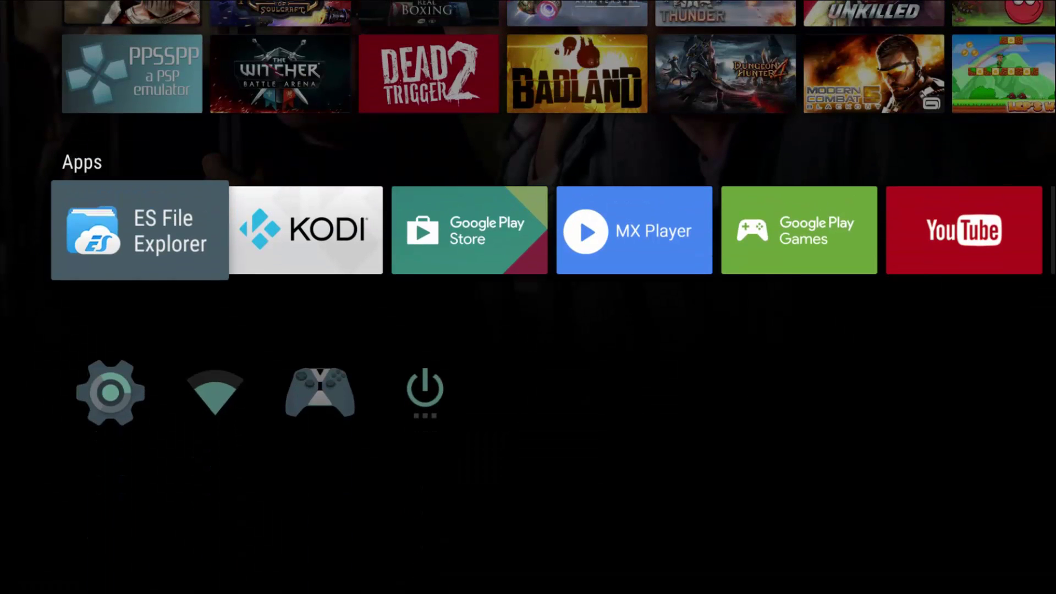
Launch Ace Stream Engine from the downloaded apps in the device's Apps settings.
key(Down)
key(Return)
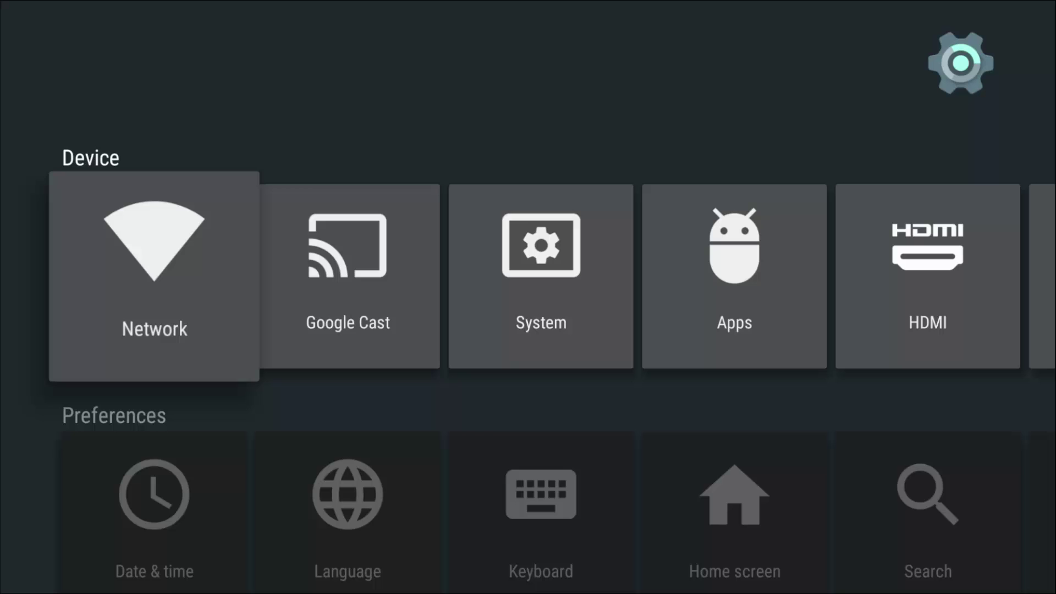
key(Right)
key(Right)
key(Right)
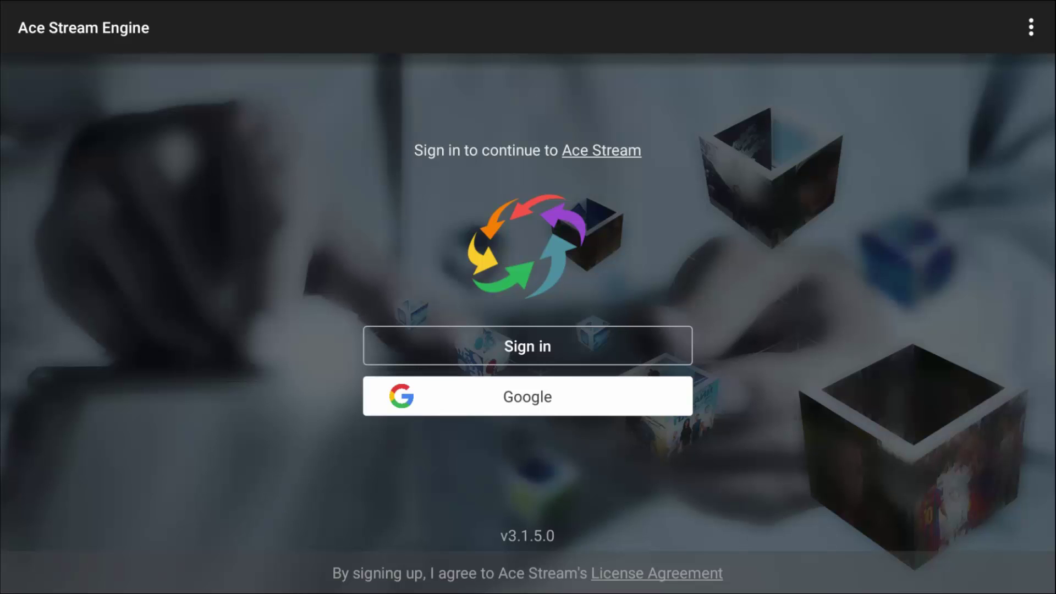
Leave Ace Stream Engine and the device settings, and launch Kodi from the home screen.
key(Escape)
key(Escape)
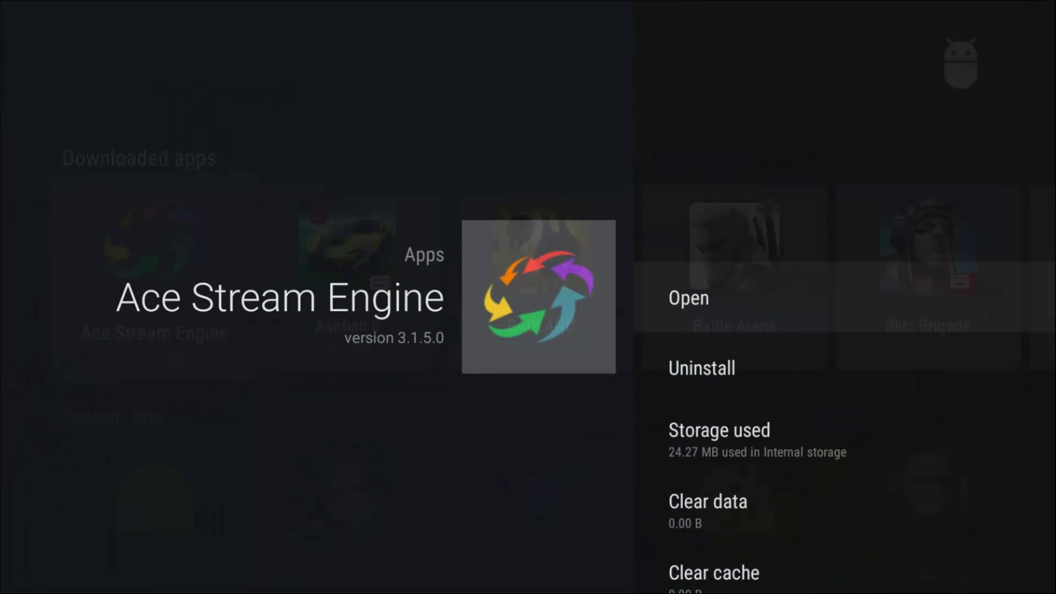
key(Escape)
key(Escape)
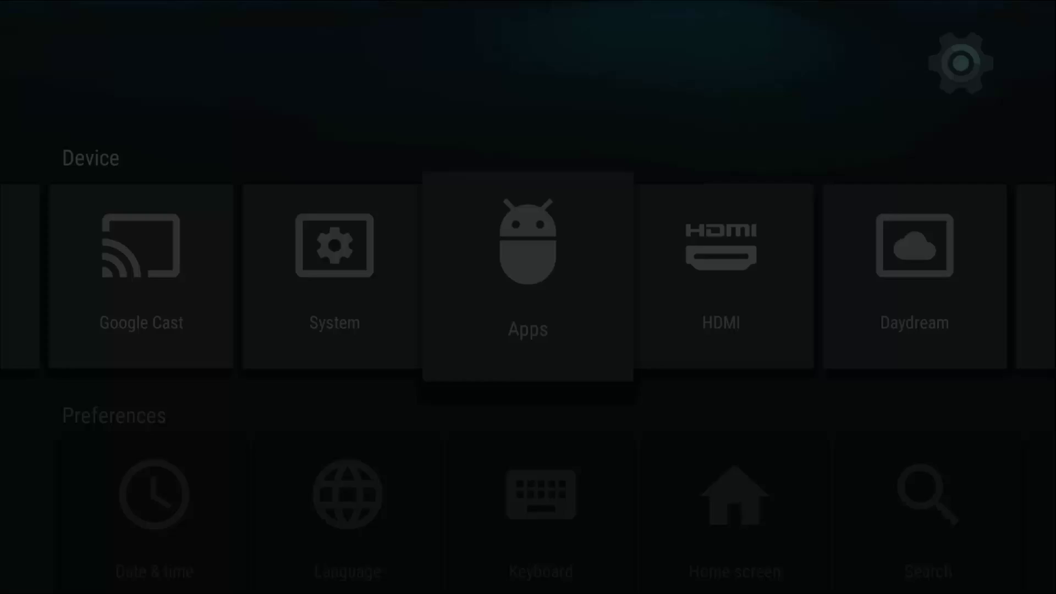
key(Up)
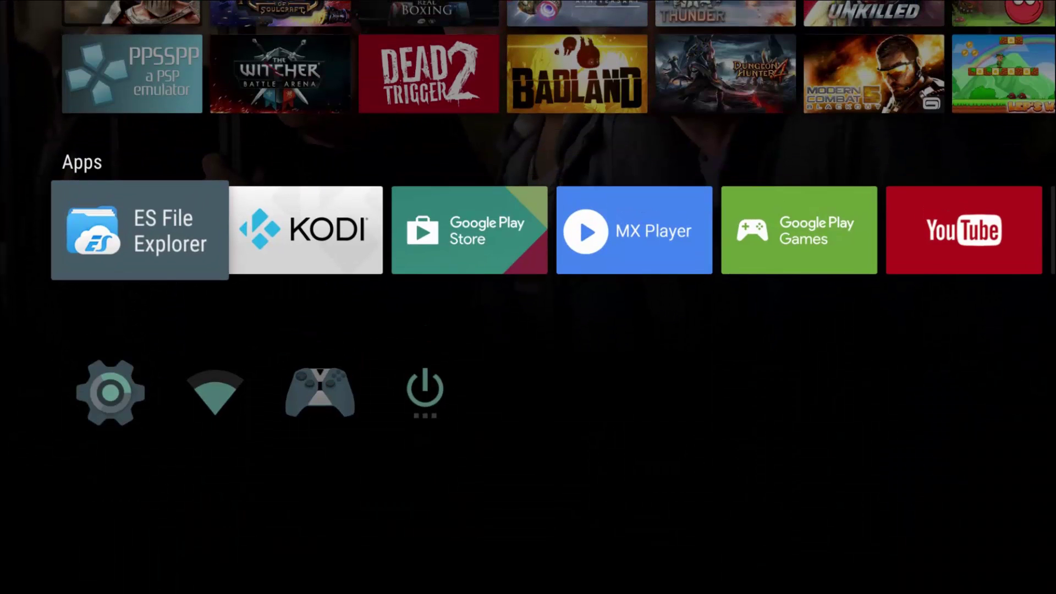
key(Right)
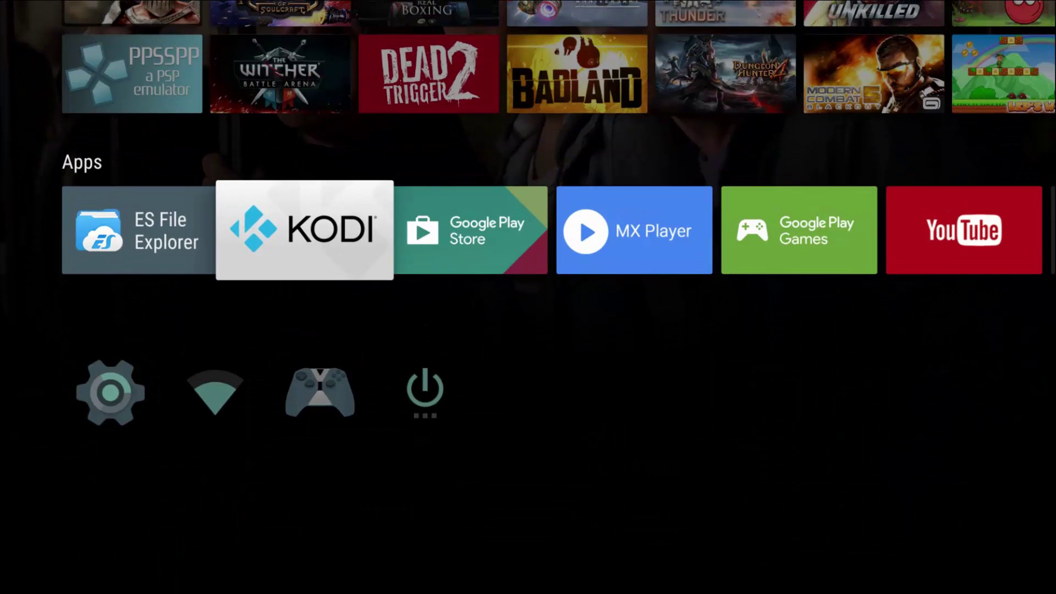
key(Return)
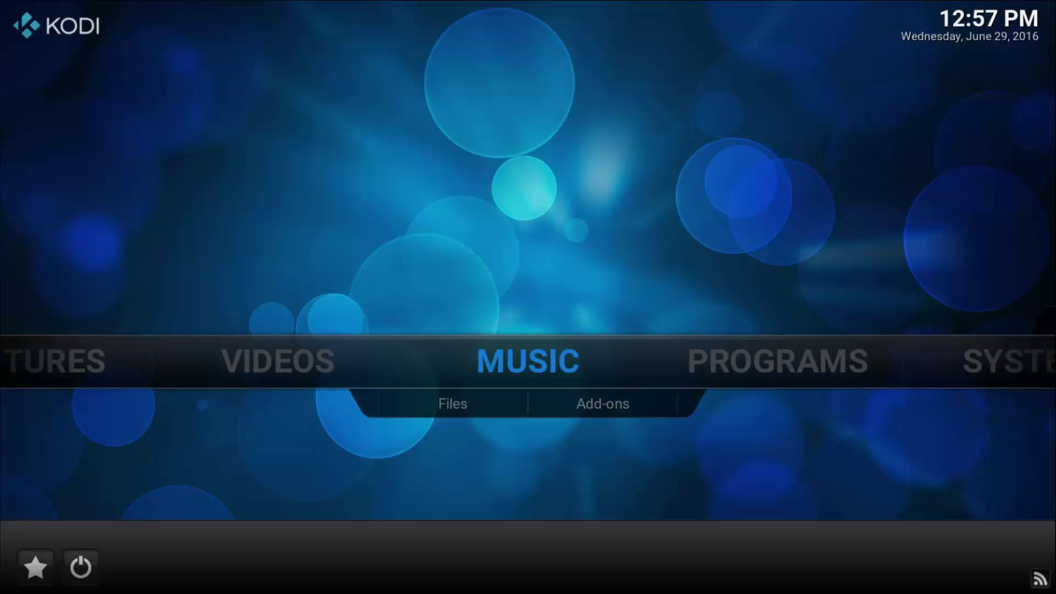
Open Kodi's File manager from the System section.
key(Right)
key(Right)
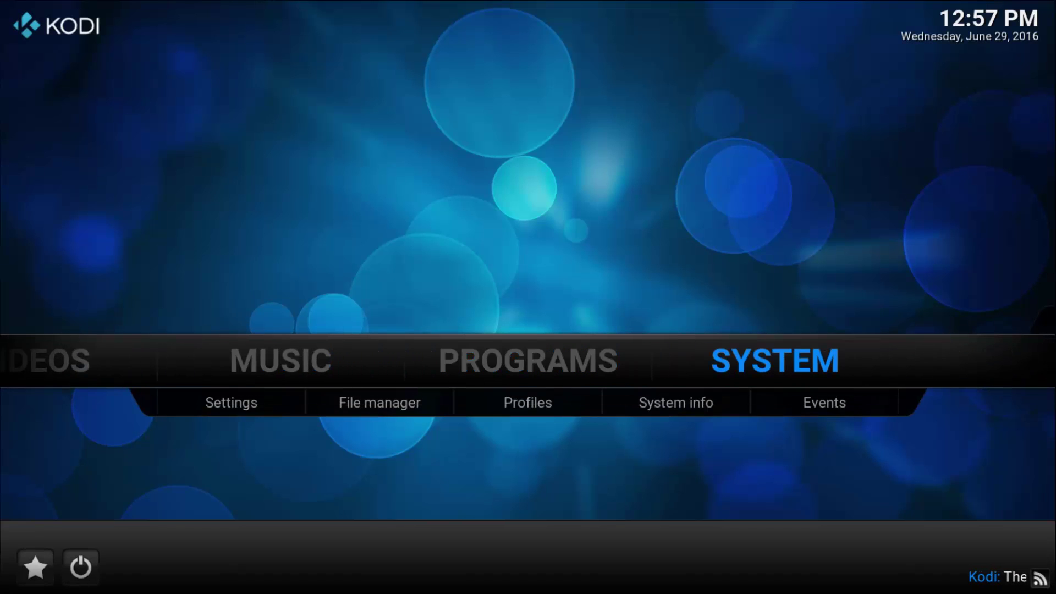
key(Down)
key(Right)
key(Return)
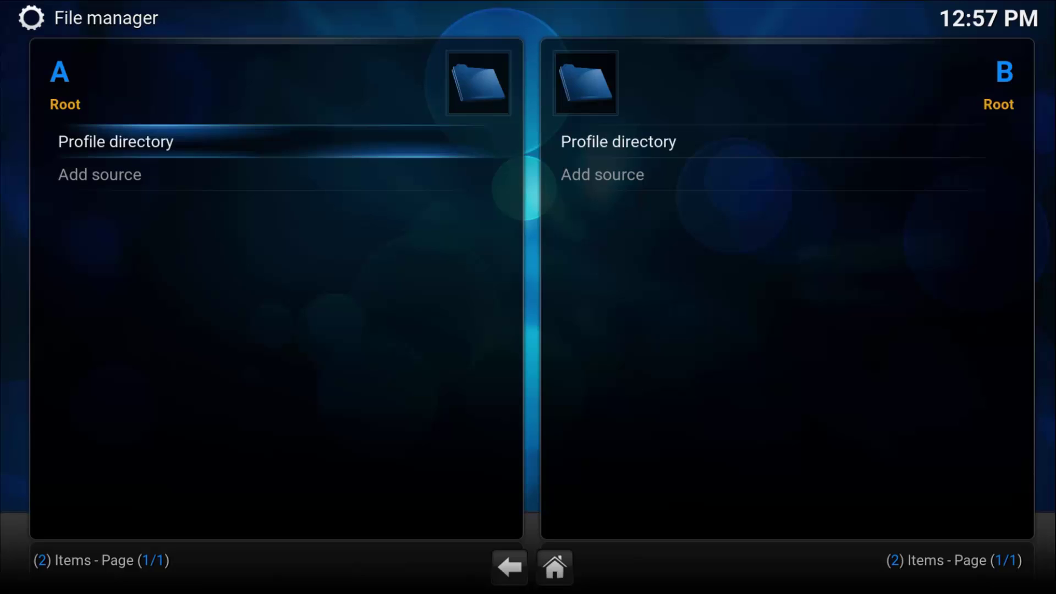
key(Down)
key(Return)
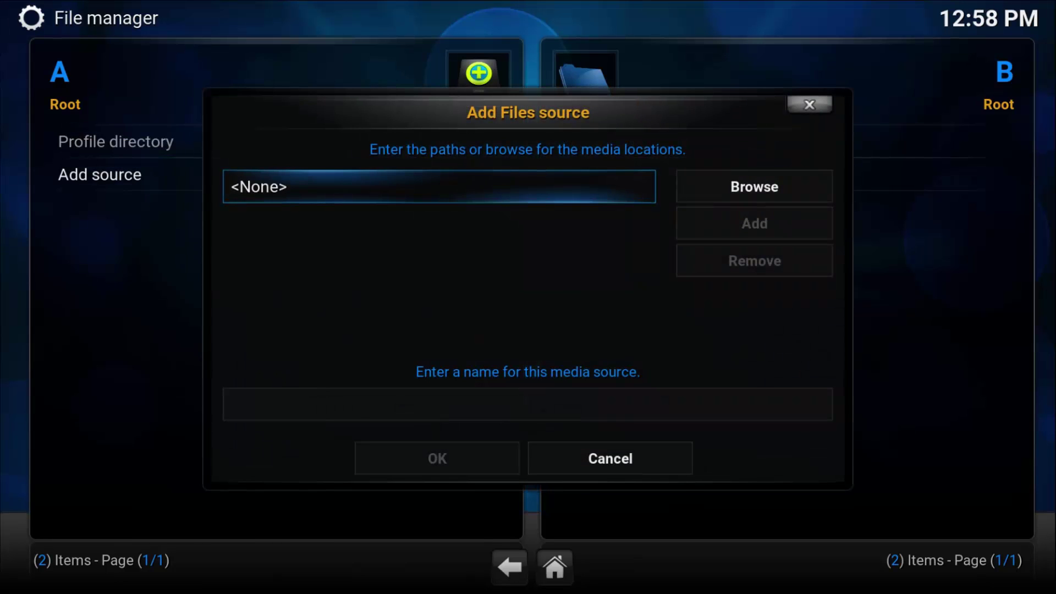
key(Return)
key(Up)
key(Up)
key(Right)
key(Right)
key(Right)
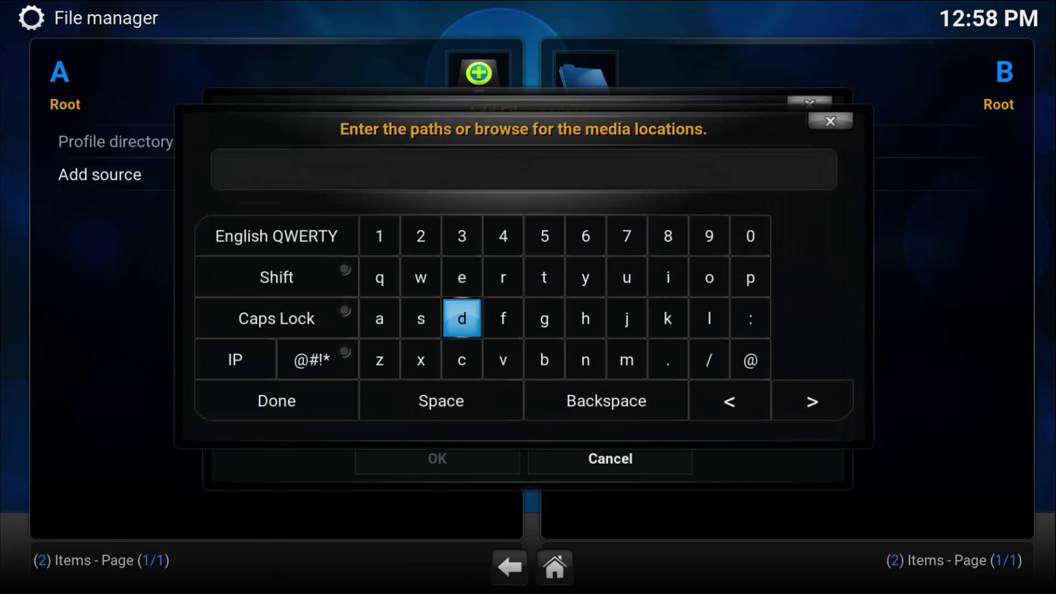
key(Right)
key(Right)
key(Right)
key(Return)
key(Up)
key(Left)
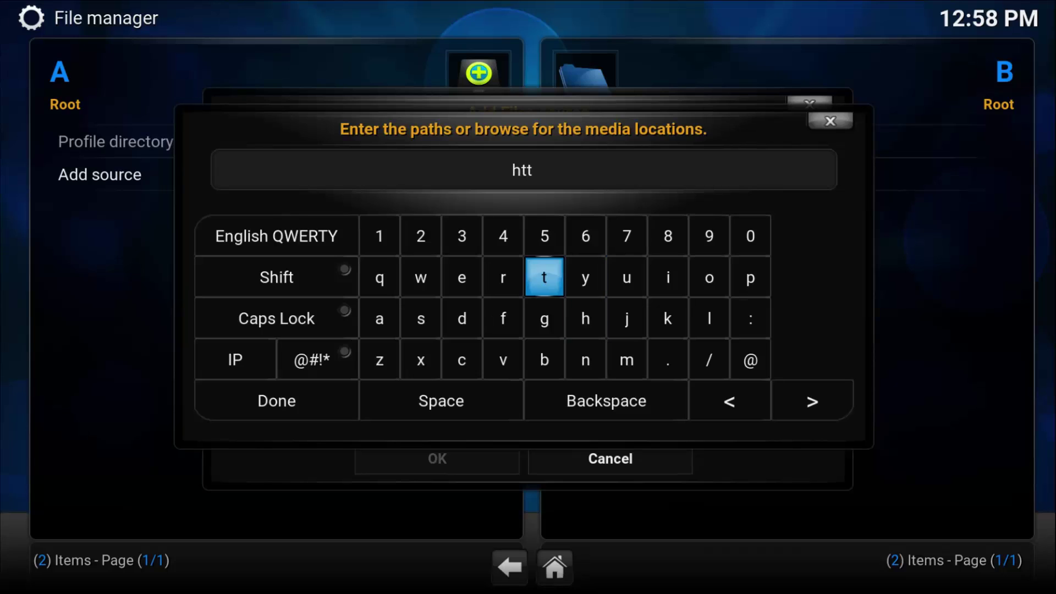
key(Right)
key(Right)
key(Right)
key(Right)
key(Right)
key(Return)
key(Down)
key(Return)
key(Down)
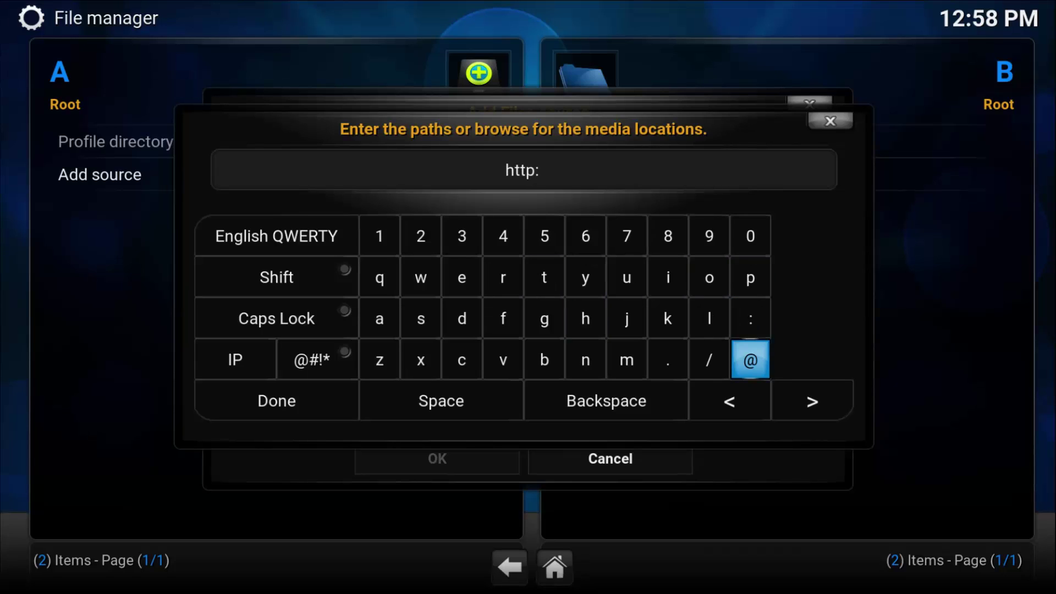
key(Left)
key(Return)
key(Up)
key(Left)
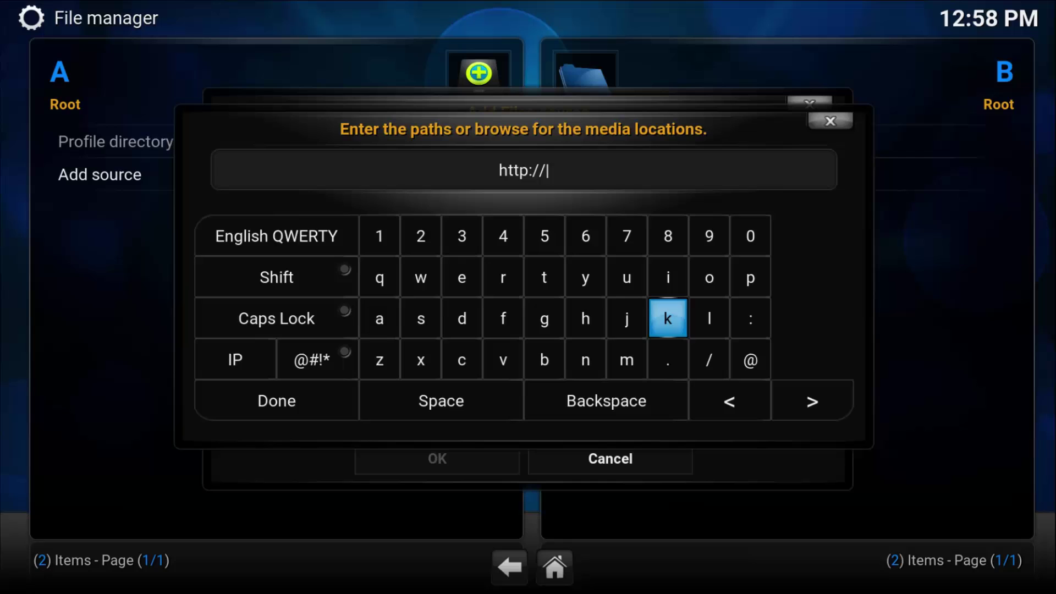
key(Left)
key(Left)
key(Left)
key(Left)
key(Return)
key(Right)
key(Right)
key(Right)
key(Up)
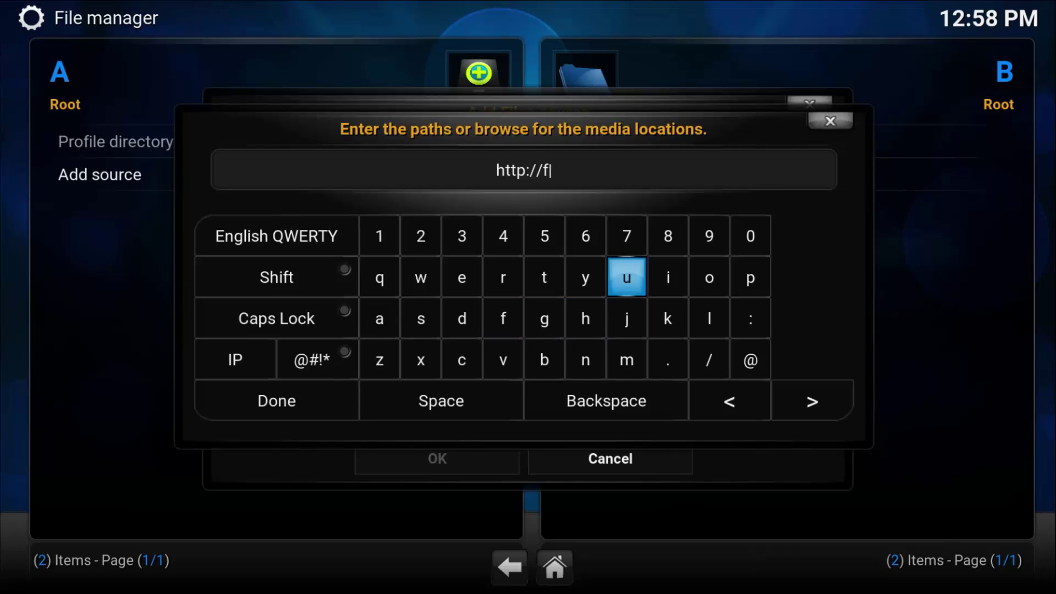
key(Return)
key(Down)
key(Left)
key(Left)
key(Left)
key(Left)
key(Left)
key(Return)
key(Right)
key(Right)
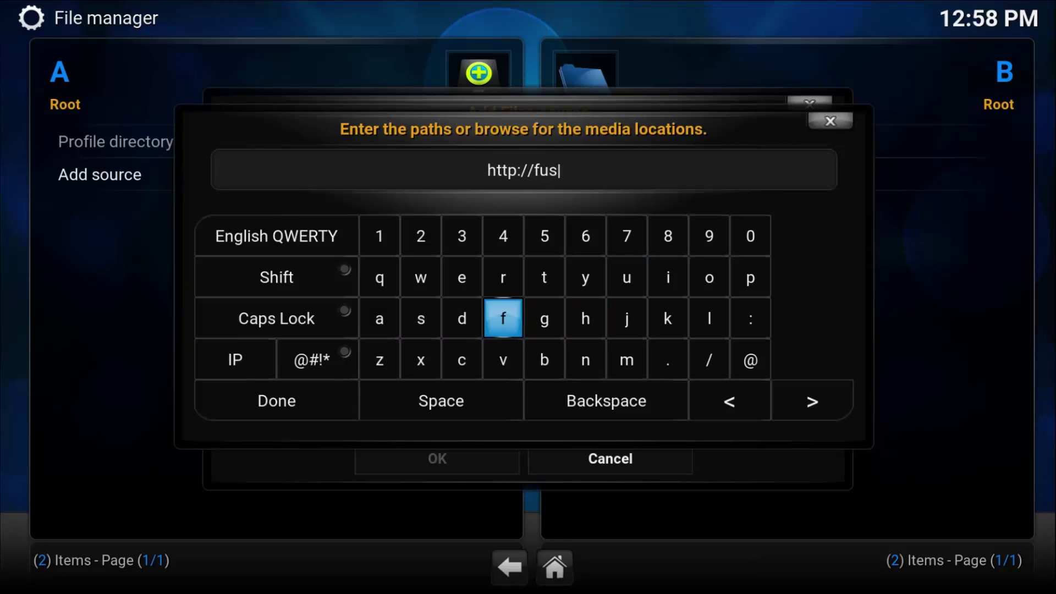
key(Right)
key(Right)
key(Right)
key(Right)
key(Up)
key(Return)
key(Right)
key(Return)
key(Down)
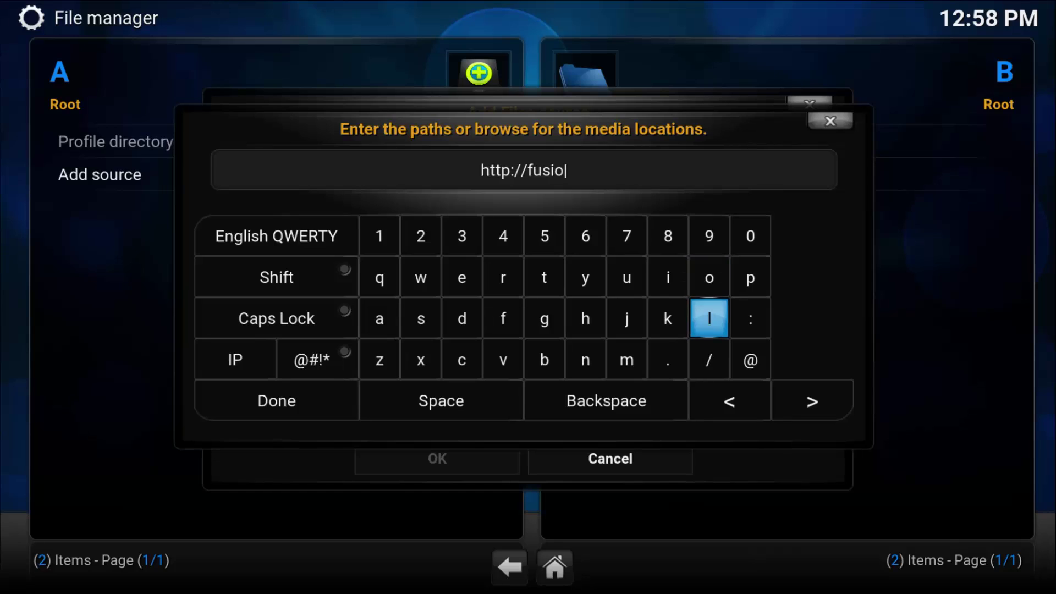
key(Down)
key(Left)
key(Left)
key(Left)
key(Return)
key(Right)
key(Right)
key(Return)
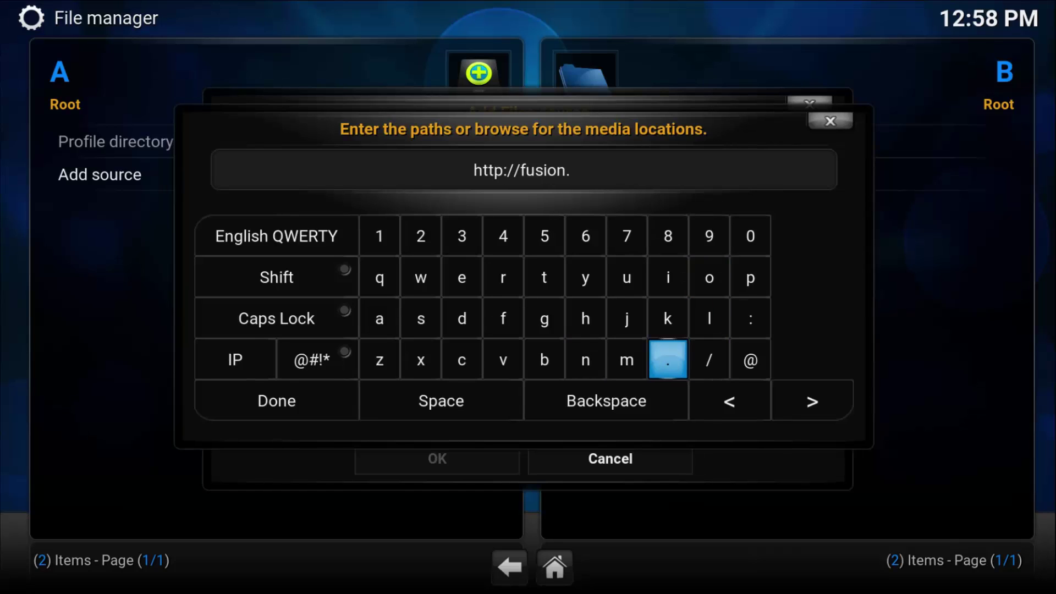
key(Left)
key(Left)
key(Left)
key(Left)
key(Up)
key(Up)
key(Right)
key(Right)
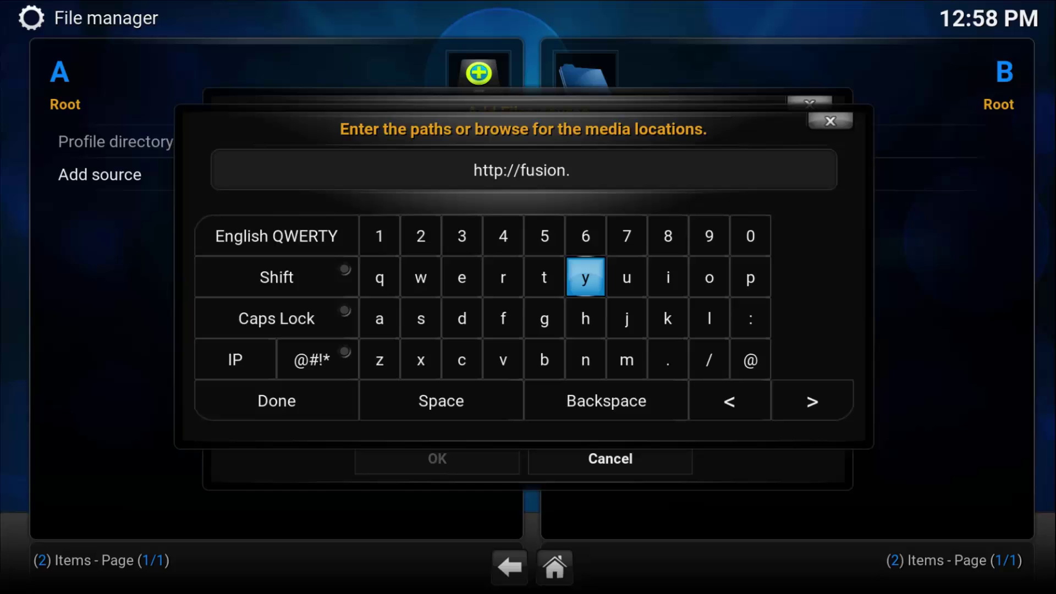
key(Left)
key(Return)
key(Down)
key(Down)
key(Left)
key(Return)
key(Up)
key(Left)
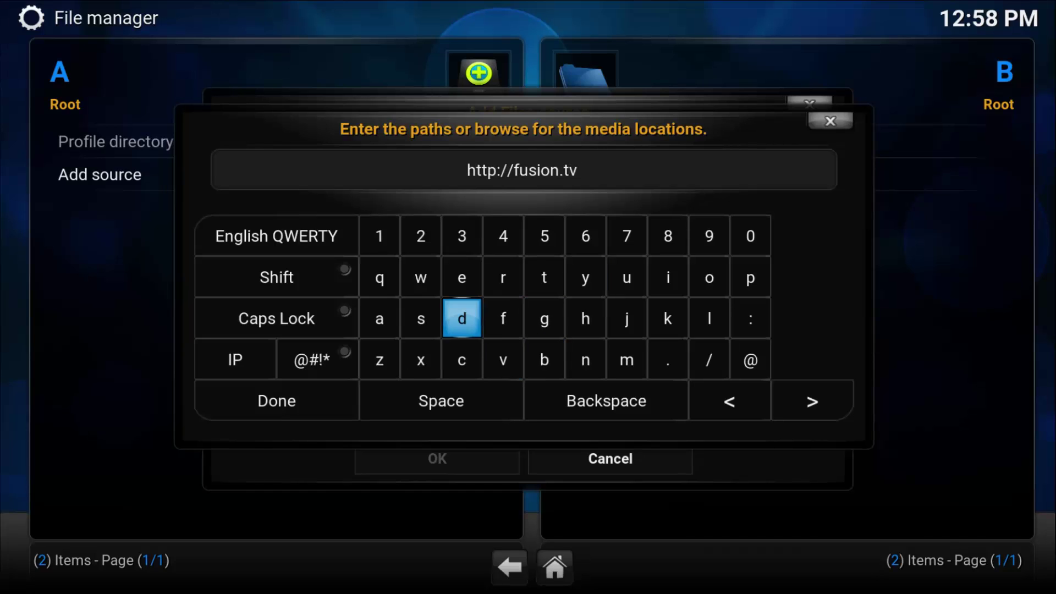
key(Left)
key(Left)
key(Return)
key(Right)
key(Right)
key(Return)
key(Return)
key(Right)
key(Right)
key(Right)
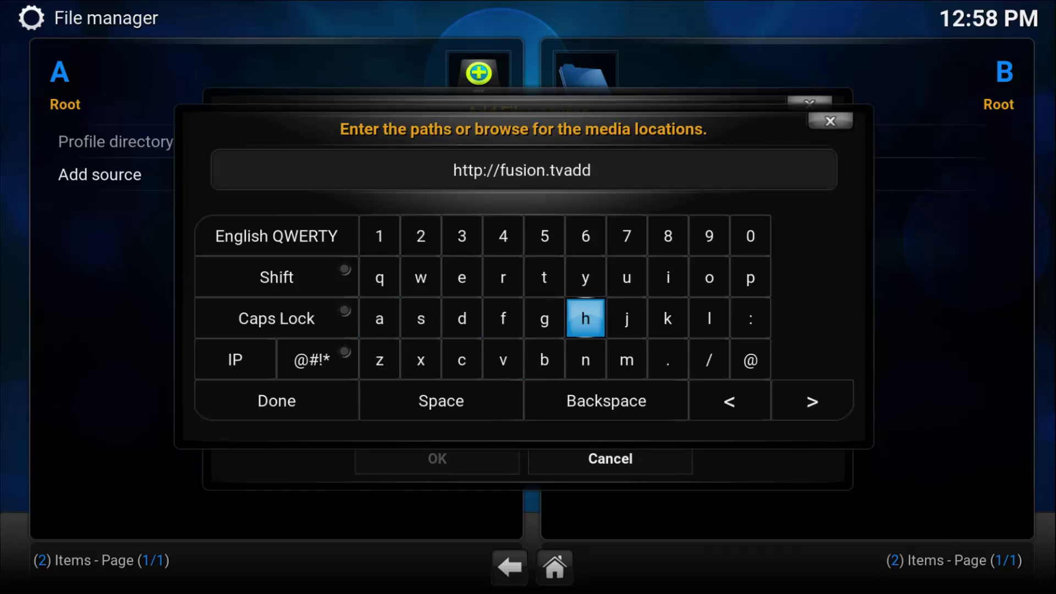
key(Right)
key(Right)
key(Right)
key(Up)
key(Return)
key(Down)
key(Down)
key(Left)
key(Left)
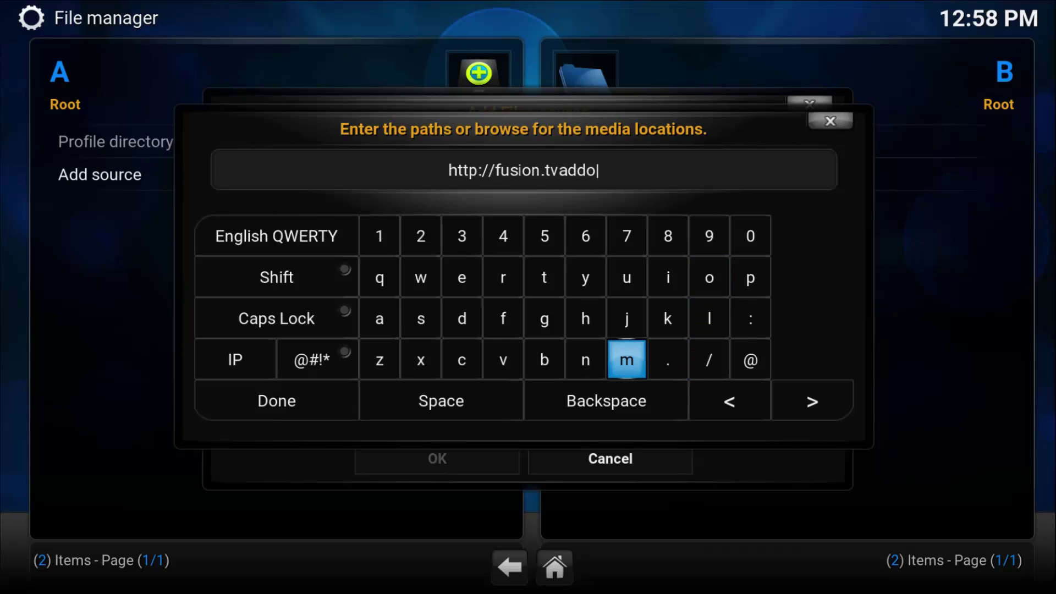
key(Left)
key(Return)
key(Left)
key(Left)
key(Left)
key(Up)
key(Return)
key(Down)
key(Right)
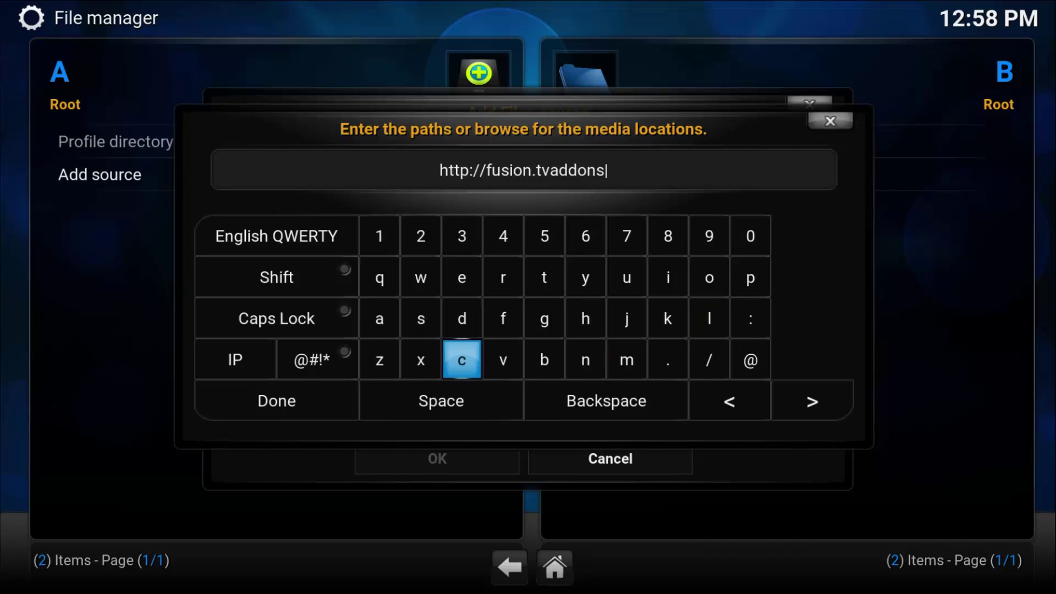
key(Down)
key(Right)
key(Up)
key(Right)
key(Right)
key(Return)
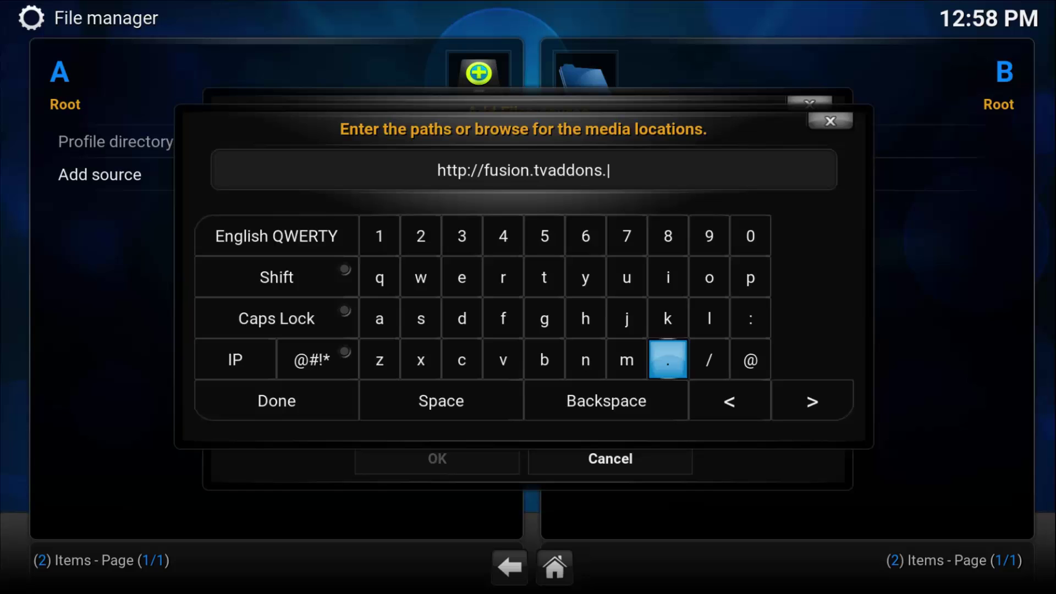
key(Up)
key(Left)
key(Left)
key(Left)
key(Left)
key(Left)
key(Left)
key(Left)
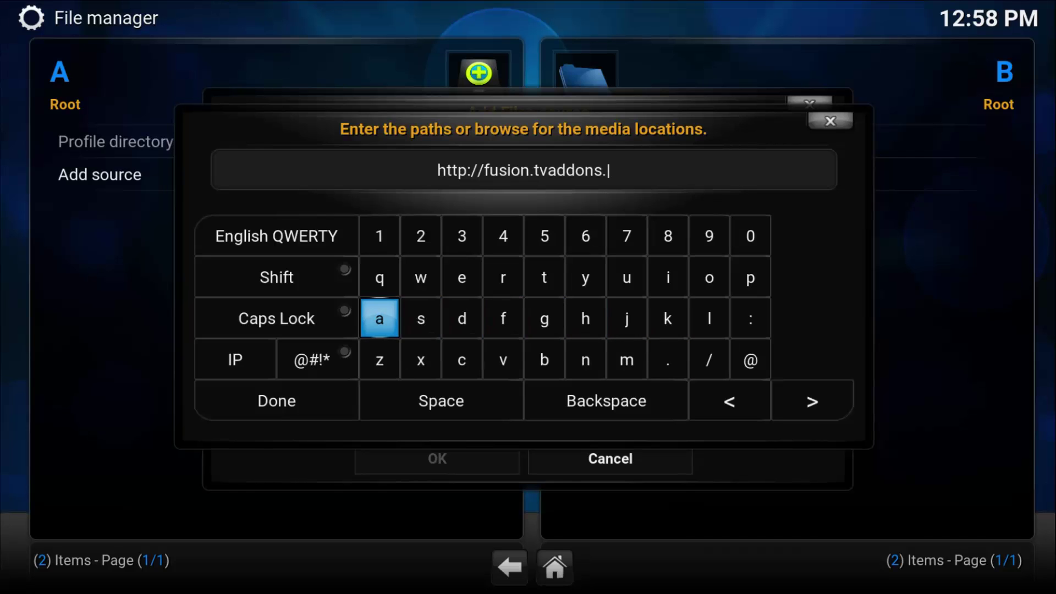
key(Return)
key(Right)
key(Right)
key(Right)
key(Right)
key(Right)
key(Return)
key(Down)
key(Down)
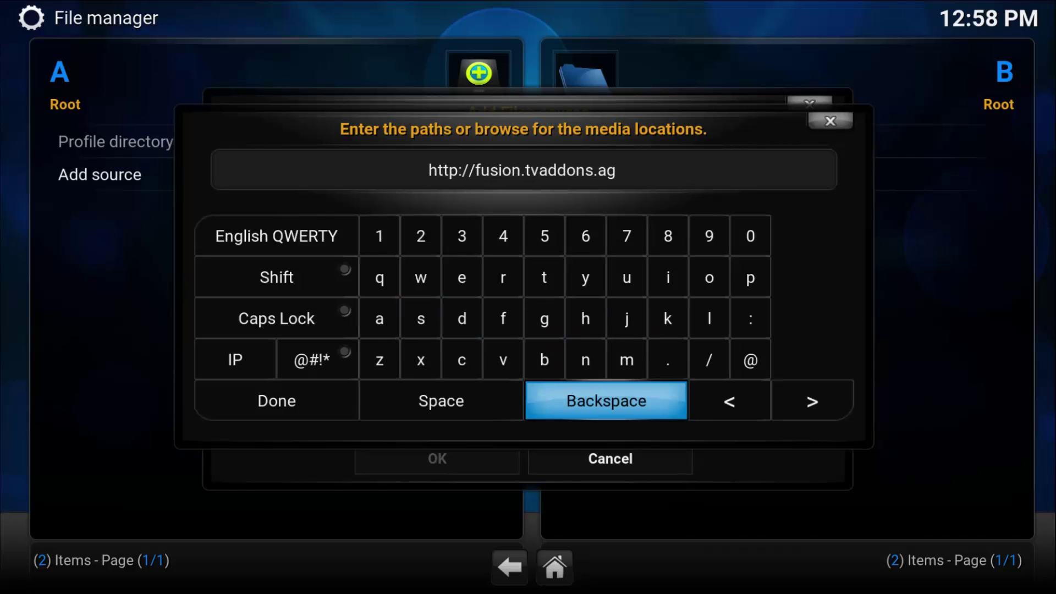
key(Left)
key(Left)
key(Return)
Accept the source path and start the media source name with a period.
key(Return)
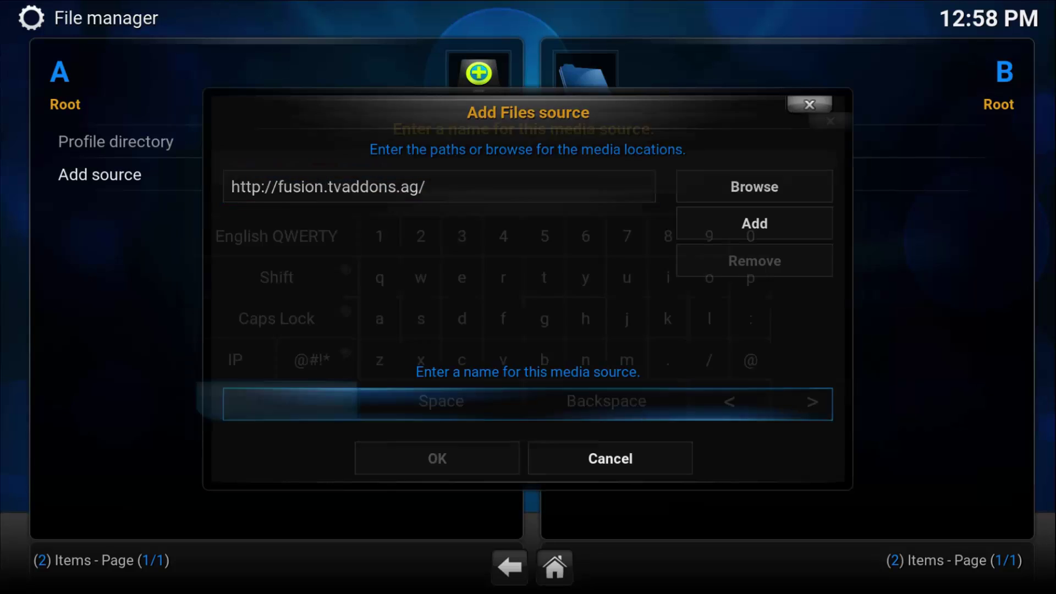
key(Right)
key(Up)
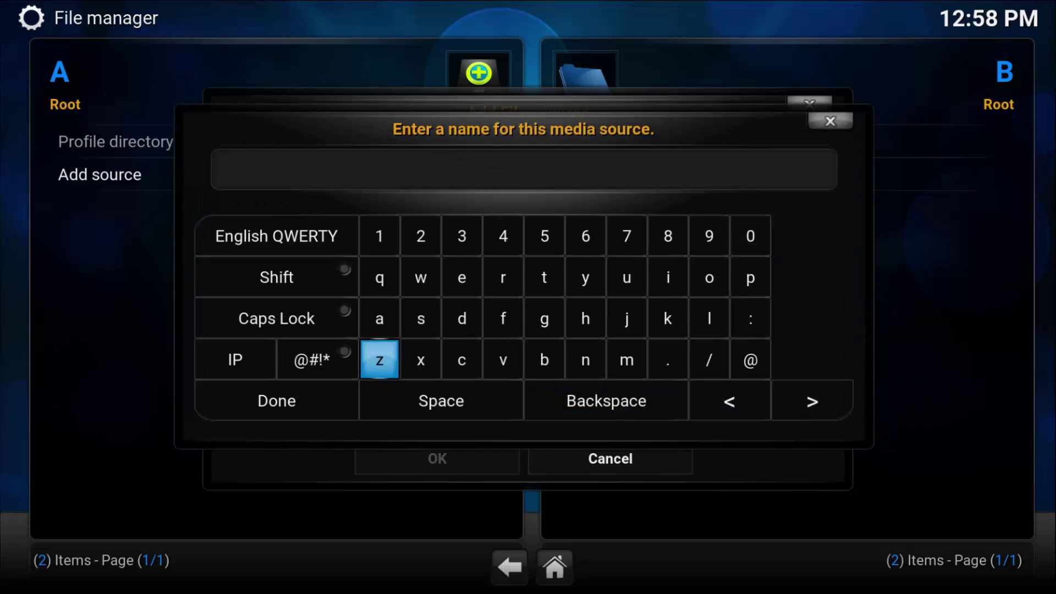
key(Left)
key(Left)
key(Left)
key(Left)
key(Return)
Append "fu" to the media source name so that it reads .fu.
key(Up)
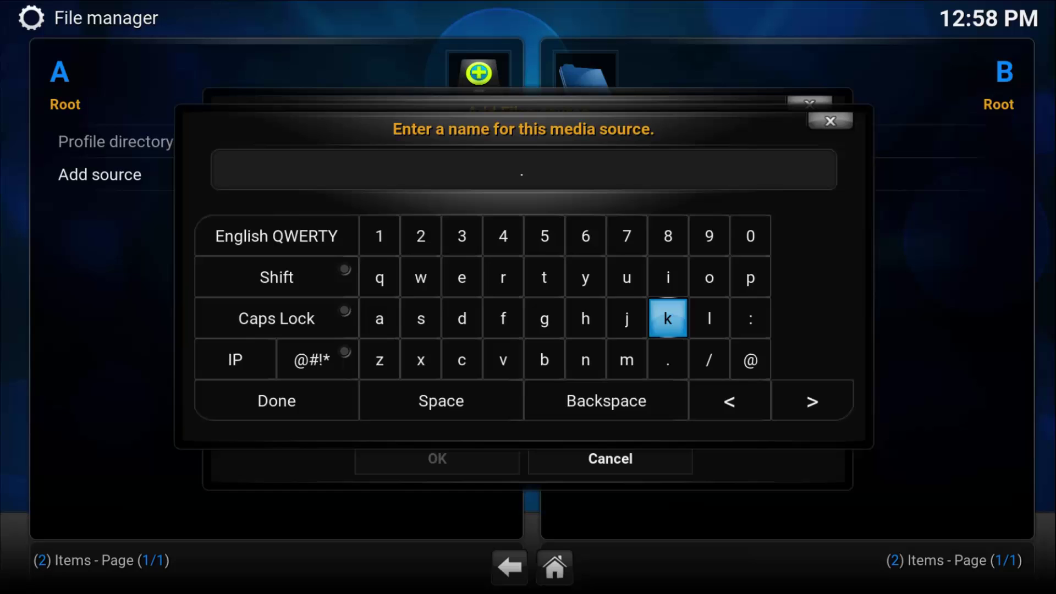
key(Left)
key(Left)
key(Left)
key(Left)
key(Return)
key(Right)
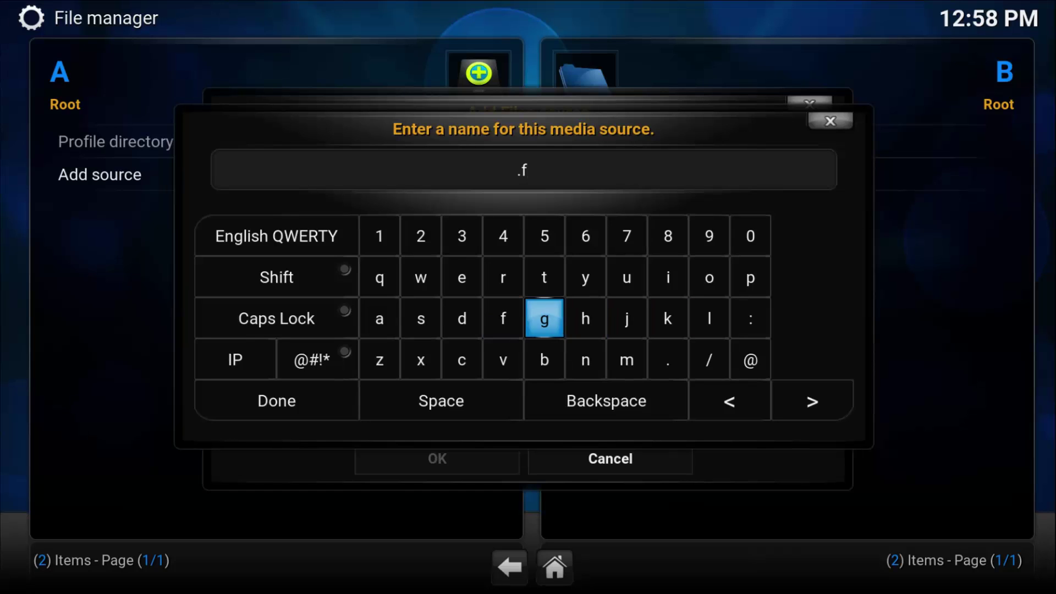
key(Right)
key(Right)
key(Up)
key(Return)
Append the letter "s" to the media source name, making it .fus.
key(Down)
key(Down)
key(Left)
key(Left)
key(Left)
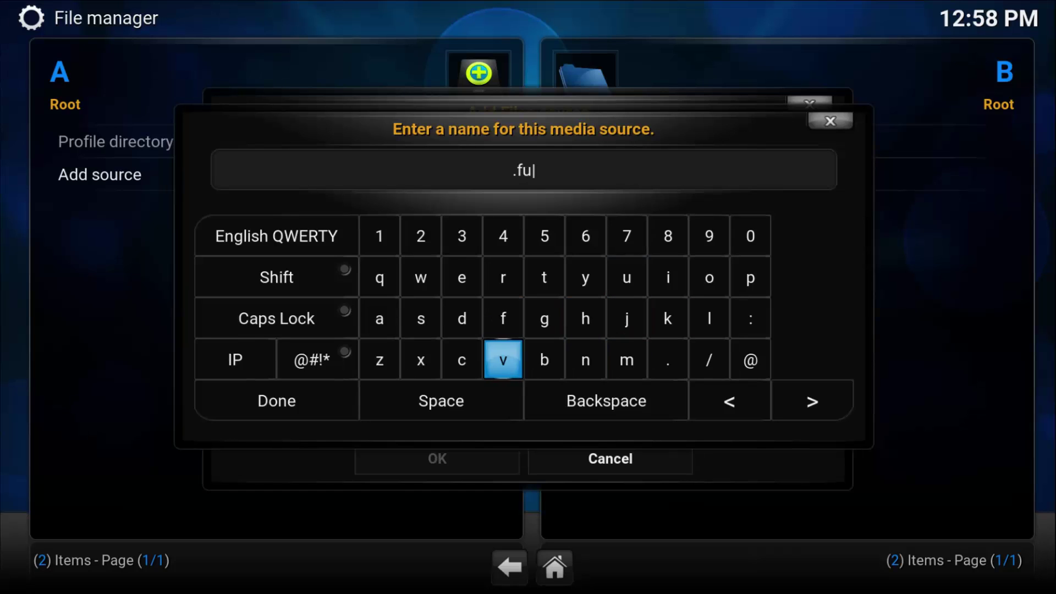
key(Left)
key(Left)
key(Up)
key(Return)
Append "io" to the media source name so that it reads .fusio.
key(Right)
key(Right)
key(Right)
key(Right)
key(Right)
key(Right)
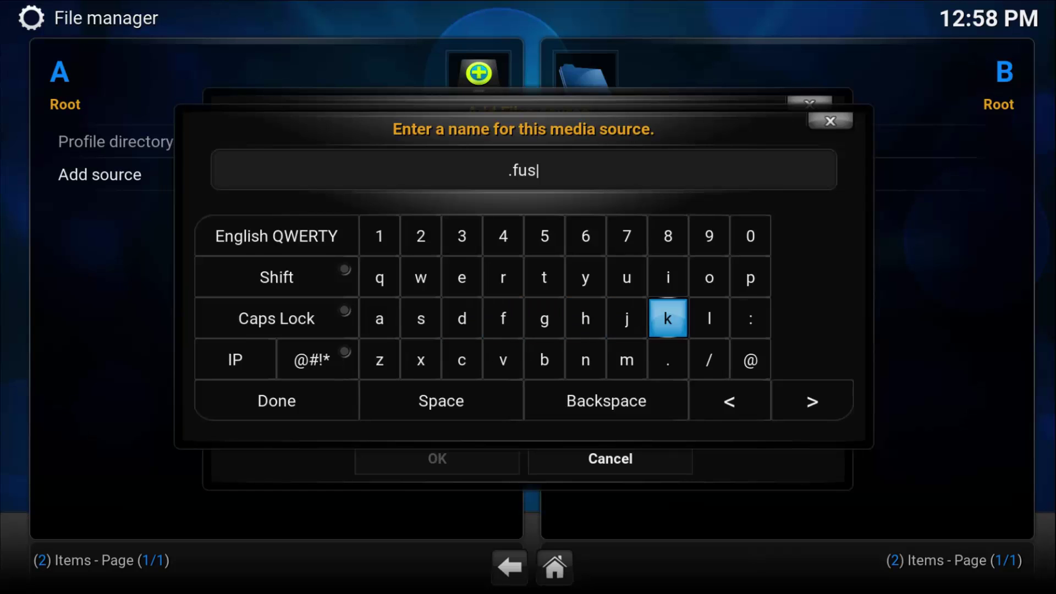
key(Up)
key(Return)
key(Right)
key(Return)
Complete the media source name as .fusion and save the new file source.
key(Down)
key(Down)
key(Left)
key(Left)
key(Left)
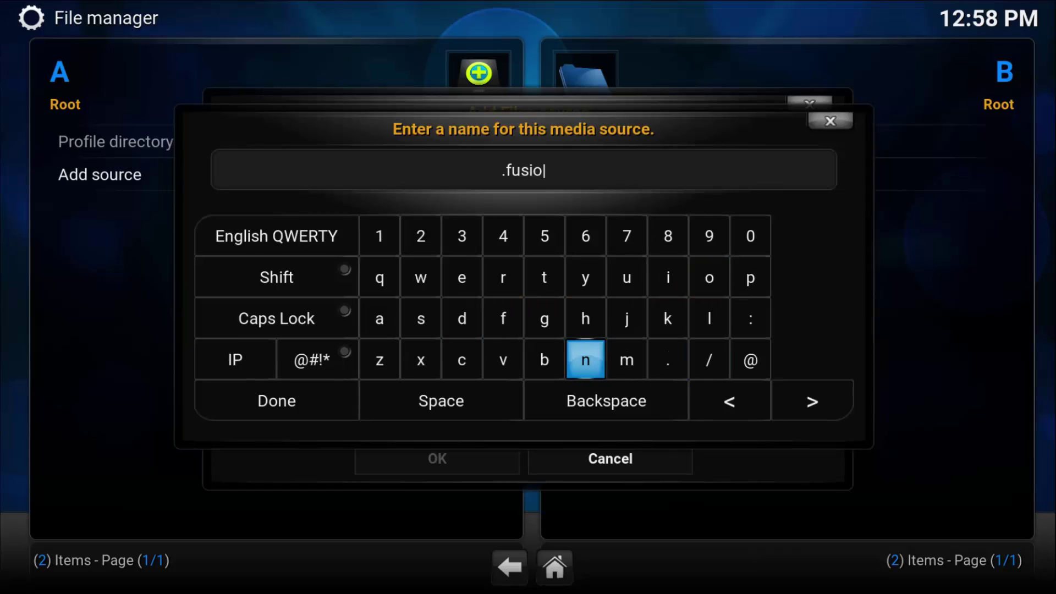
key(Return)
key(Down)
key(Left)
key(Left)
key(Return)
key(Down)
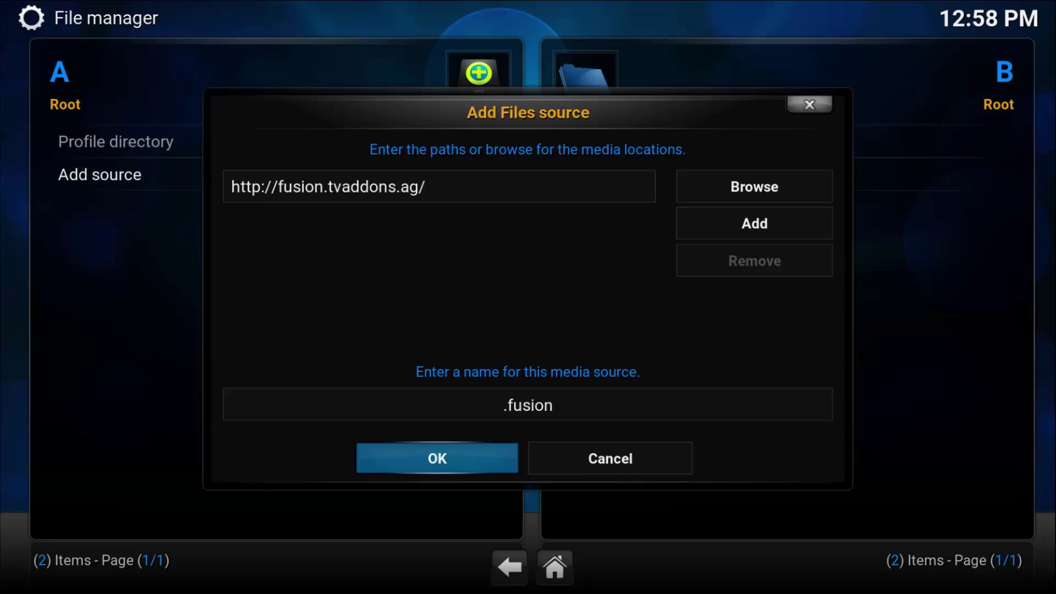
key(Return)
Leave the File manager and open the Add-ons section of the system settings.
key(Escape)
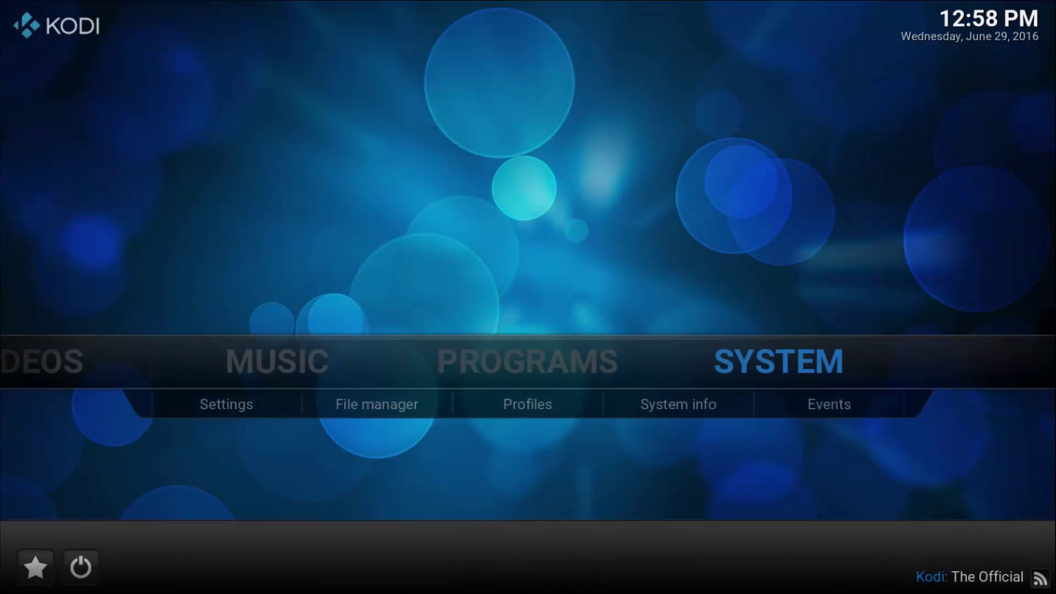
key(Return)
key(Down)
key(Down)
key(Down)
key(Down)
key(Down)
key(Down)
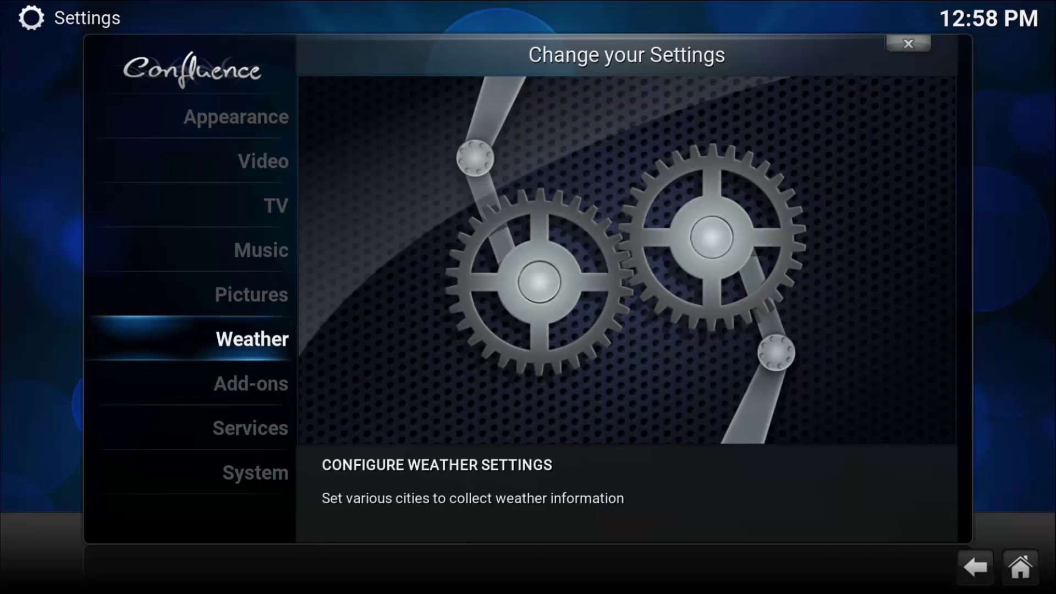
key(Return)
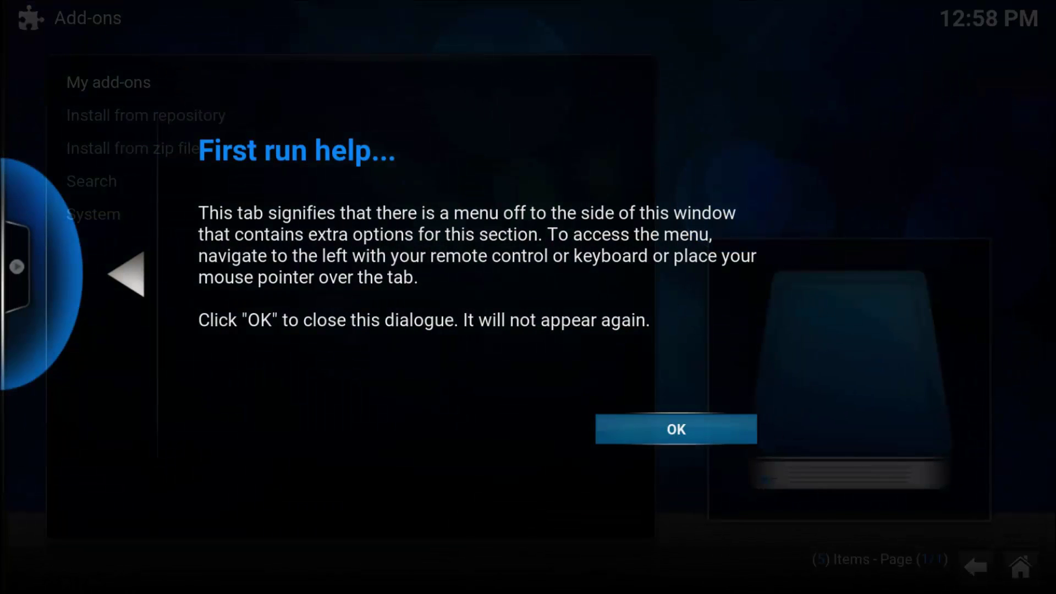
Dismiss the first run help and start installing an add-on from a zip file.
key(Return)
key(Down)
key(Down)
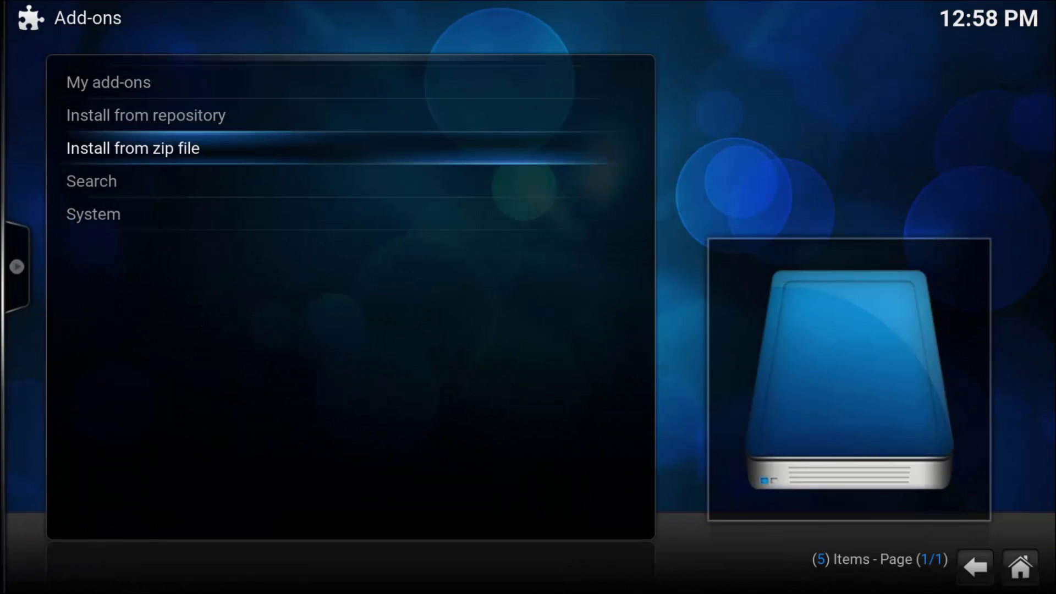
key(Return)
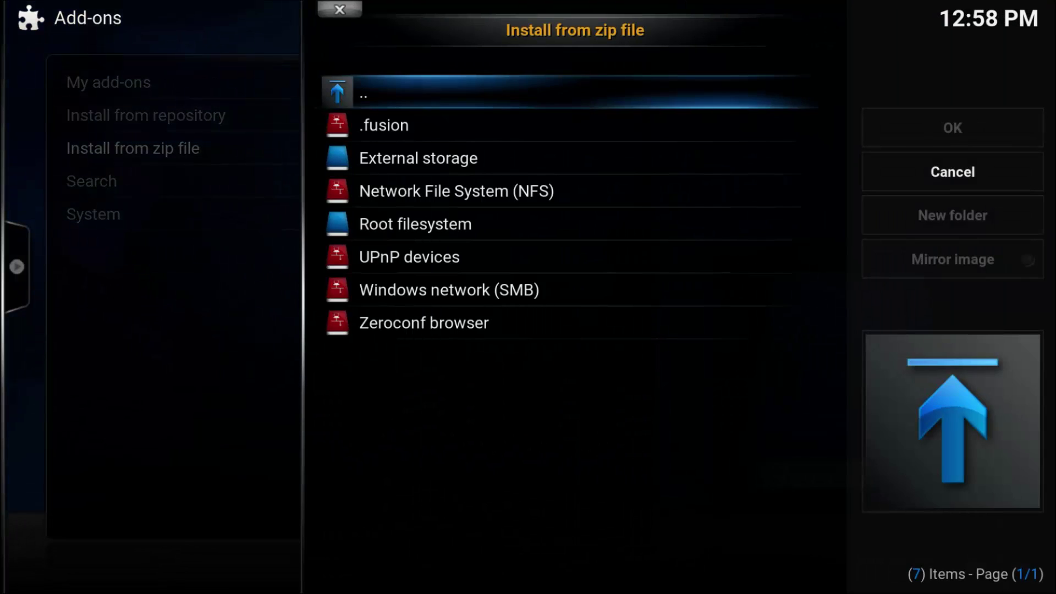
Install the Addon Installer zip from the start-here folder of the .fusion source.
key(Down)
key(Return)
key(Down)
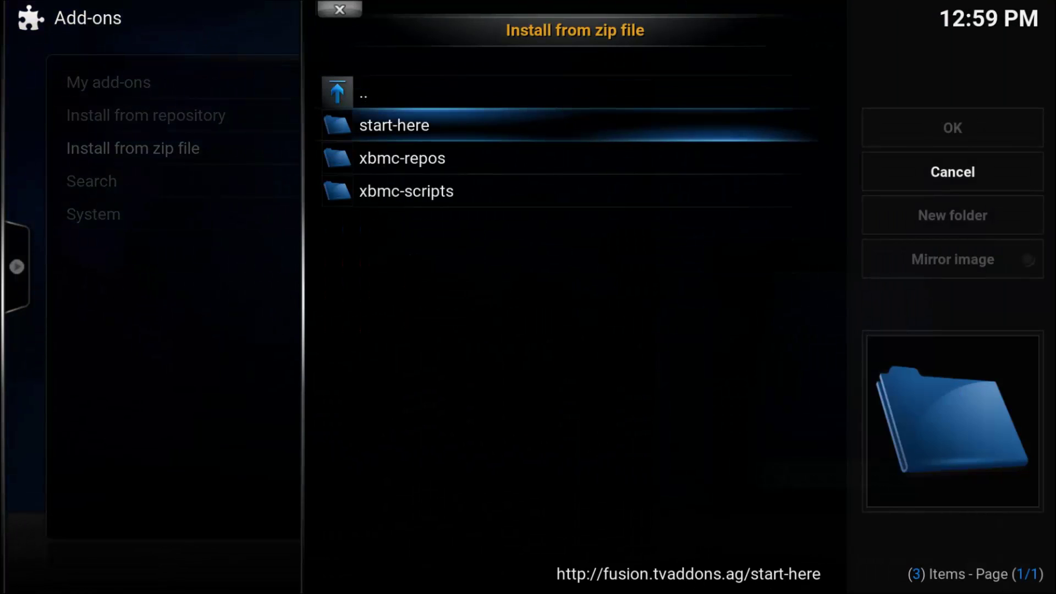
key(Return)
key(Down)
key(Return)
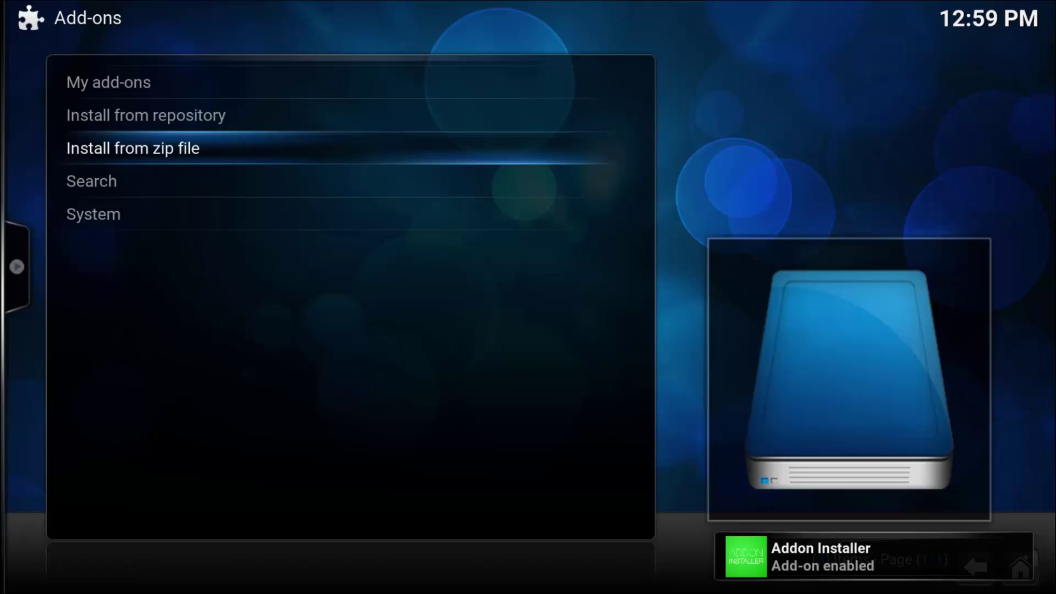
Return to the home screen and launch Addon Installer from the program add-ons.
key(BackSpace)
key(BackSpace)
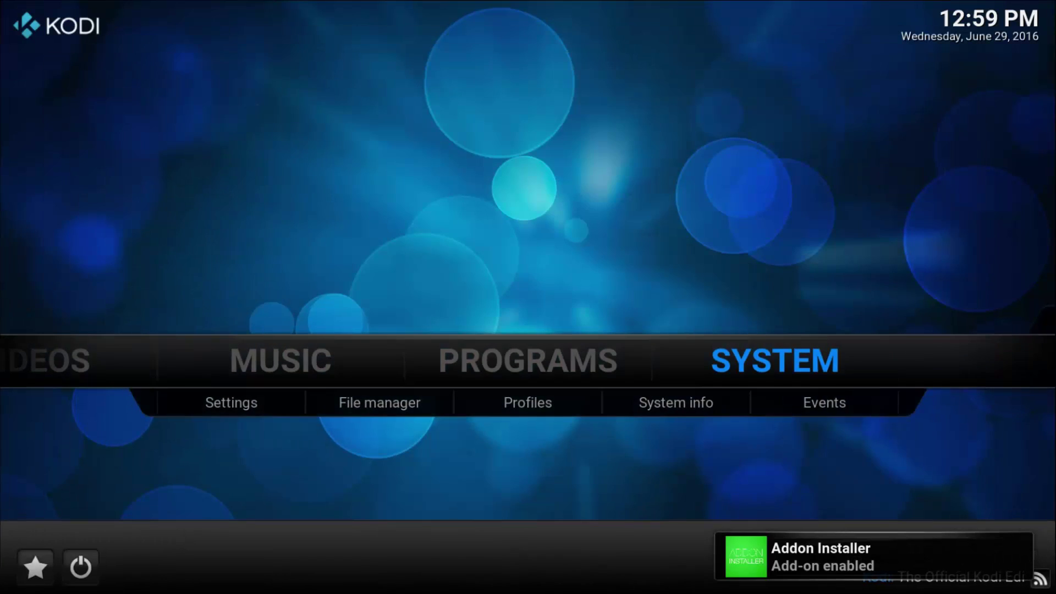
key(Left)
key(Return)
key(Down)
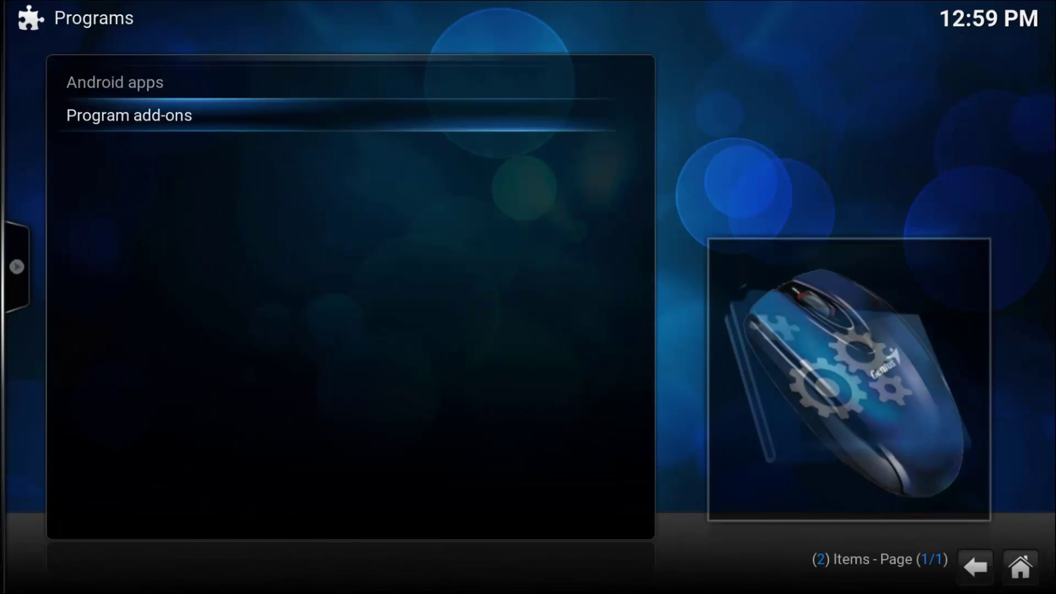
key(Return)
key(Down)
key(Return)
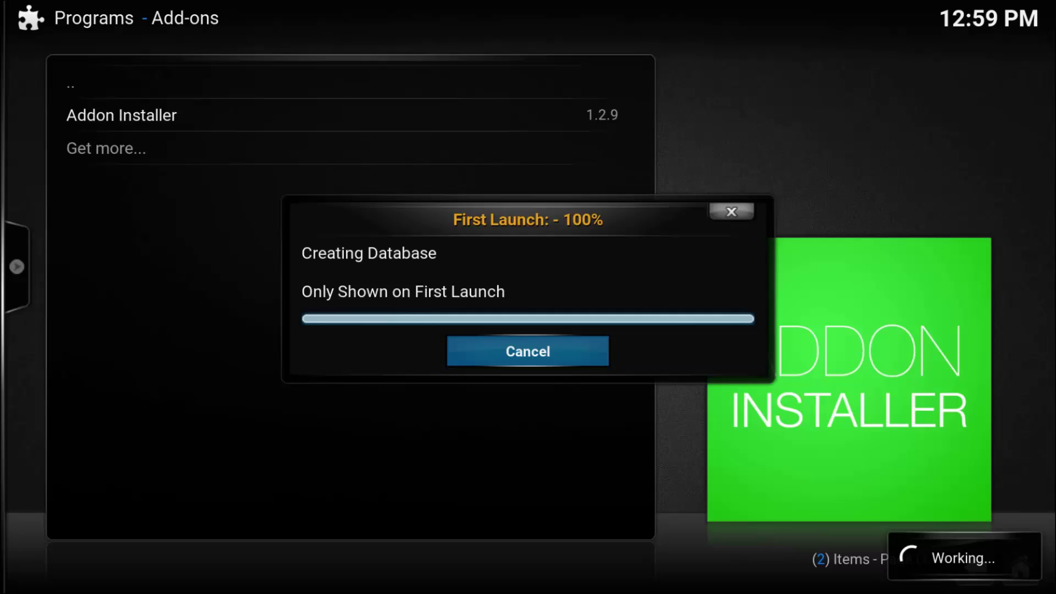
Open Addon Installer's search by addon or author and enter "pl" as the start of the term.
key(Right)
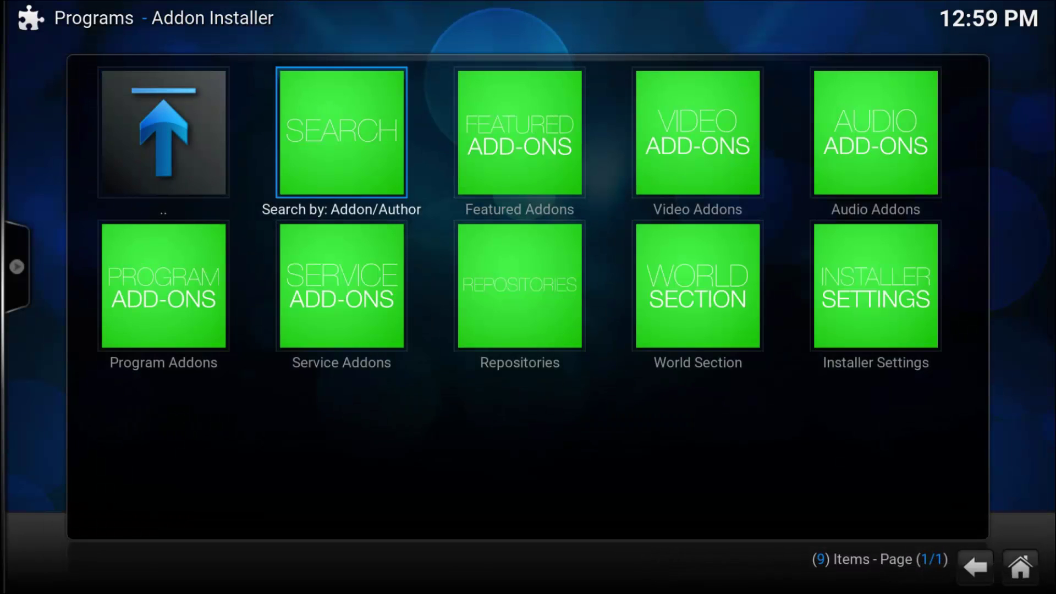
key(Return)
key(Up)
key(Right)
key(Up)
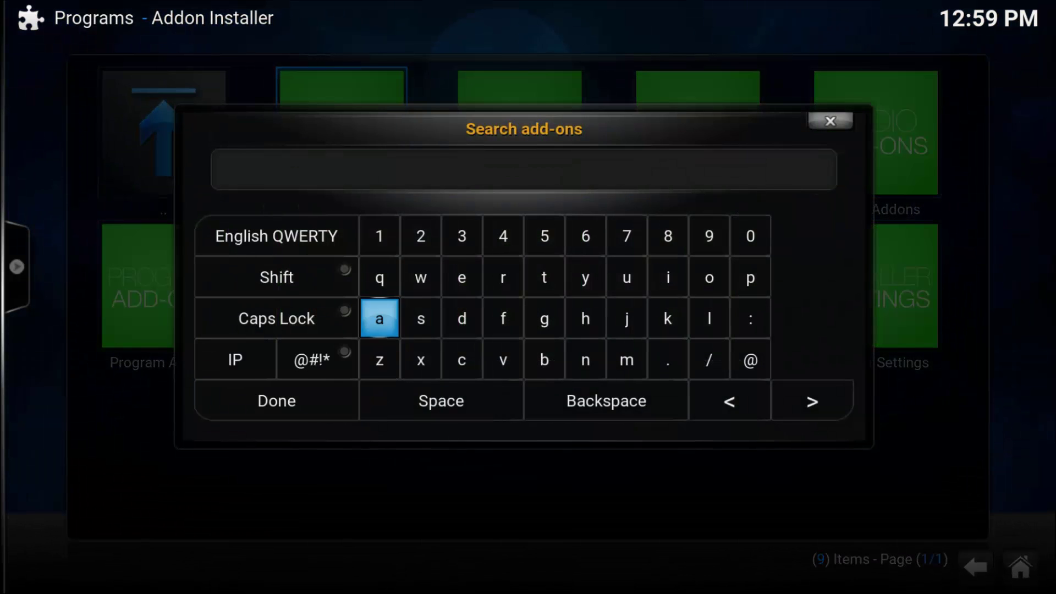
key(Up)
key(Left)
key(Left)
key(Left)
key(Down)
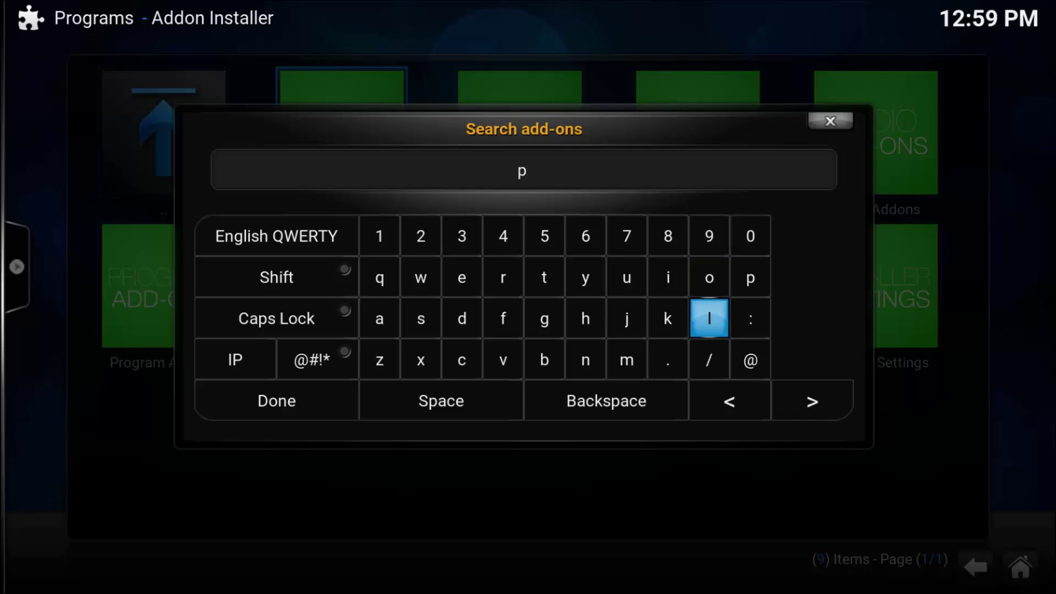
key(Return)
Append the letter "e" to the add-on search term, making it "ple".
key(Up)
key(Left)
key(Left)
key(Left)
key(Left)
key(Left)
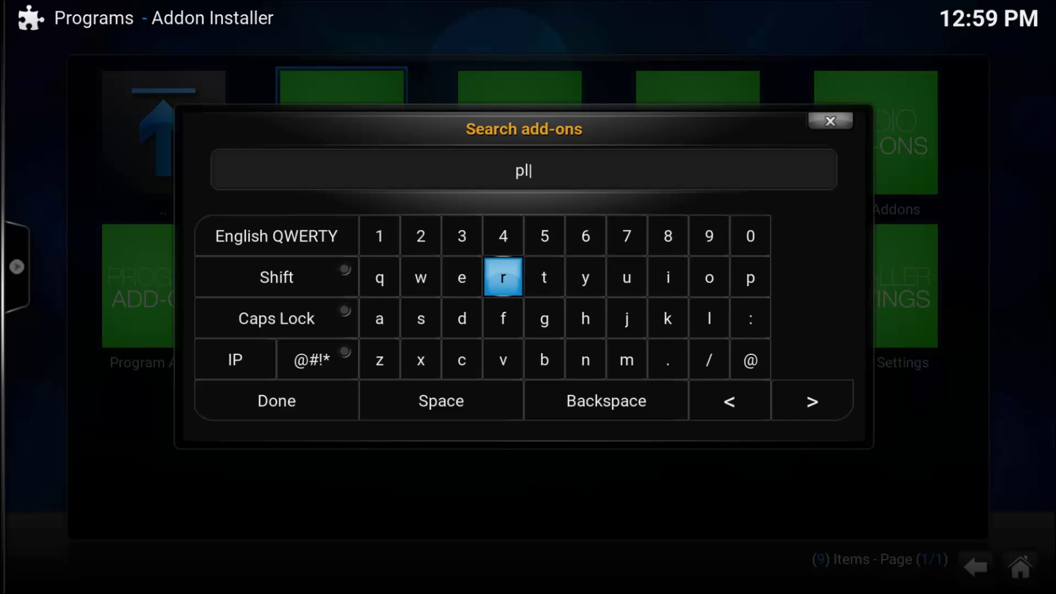
key(Left)
key(Return)
Append "xu" to the add-on search term so that it reads "plexu".
key(Down)
key(Down)
key(Left)
key(Up)
key(Up)
key(Right)
key(Right)
key(Right)
key(Right)
key(Right)
Complete the search term as "plexus" and run the add-on search.
key(Down)
key(Left)
key(Left)
key(Left)
key(Left)
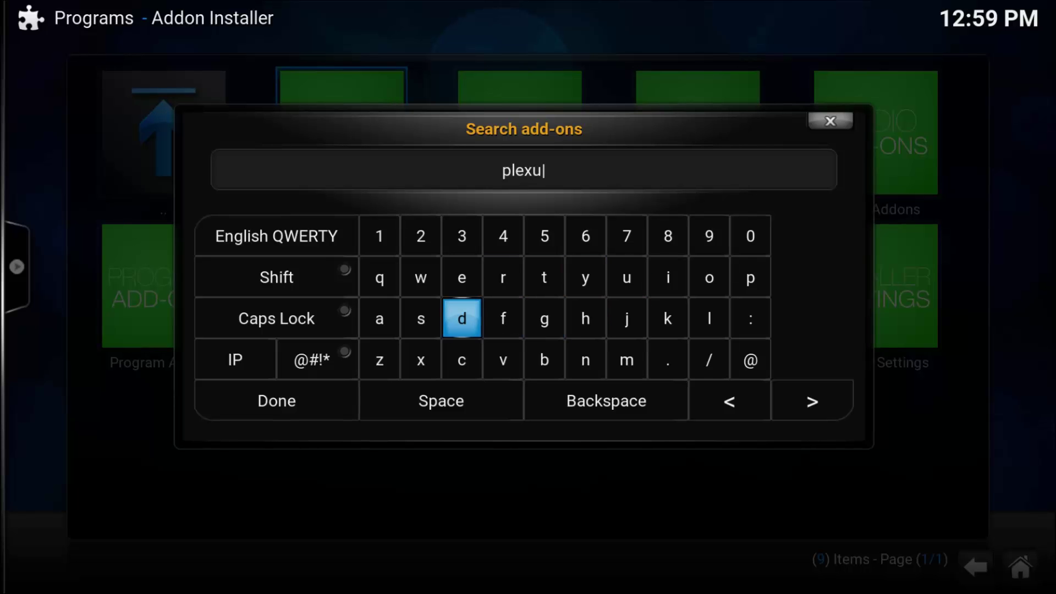
key(Left)
key(Return)
key(Down)
key(Down)
key(Left)
key(Return)
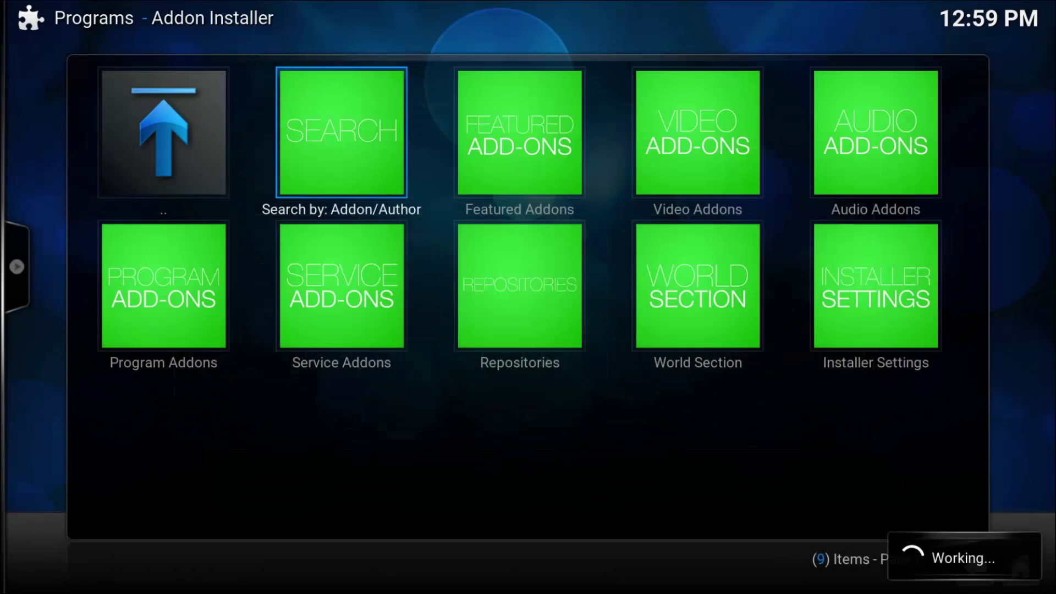
Open the Plexus search result and install the add-on with its repository if needed.
key(Down)
key(Return)
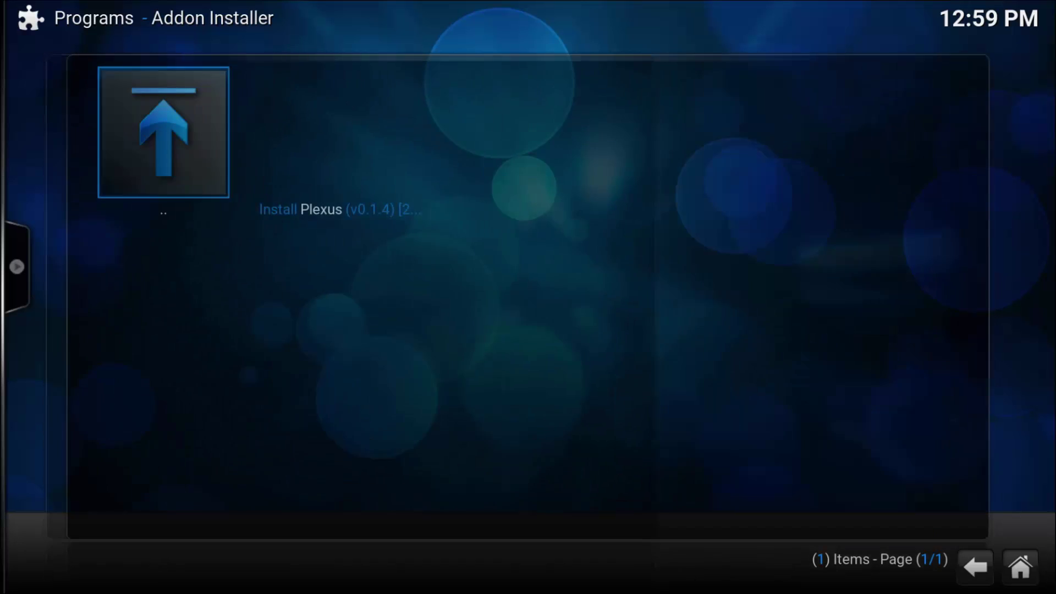
key(Right)
key(Return)
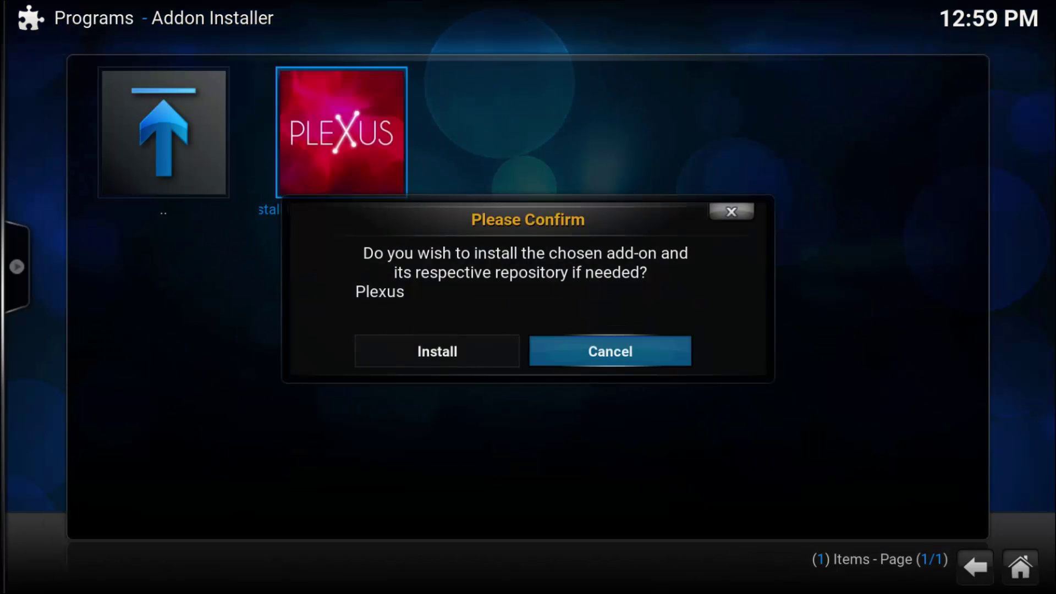
key(Left)
key(Return)
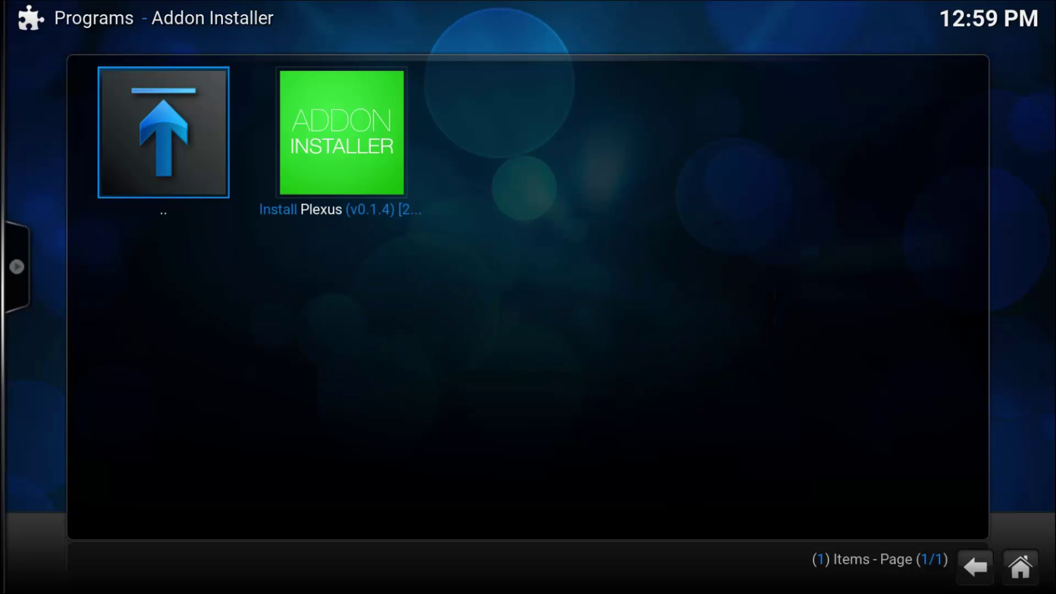
Go back to Addon Installer's main list and start a new add-on search with the letter "c".
key(Up)
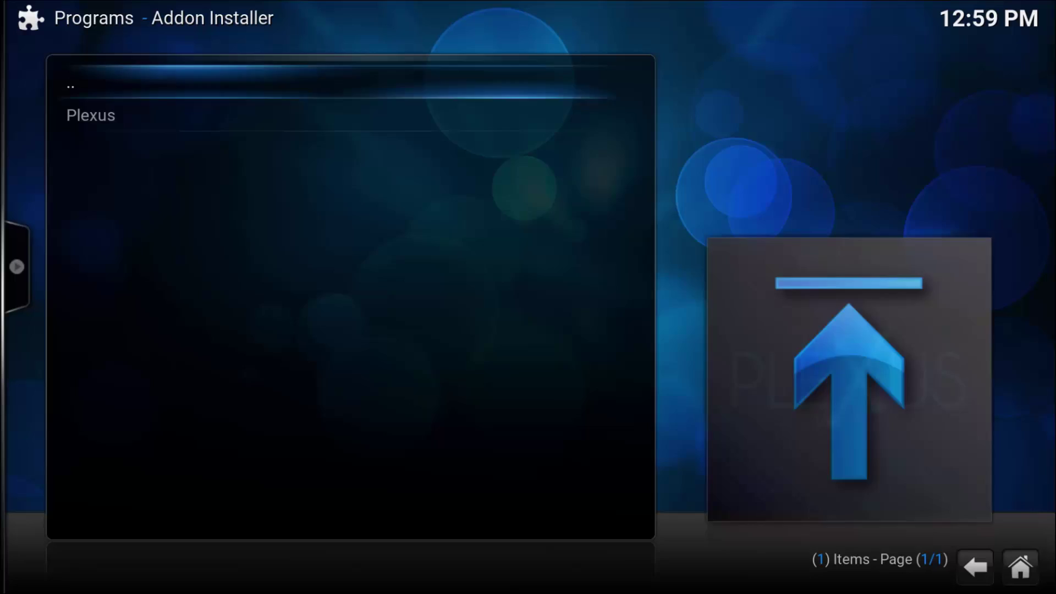
key(Return)
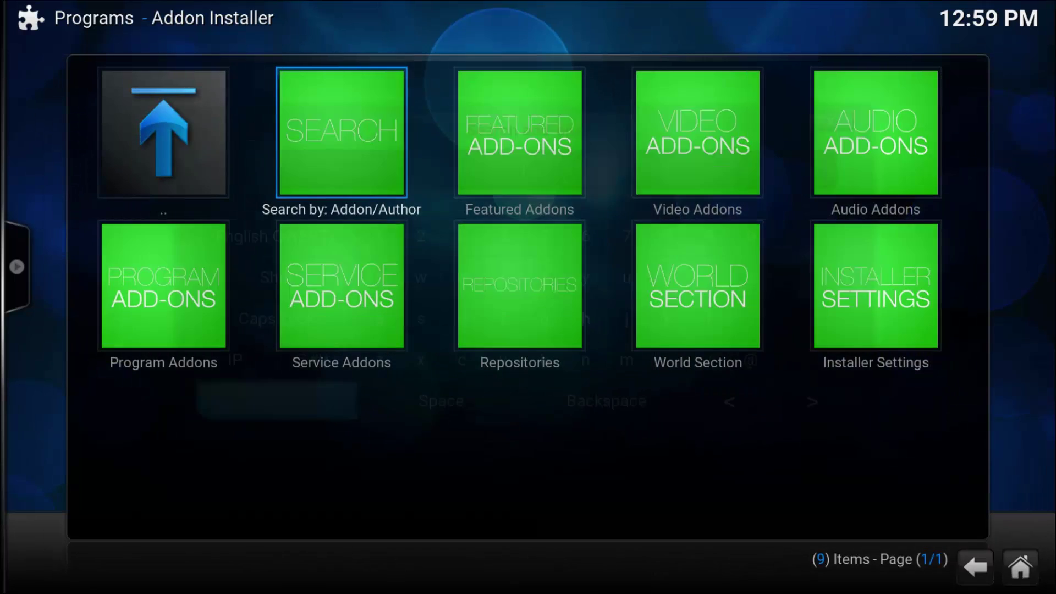
key(Return)
key(Up)
key(Right)
key(Right)
key(Right)
key(Return)
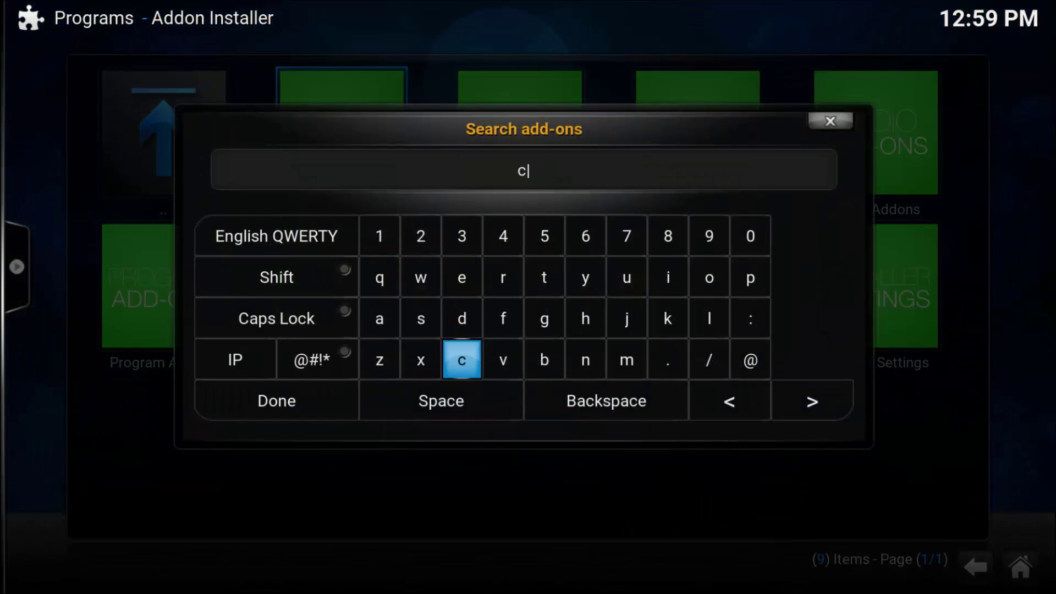
Append "as" to the add-on search term so that it reads "cas".
key(Up)
key(Left)
key(Left)
key(Return)
key(Right)
key(Return)
Append "ta" to the add-on search term so that it reads "casta".
key(Right)
key(Right)
key(Right)
key(Right)
key(Up)
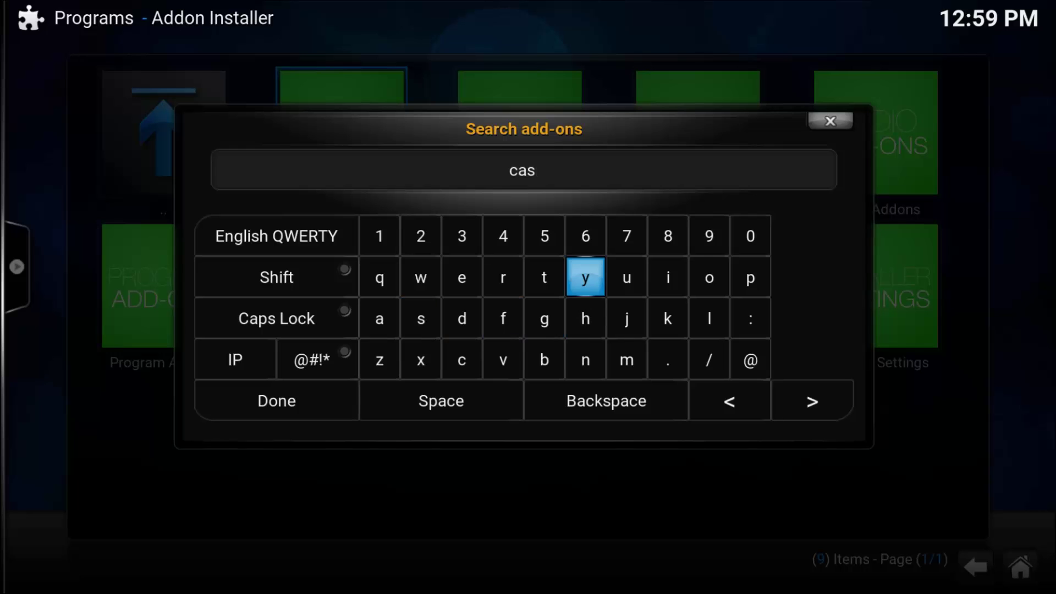
key(Left)
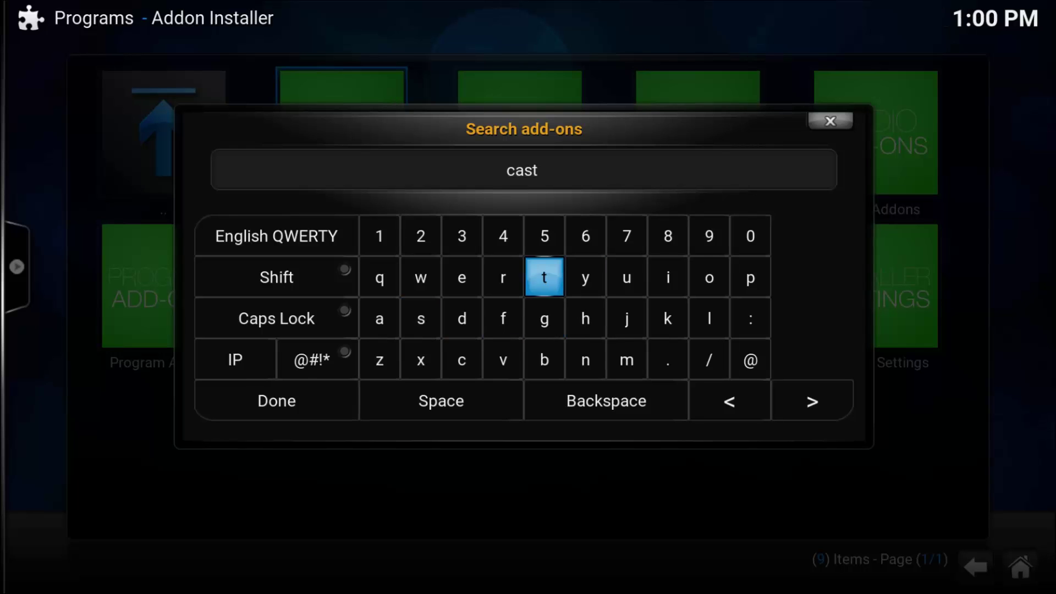
key(Down)
key(Left)
key(Left)
key(Left)
key(Left)
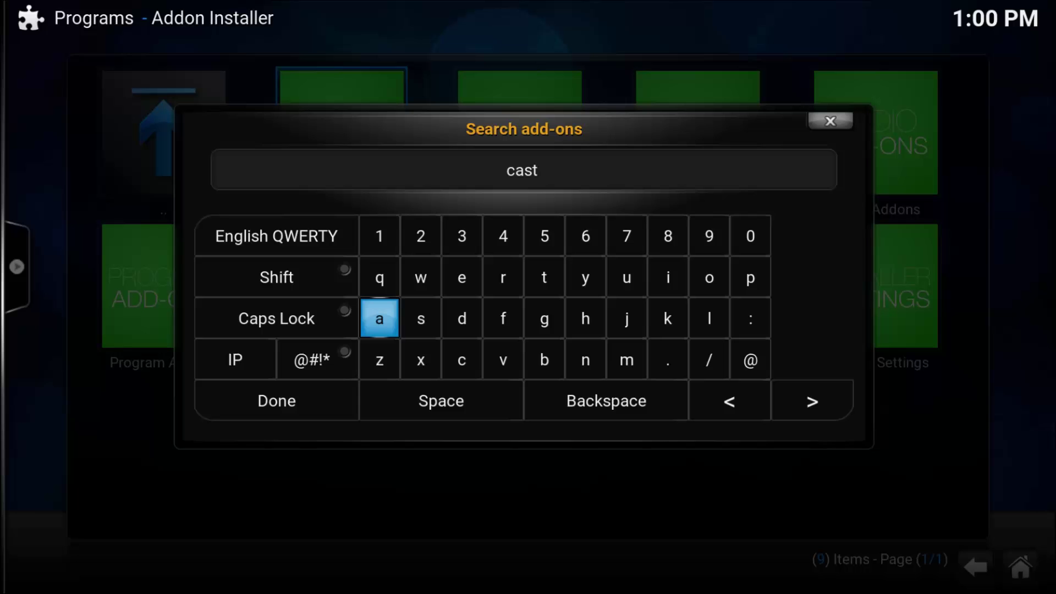
key(Return)
Append "wa" to the add-on search term so that it reads "castawa".
key(Up)
key(Right)
key(Return)
key(Down)
key(Left)
key(Return)
Complete the search term as "castaway" and run the add-on search.
key(Right)
key(Right)
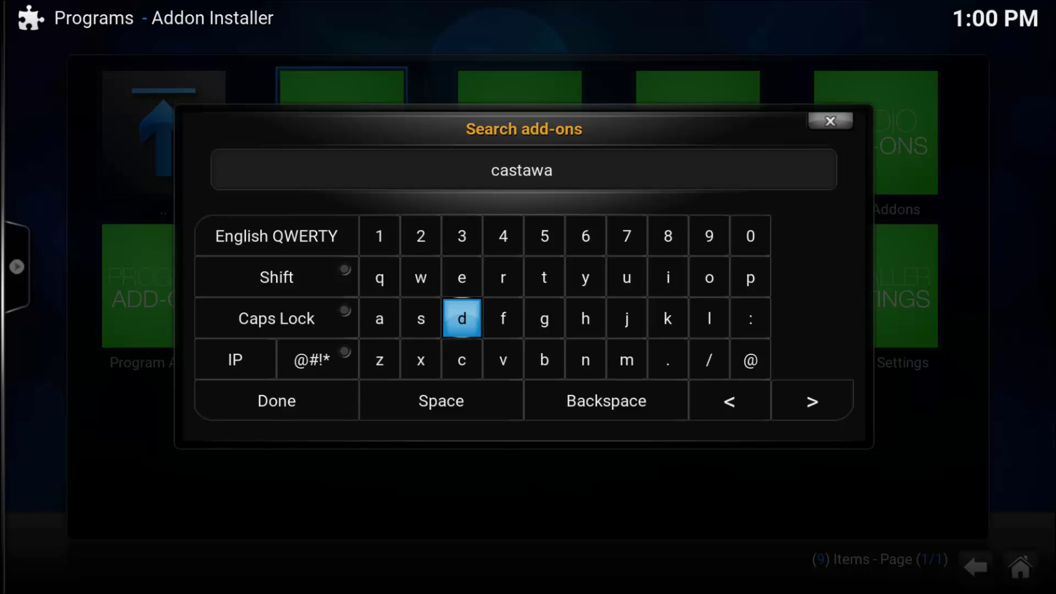
key(Right)
key(Right)
key(Right)
key(Up)
key(Return)
key(Down)
key(Down)
key(Down)
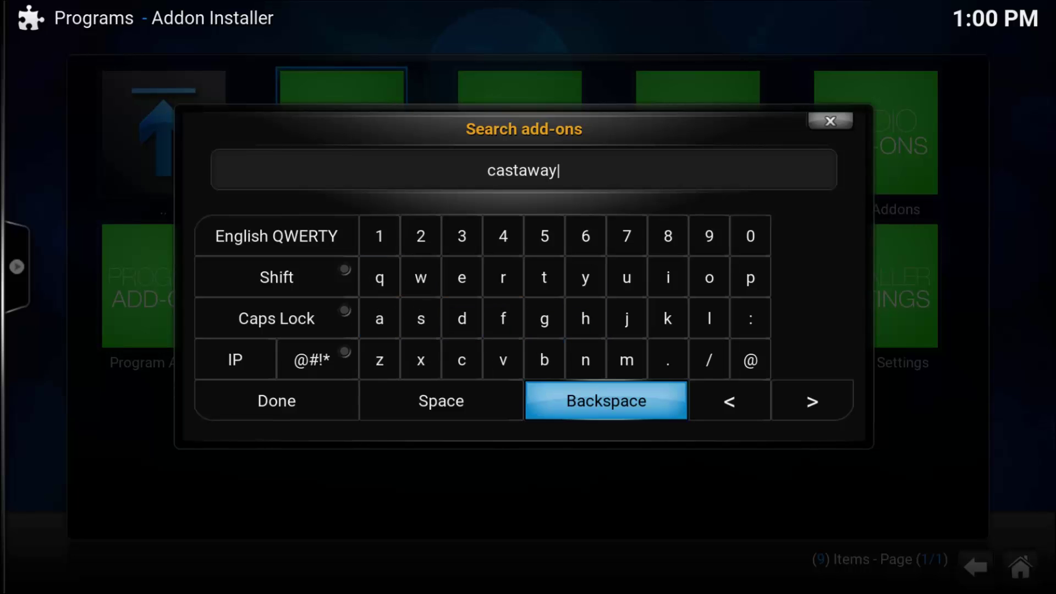
key(Left)
key(Left)
key(Return)
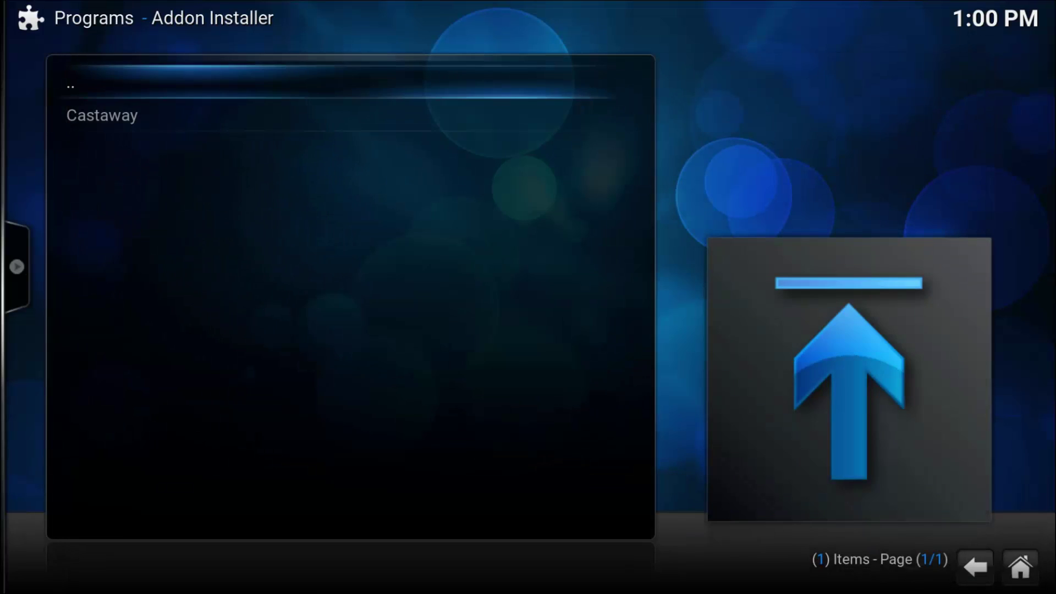
Open the Castaway search result and install the add-on with its repository if needed.
key(Down)
key(Return)
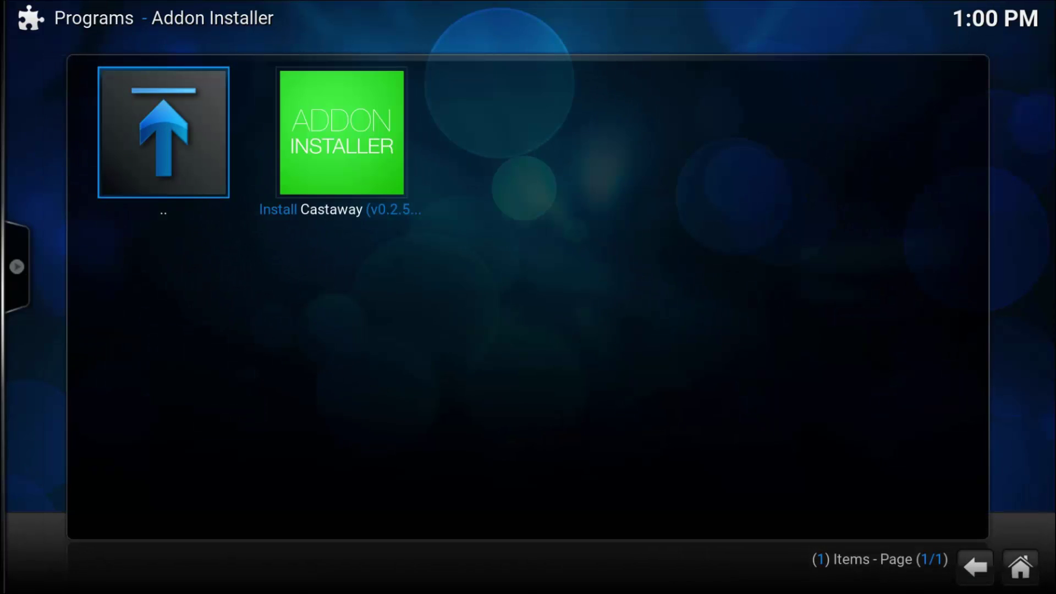
key(Right)
key(Return)
key(Left)
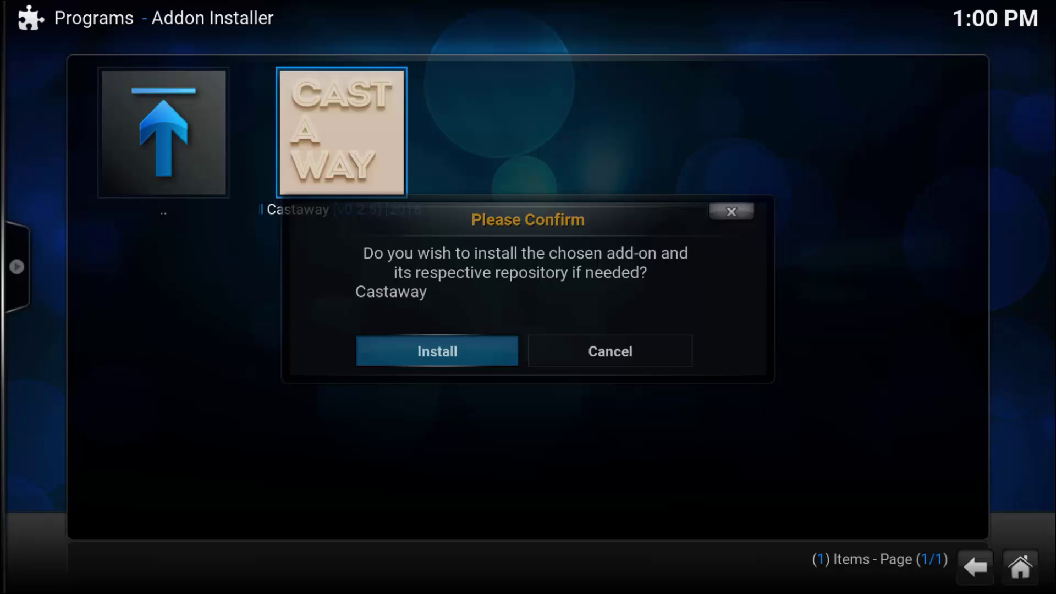
key(Return)
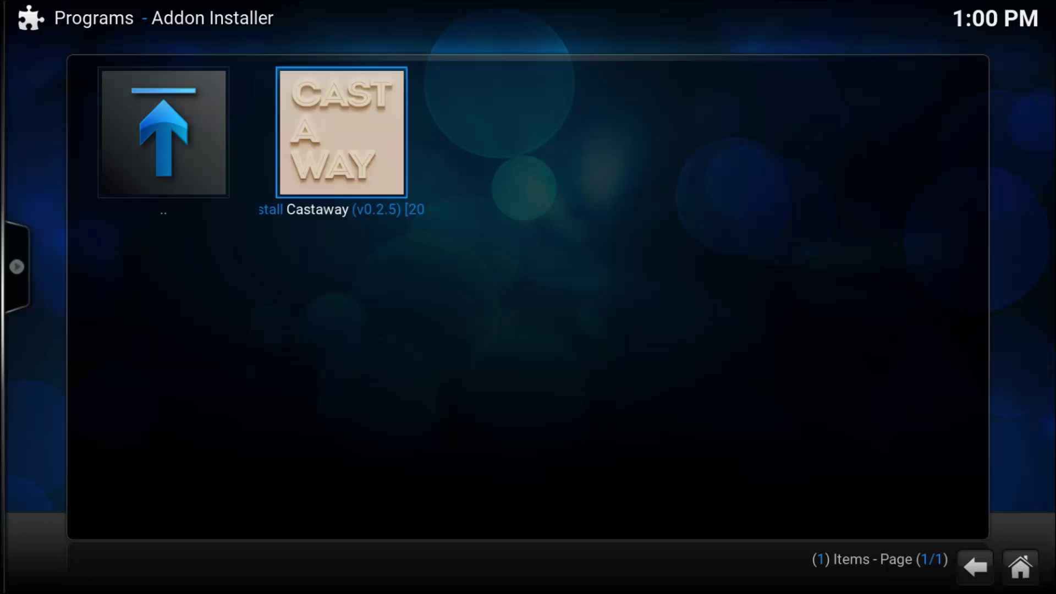
key(Return)
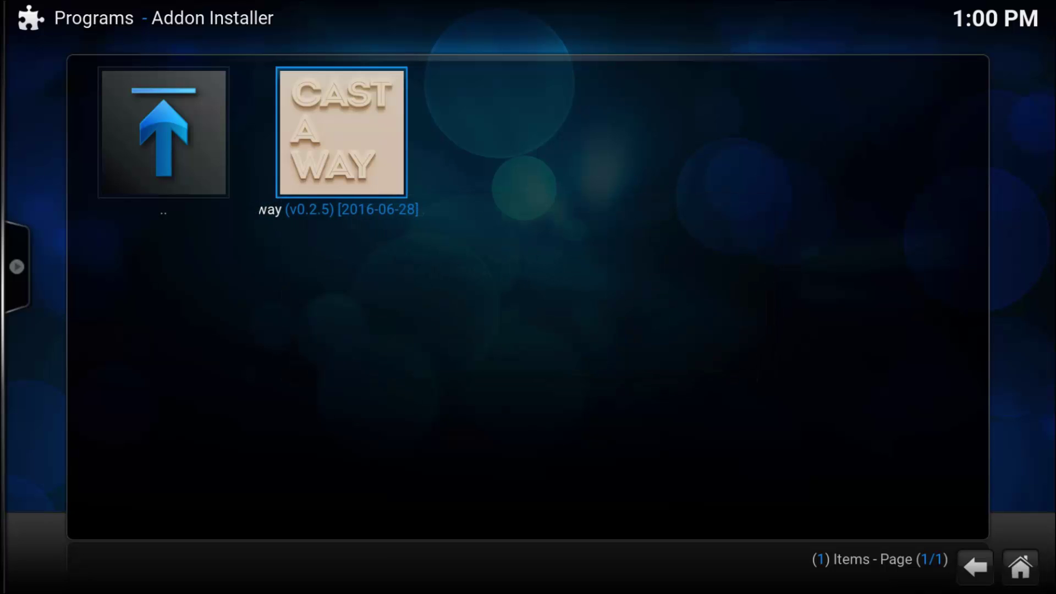
Leave Addon Installer and return to the Kodi home screen.
key(BackSpace)
key(BackSpace)
key(BackSpace)
key(BackSpace)
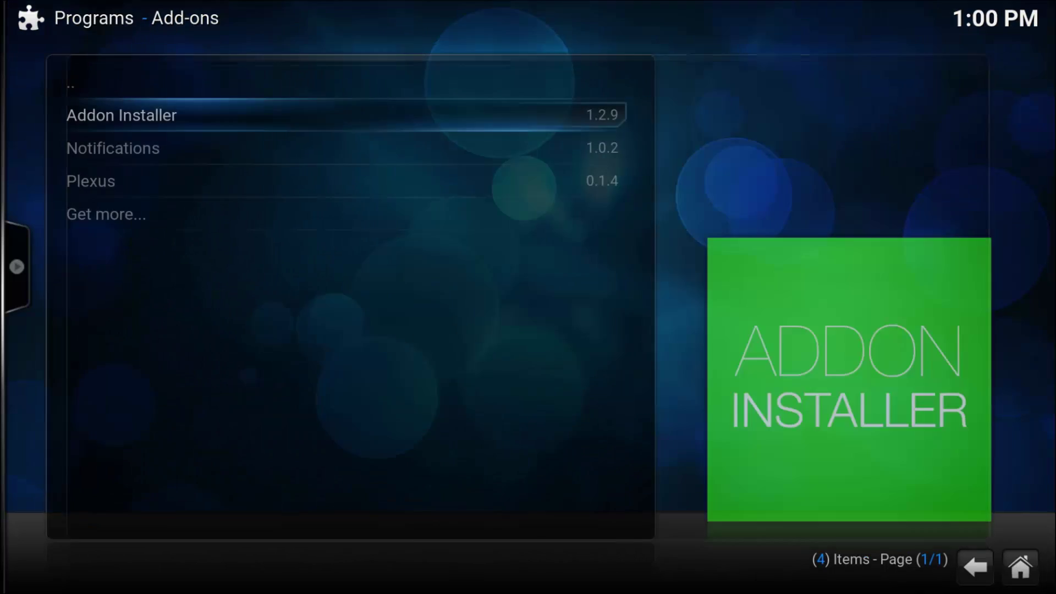
key(Escape)
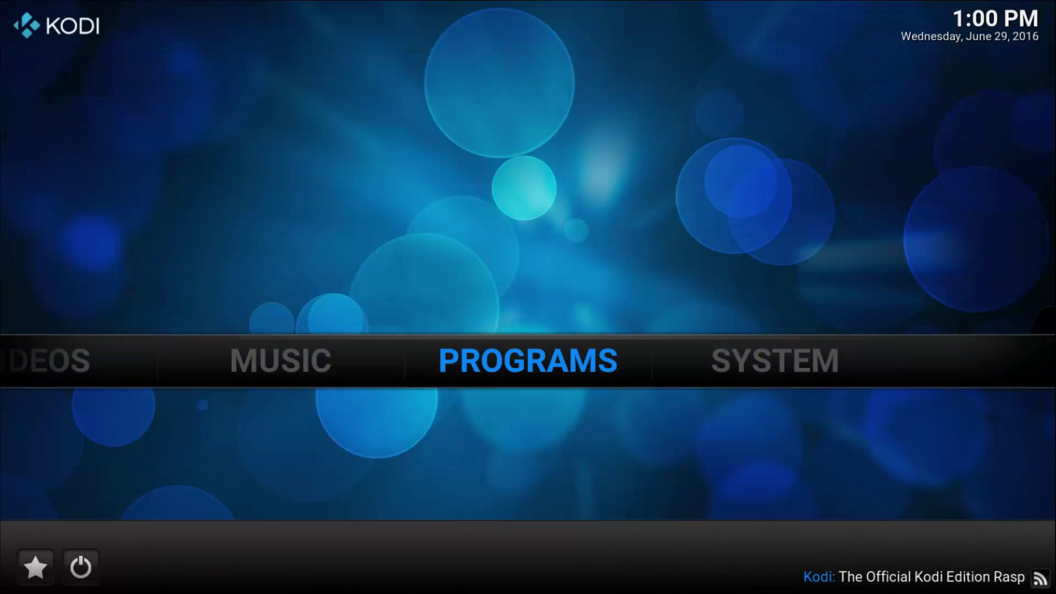
Open the configuration settings of Plexus from the installed program add-ons.
key(Return)
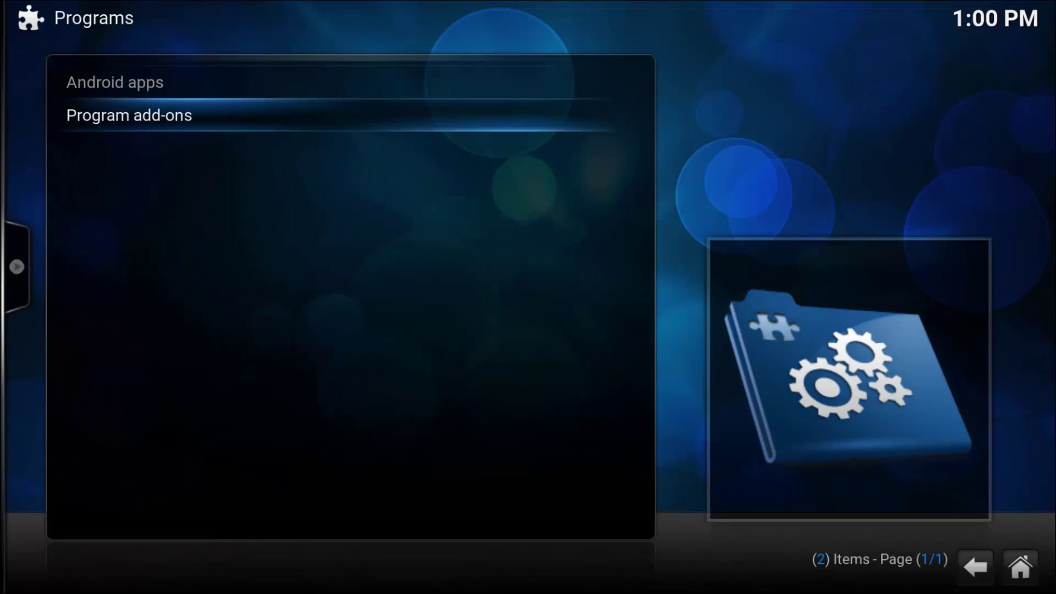
key(Return)
key(Down)
key(Down)
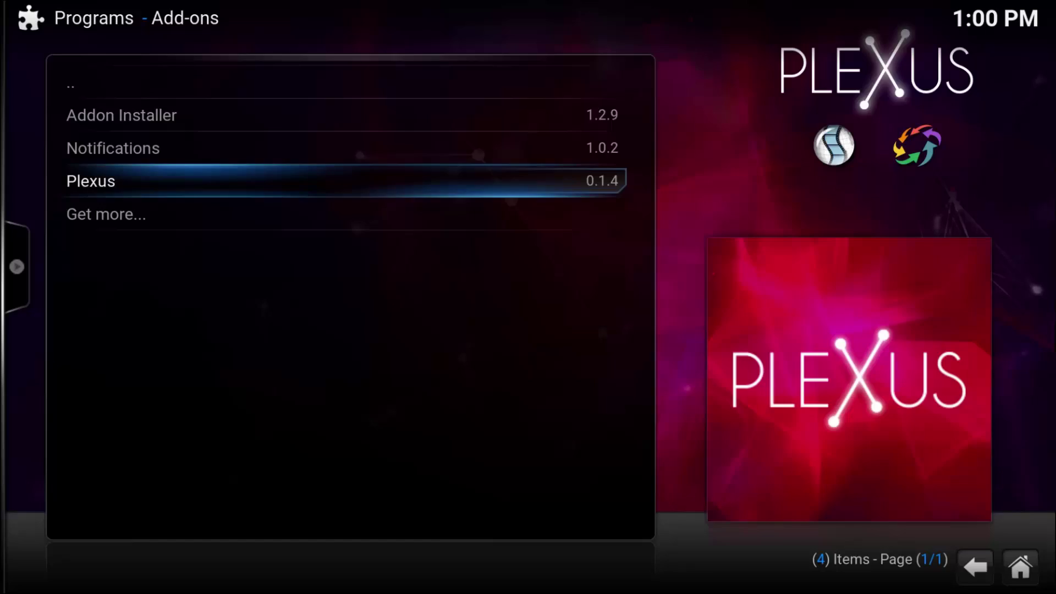
key(i)
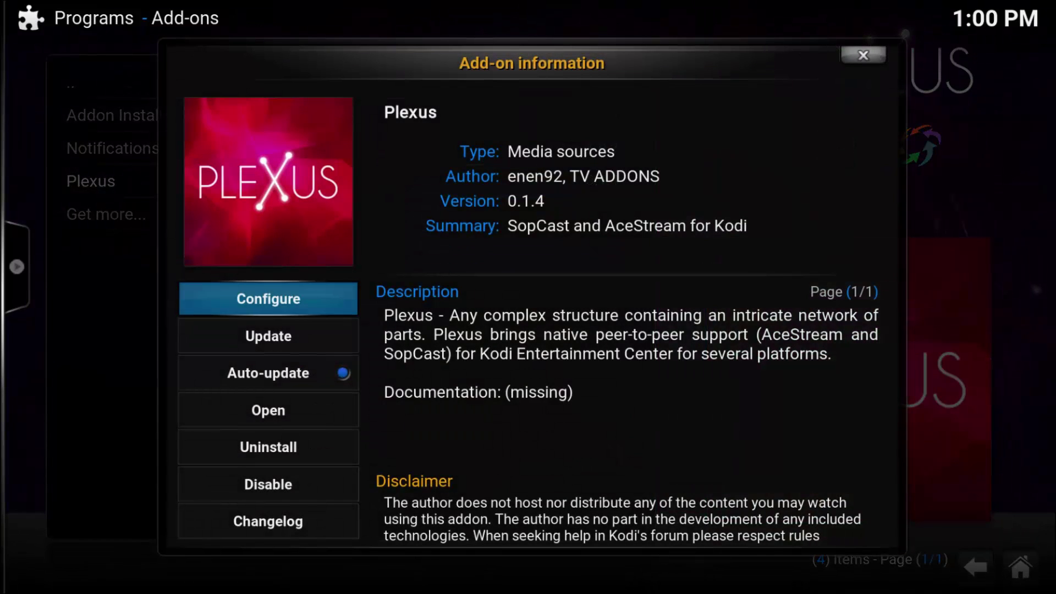
key(Return)
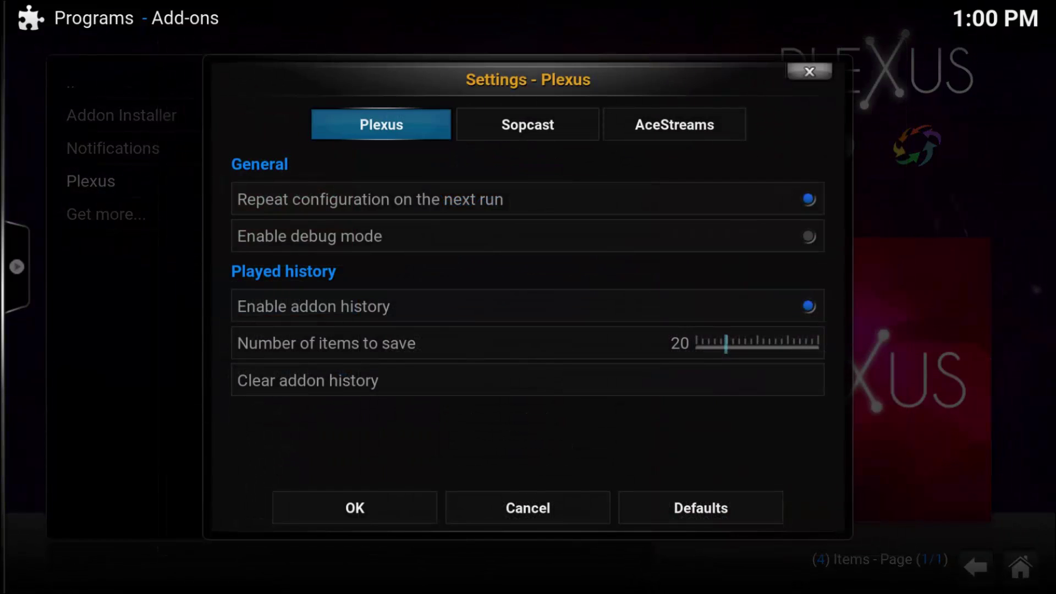
Disable addon history in the played history settings of Plexus.
key(Down)
key(Down)
key(Down)
key(Down)
key(Up)
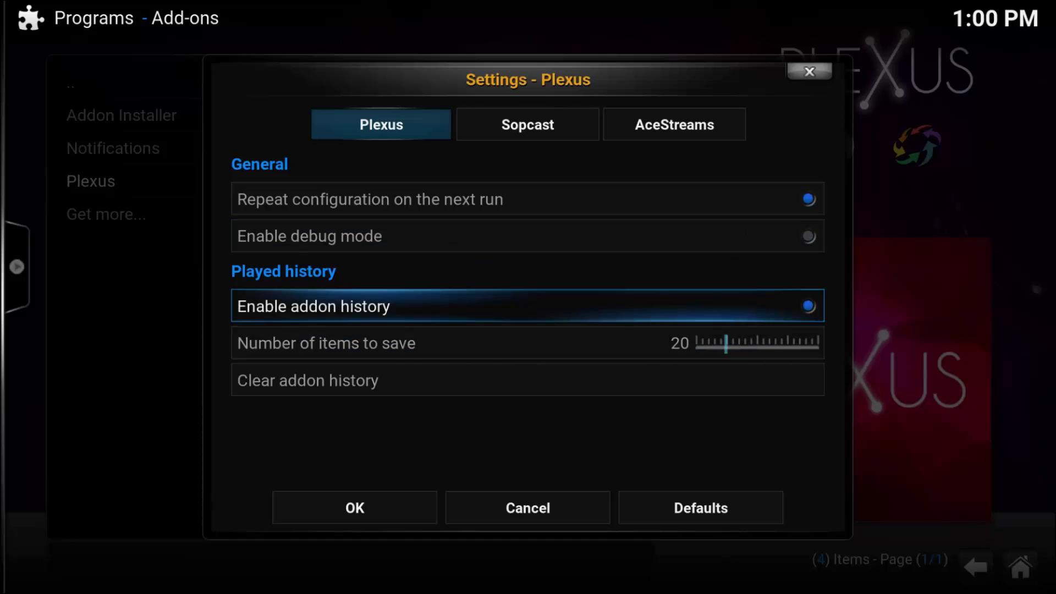
key(Up)
key(Up)
key(Up)
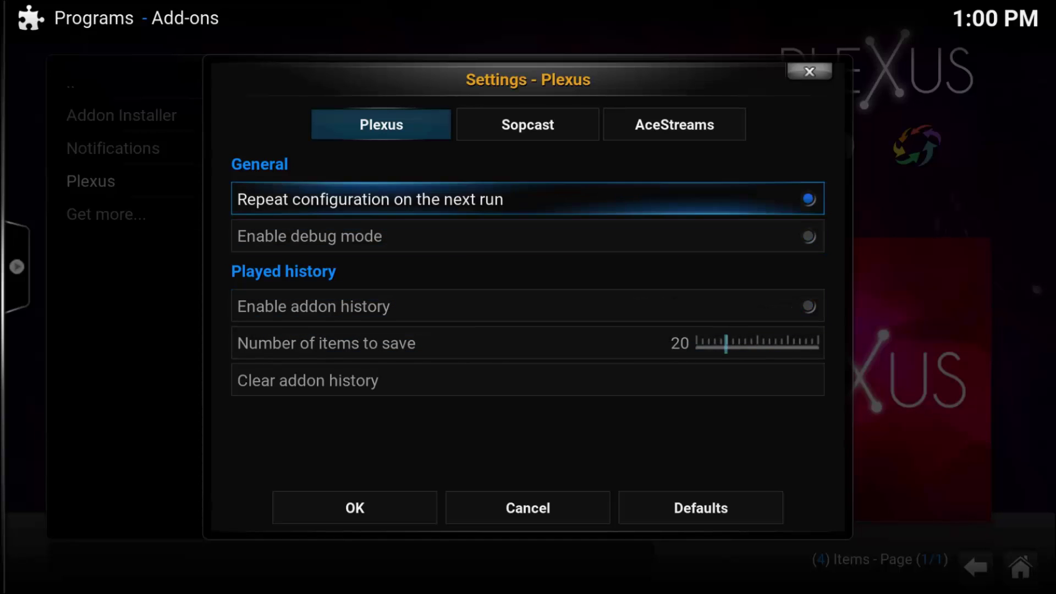
Set the second AceStream player type option in the AceStreams settings to External App+Kodi Player.
key(Right)
key(Right)
key(Down)
key(Down)
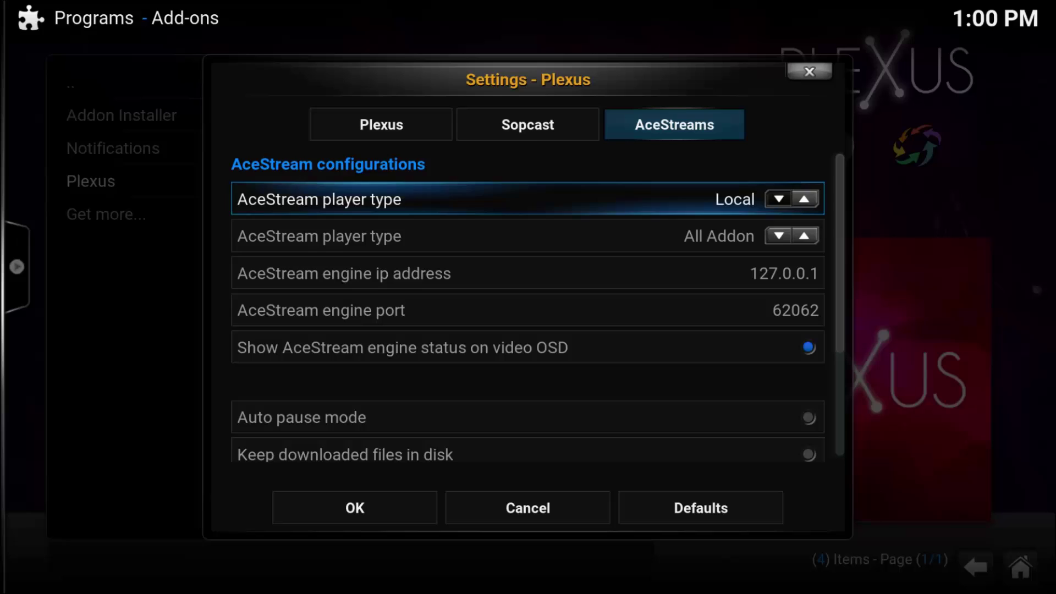
key(Right)
key(Right)
key(Right)
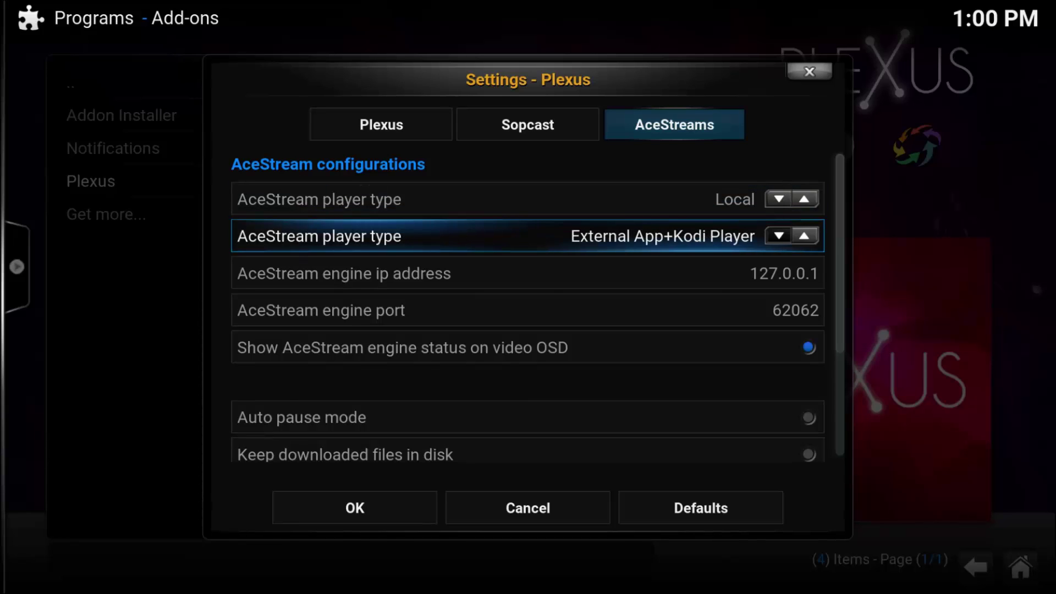
Save the Plexus settings and return to the Kodi home screen.
key(Down)
key(Down)
key(Down)
key(Down)
key(Down)
key(Down)
key(Down)
key(Down)
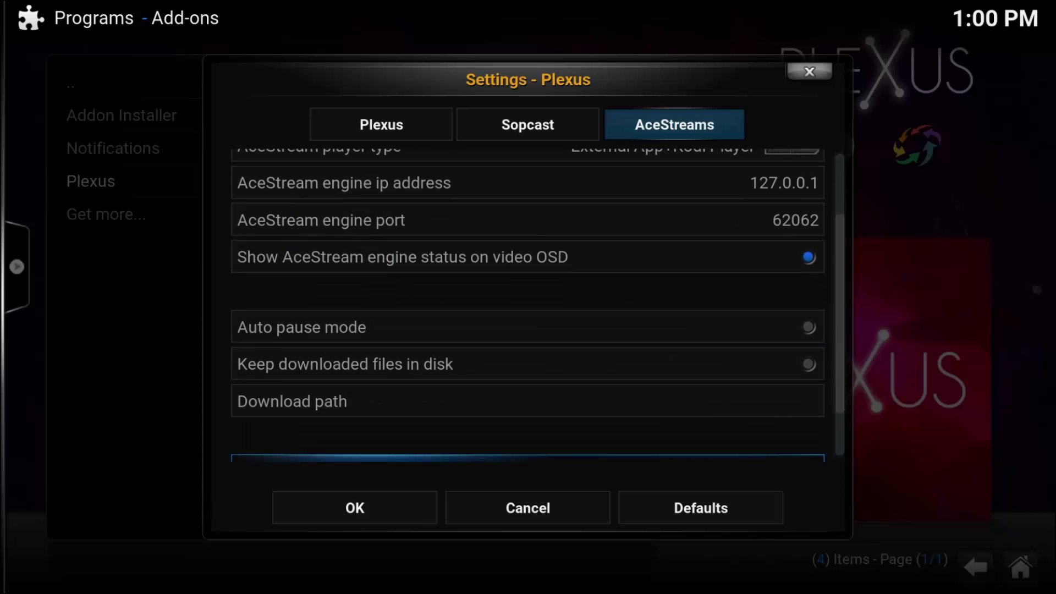
key(Down)
key(Return)
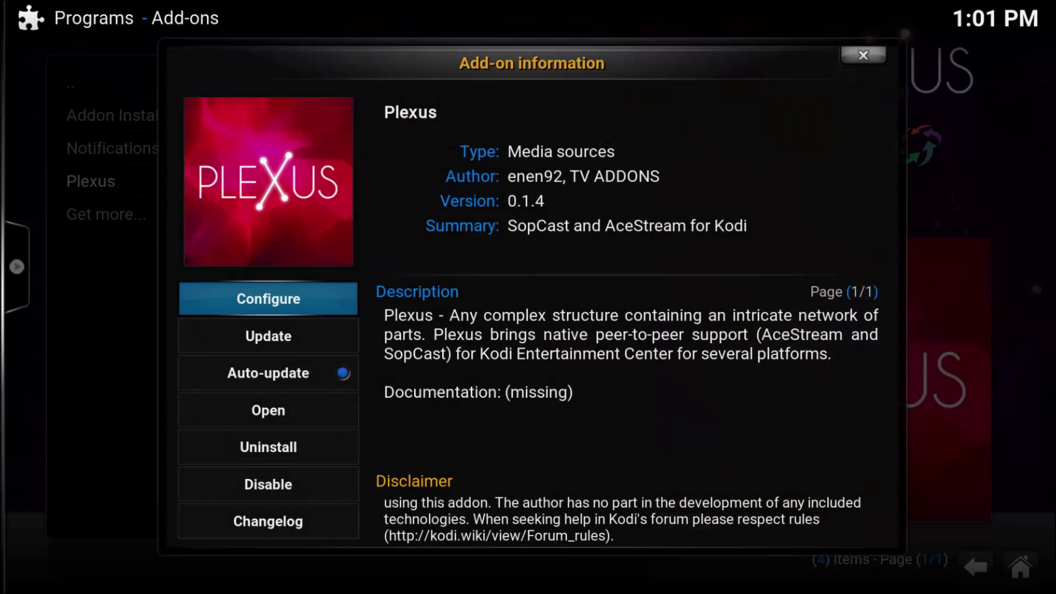
key(BackSpace)
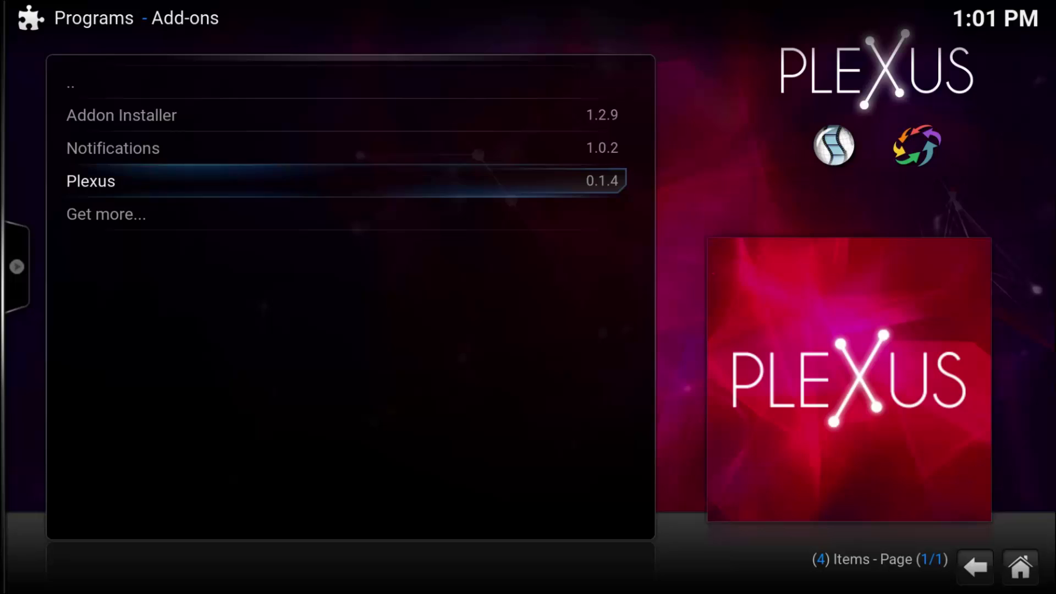
key(BackSpace)
key(BackSpace)
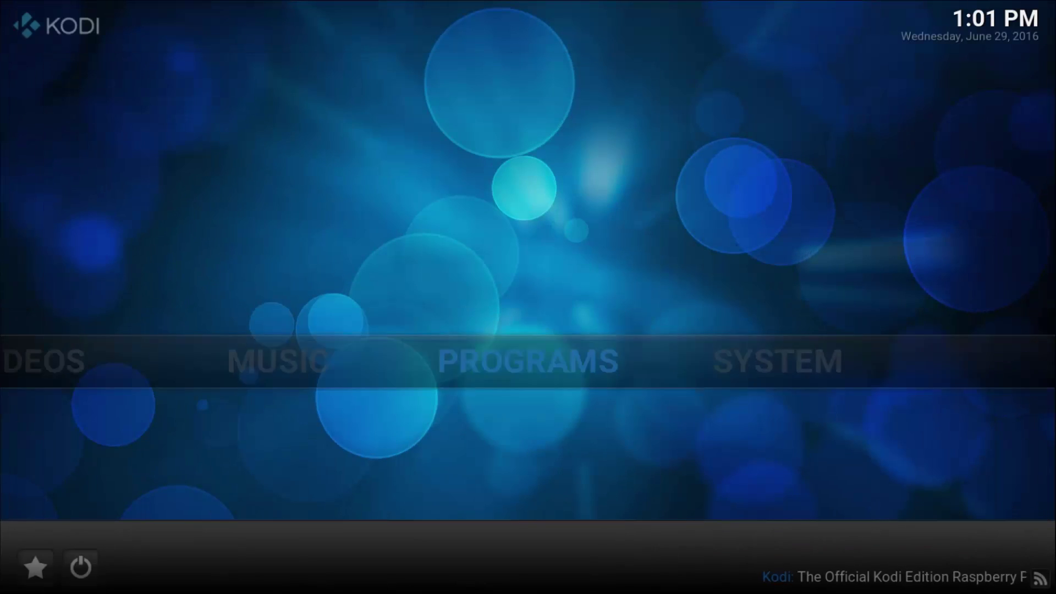
Open Castaway from the video add-ons and dismiss its changelog.
key(Left)
key(Left)
key(Down)
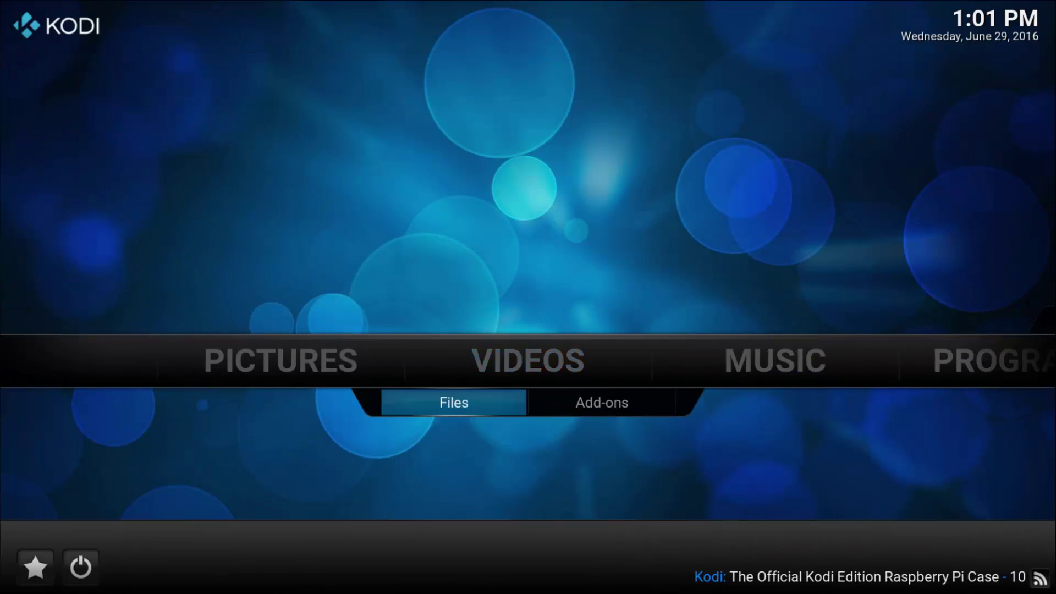
key(Right)
key(Return)
key(Down)
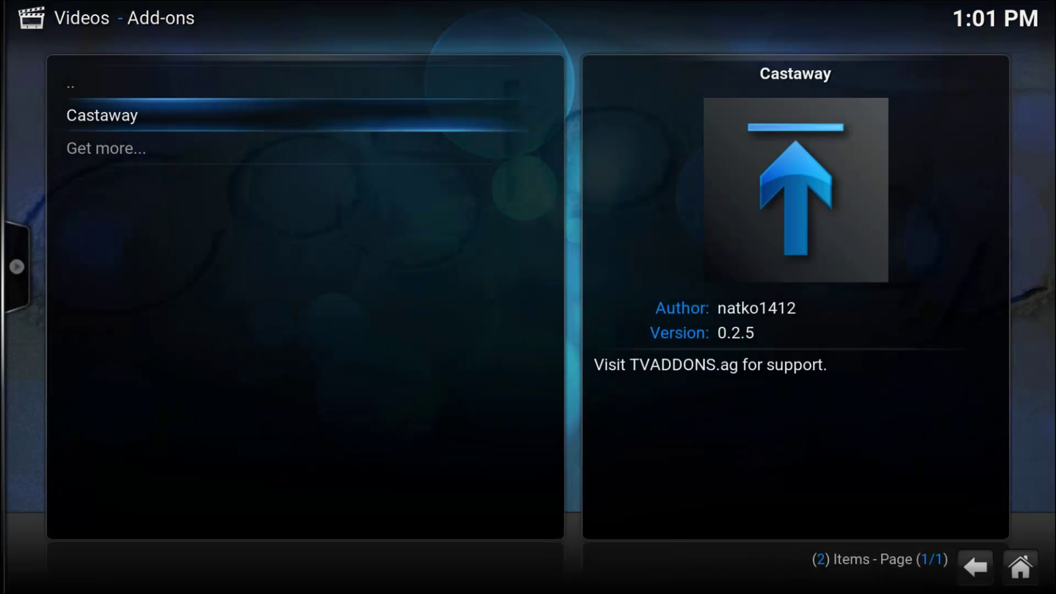
key(Return)
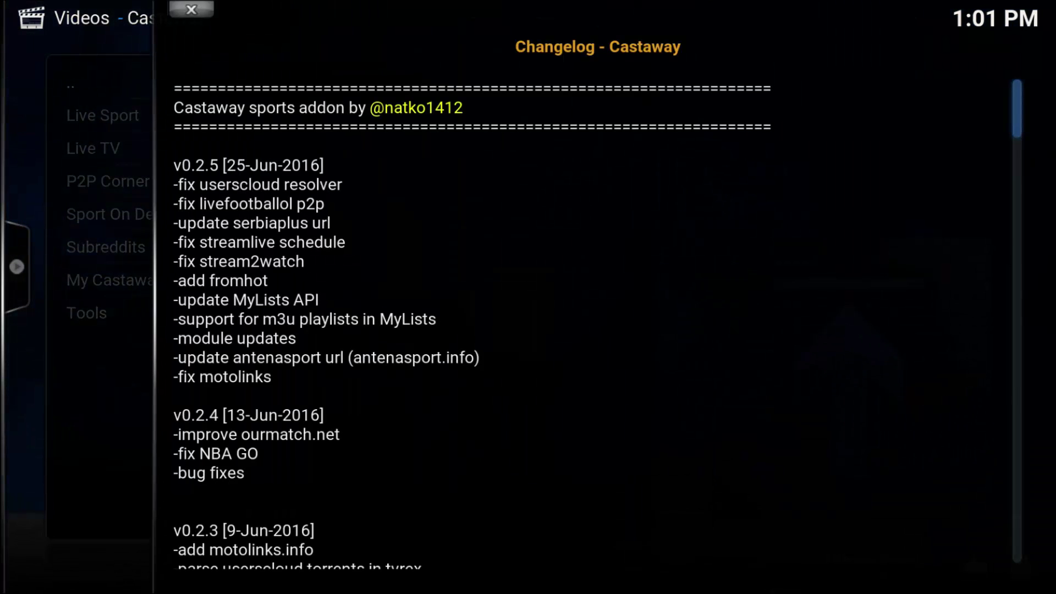
key(Escape)
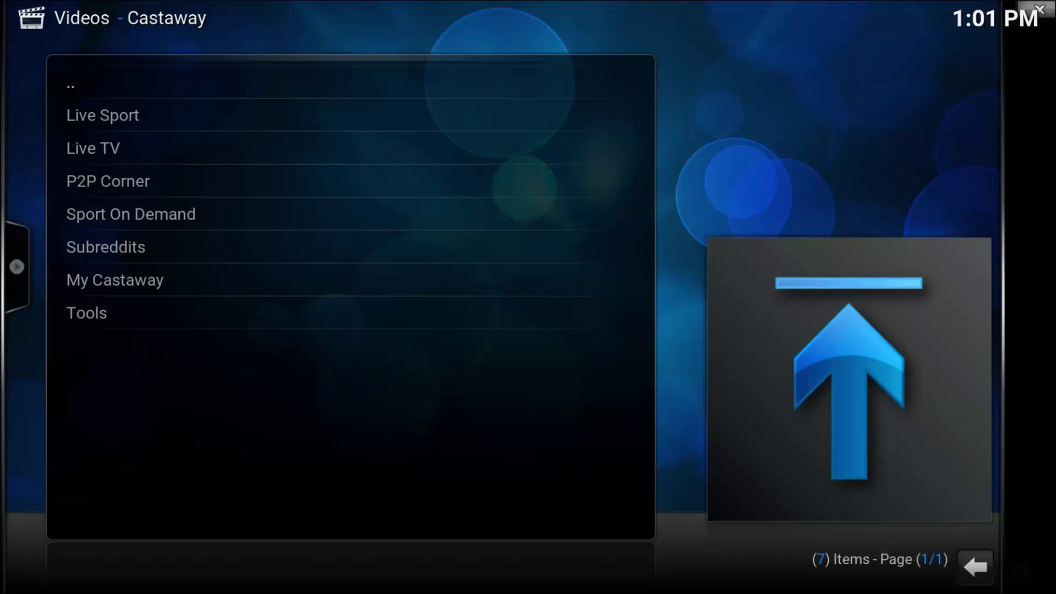
Open the .Sport category of Torrent-TV.ru in Castaway's P2P Corner.
key(Down)
key(Down)
key(Down)
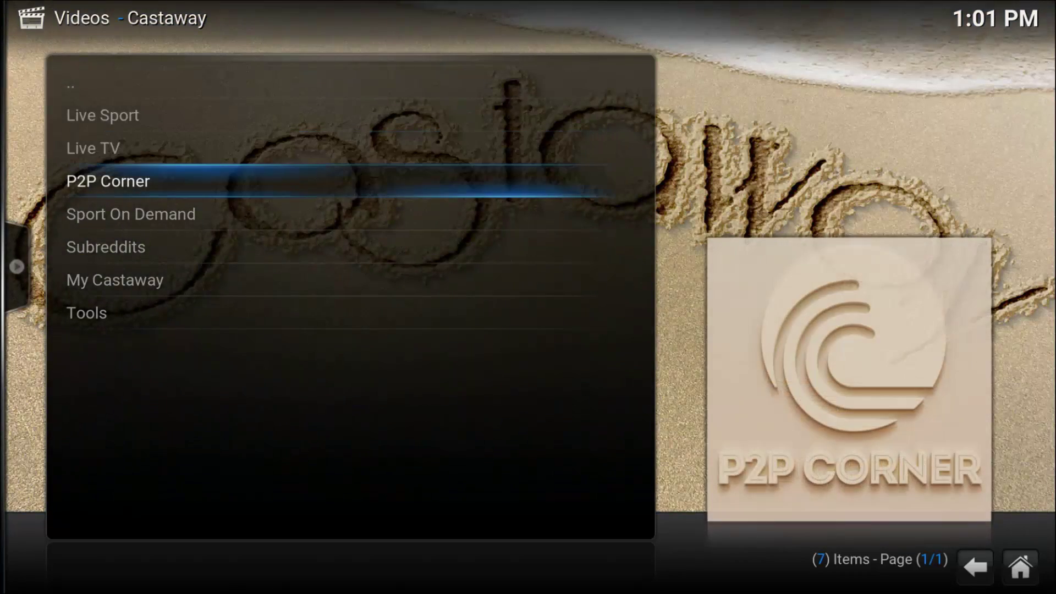
key(Return)
key(Up)
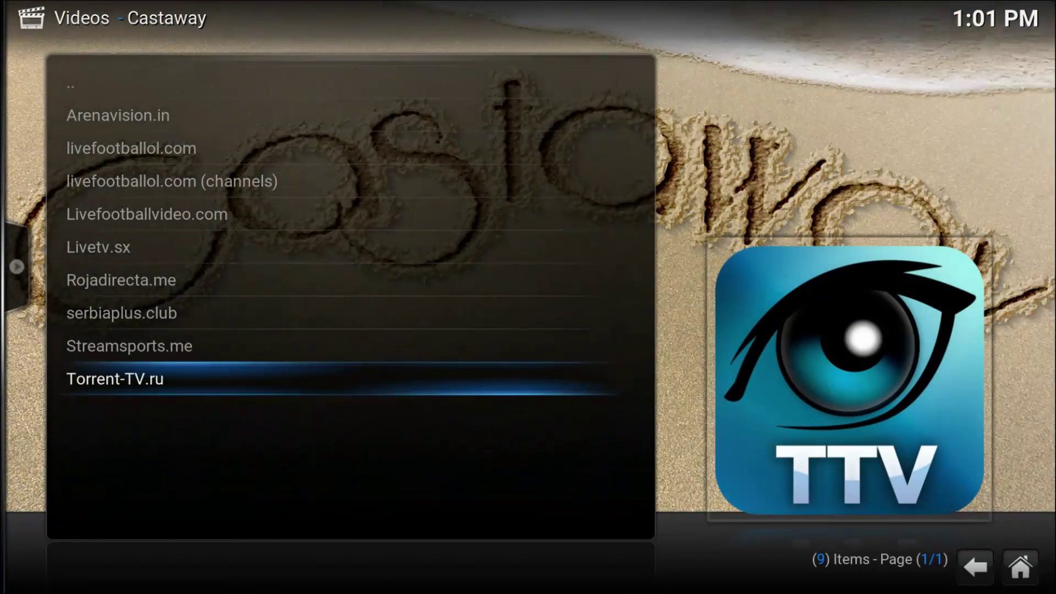
key(Return)
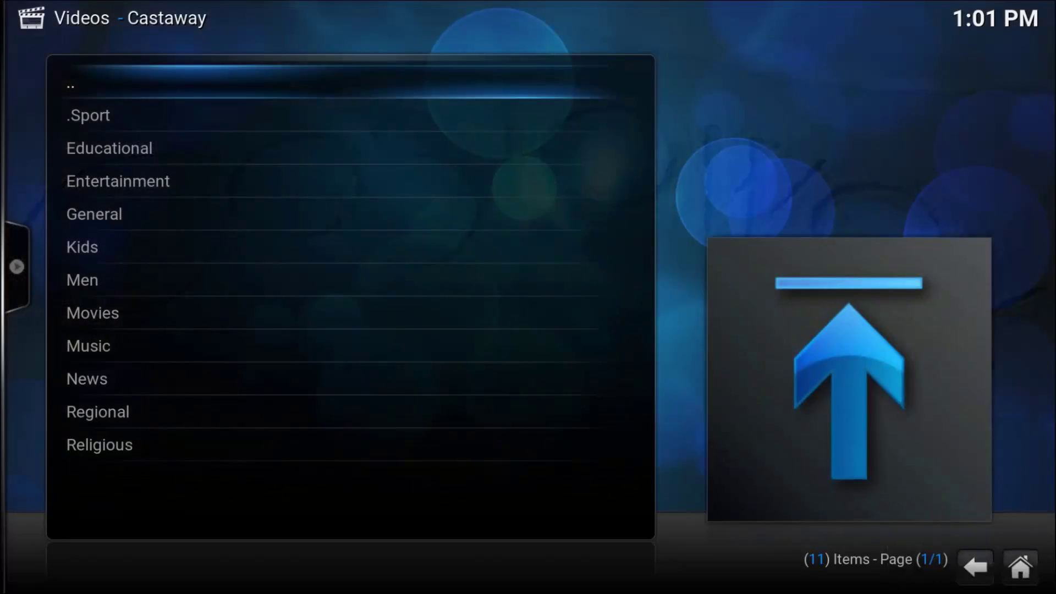
key(Down)
key(Return)
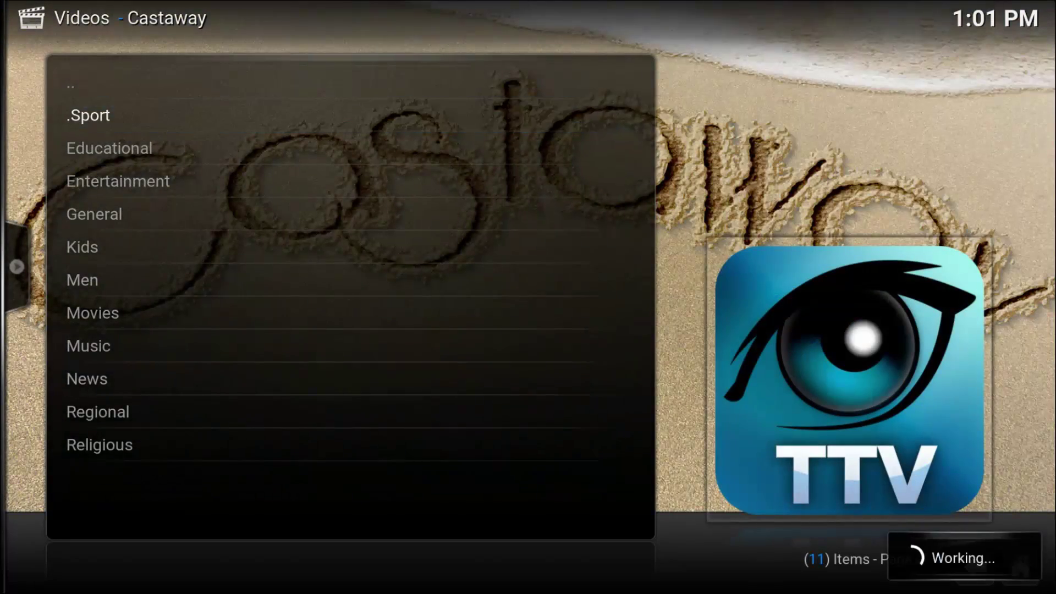
Play the Digi Sport 1 channel from the sport channel list.
key(Down)
key(Down)
key(Down)
key(Down)
key(Down)
key(Down)
key(Down)
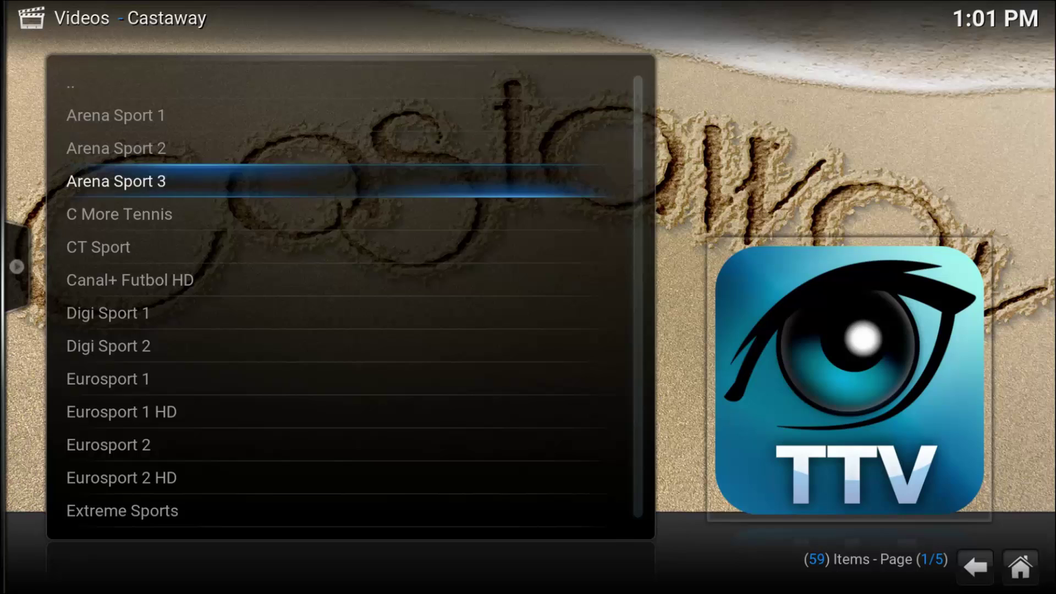
key(Up)
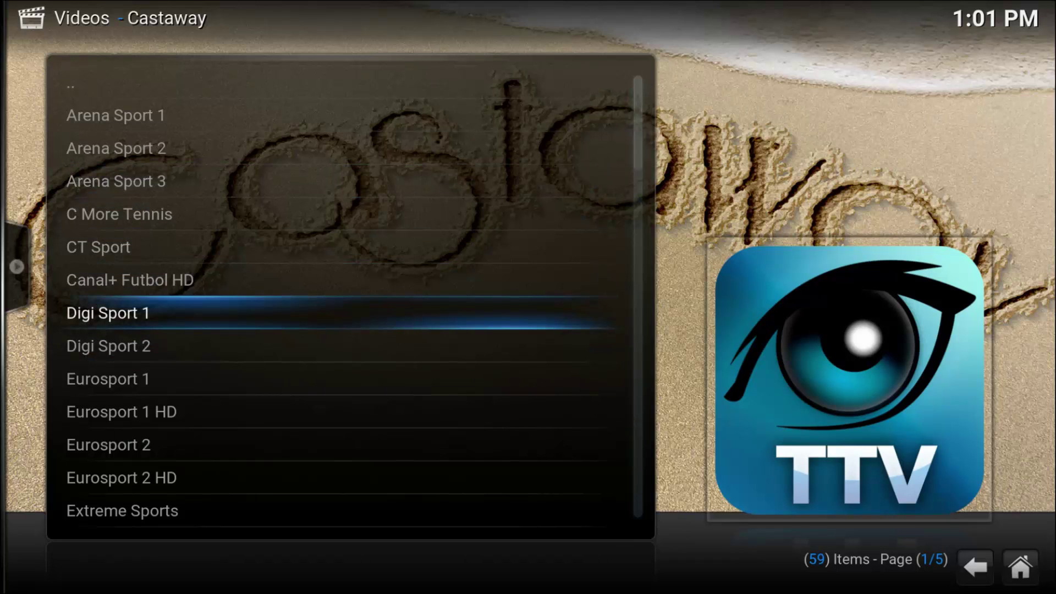
key(Return)
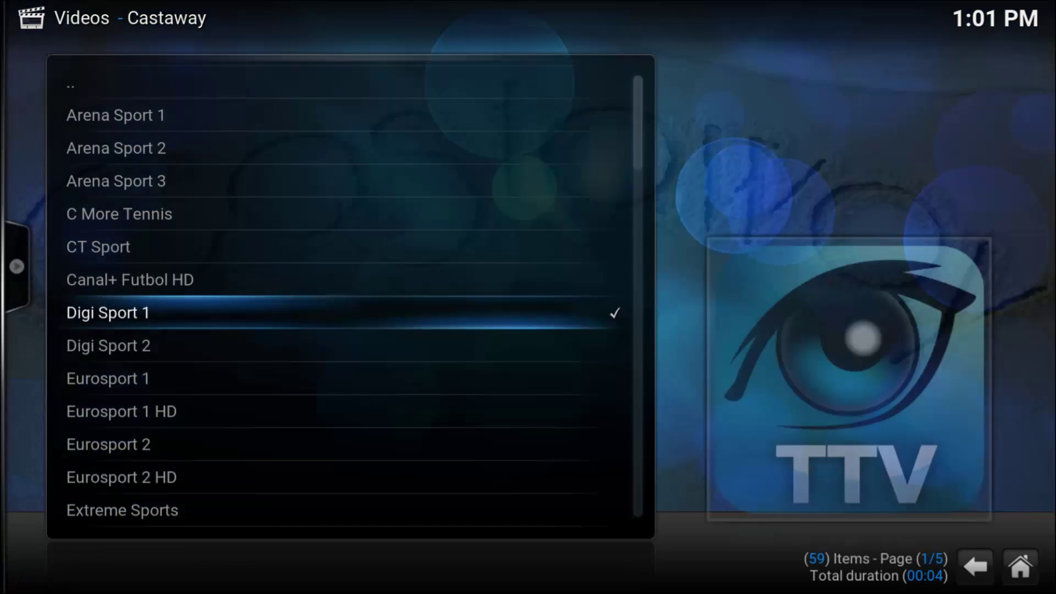
Play the Sky Sports F1 channel from the sport channel list.
key(Down)
key(Down)
key(Down)
key(Down)
key(Down)
key(Down)
key(Down)
key(Down)
key(Down)
key(Down)
key(Down)
key(Down)
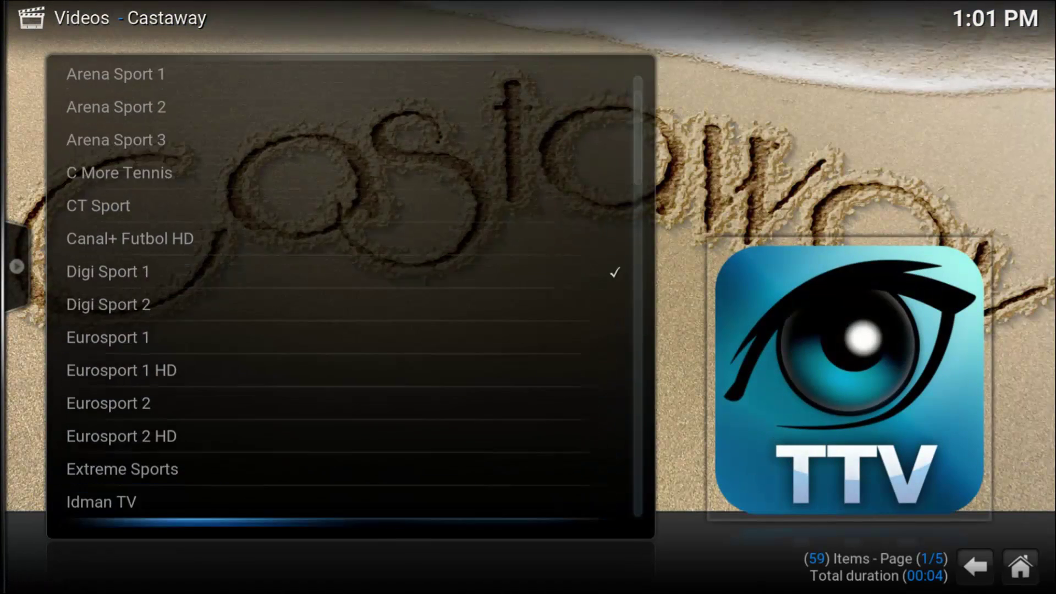
key(Down)
key(Down)
key(Down)
key(Down)
key(Down)
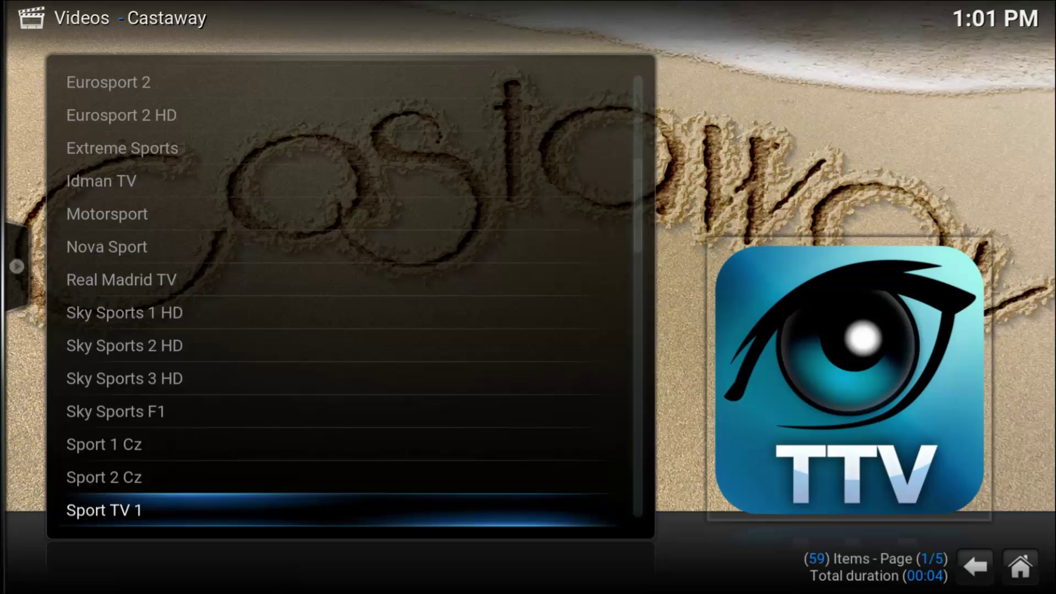
key(Up)
key(Up)
key(Up)
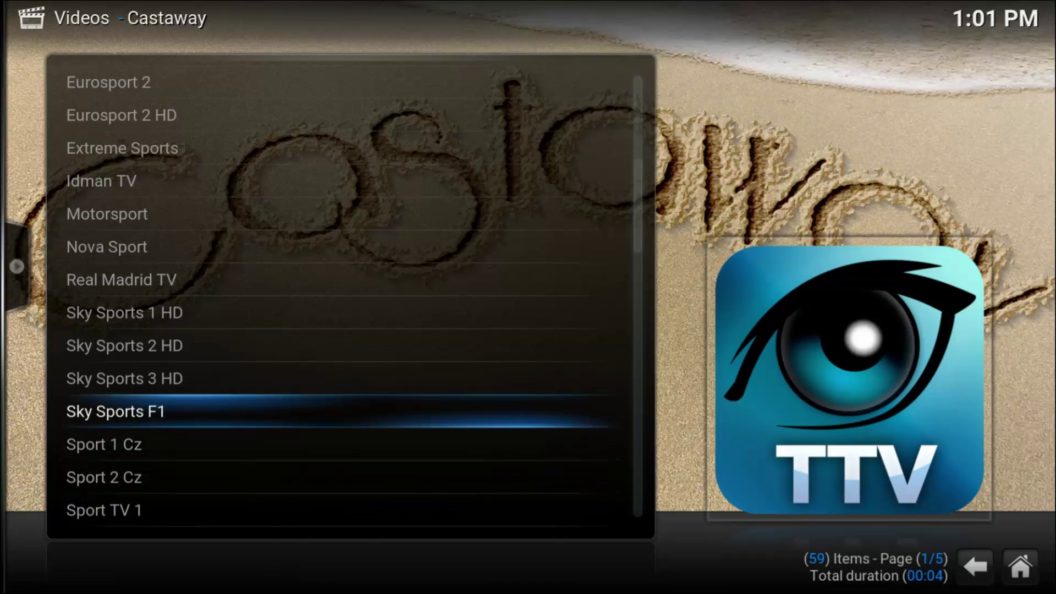
key(Return)
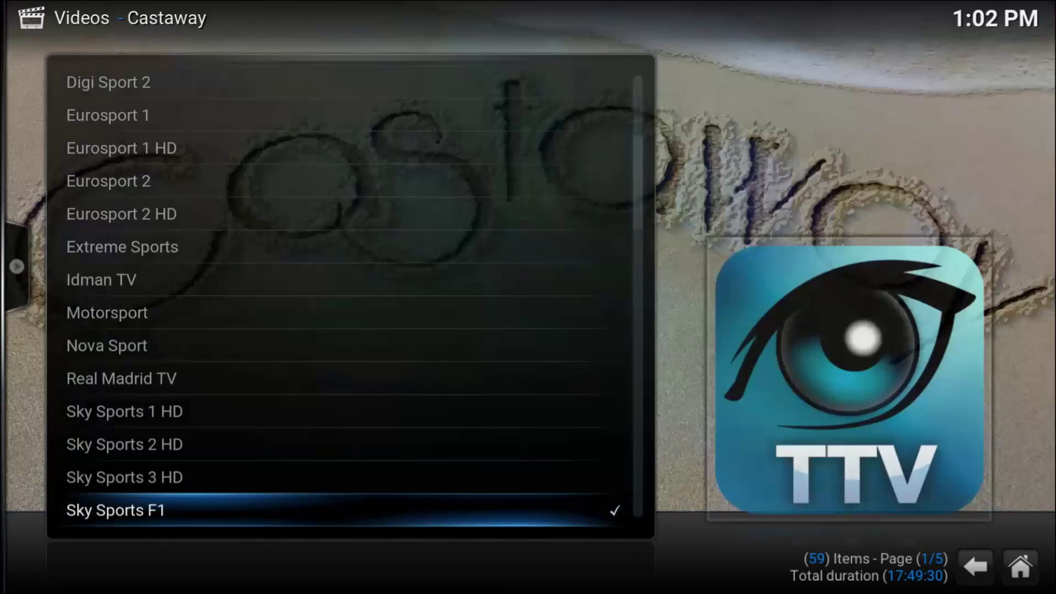
Examine the rest of the sport channel list beyond Sky Sports F1, including the Viasat and Матч! channels.
key(Down)
key(Down)
key(Down)
key(Down)
key(Down)
key(Down)
key(Down)
key(Down)
key(Down)
key(Down)
key(Down)
key(Down)
key(Down)
key(Down)
key(Down)
key(Down)
key(Down)
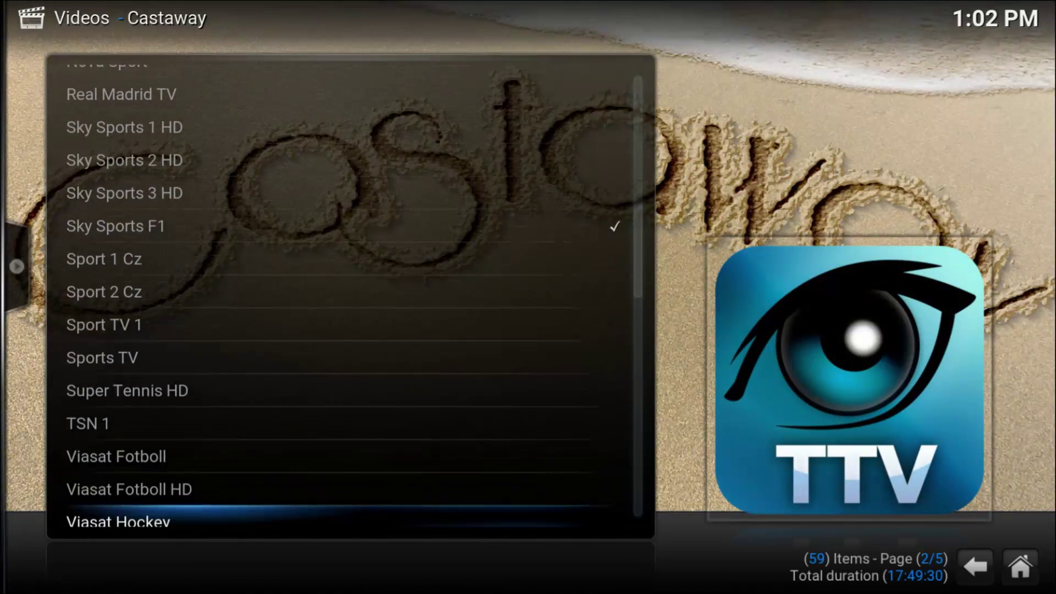
key(Down)
key(Down)
key(Down)
key(Down)
key(Down)
key(Down)
key(Down)
key(Down)
key(Down)
key(Down)
key(Down)
key(Down)
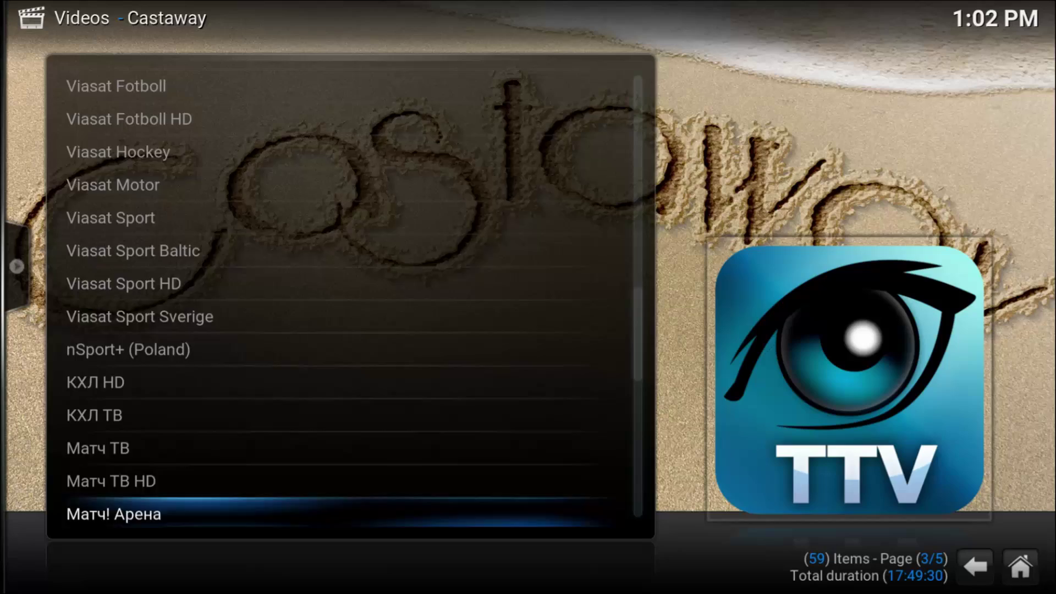
key(Down)
key(Down)
key(Down)
key(Down)
key(Down)
key(Down)
key(Down)
key(Down)
key(Down)
key(Down)
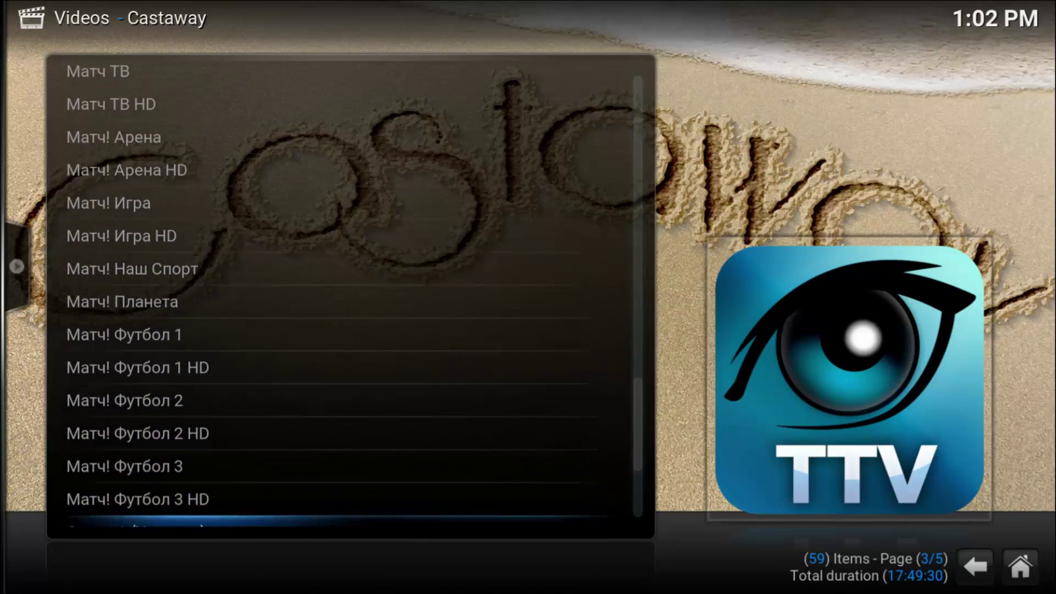
Play the Arena Sport 2 channel near the start of the sport channel list.
key(Down)
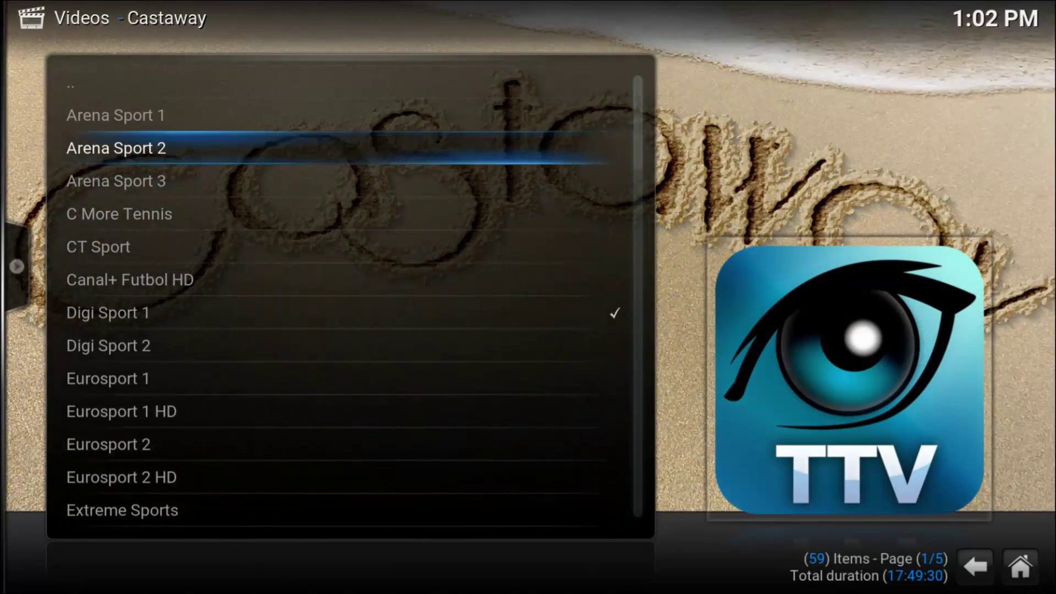
key(Return)
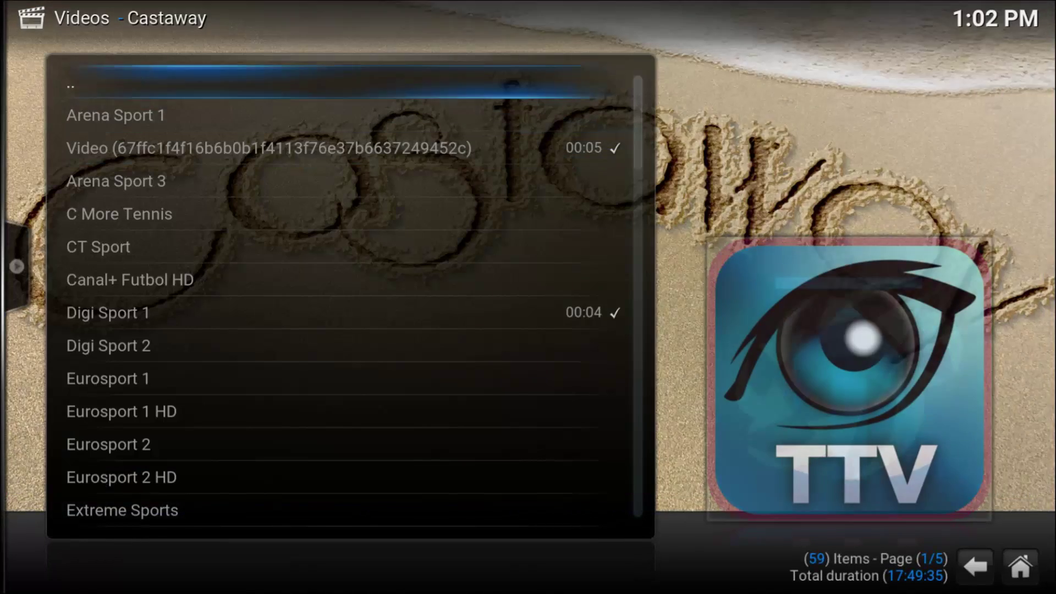
Leave the sport channels and Torrent-TV.ru categories and return to Castaway's main menu.
key(Return)
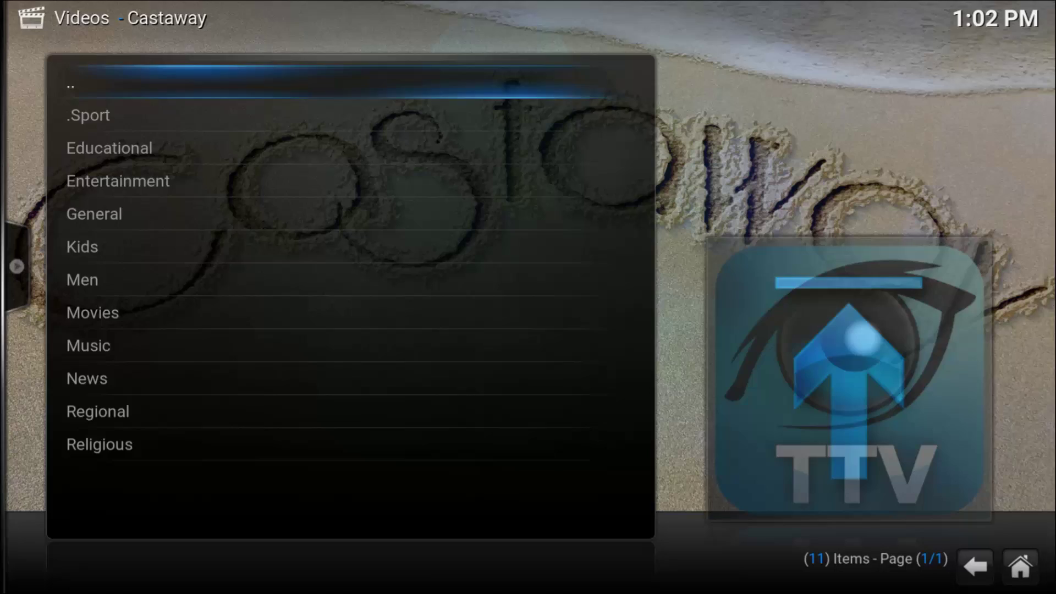
key(Return)
key(BackSpace)
key(BackSpace)
key(BackSpace)
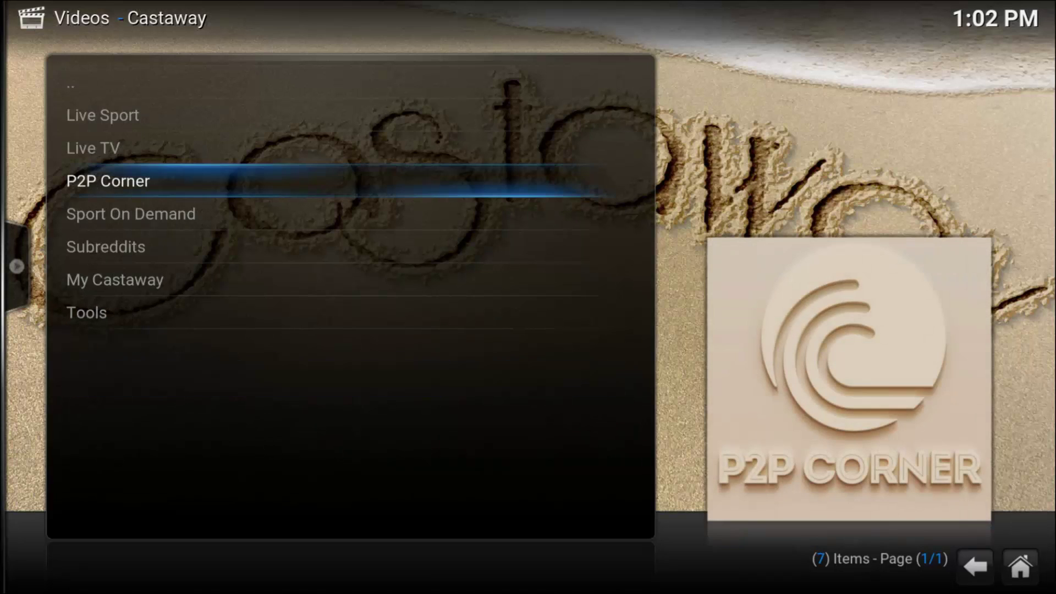